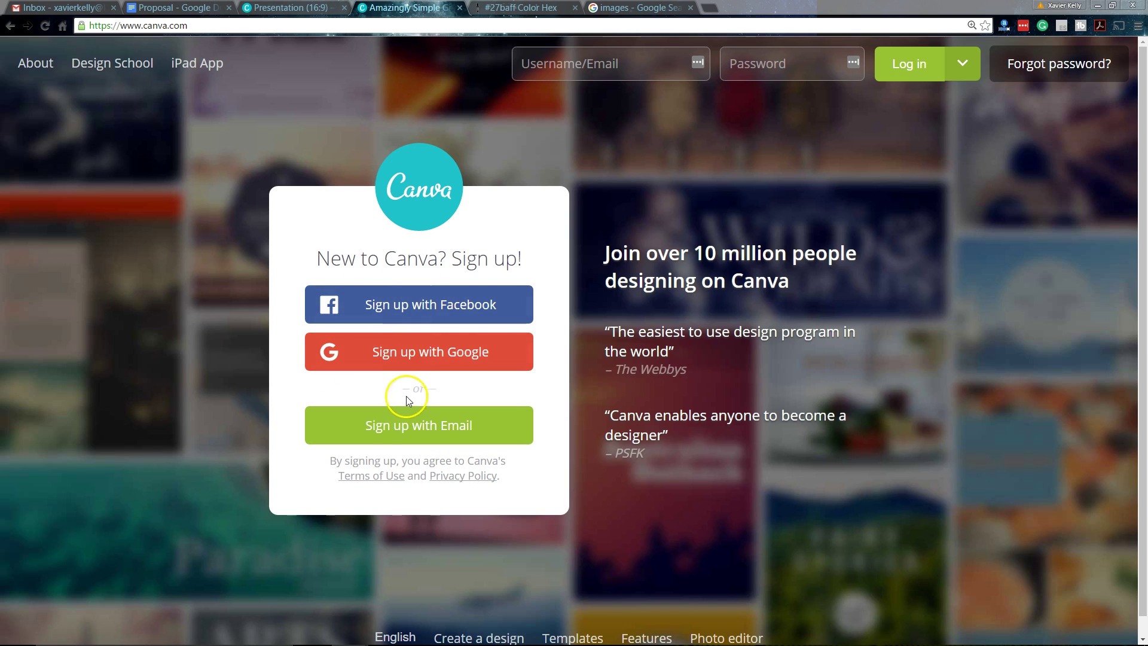
# Open the email sign-up form on the Canva card, then switch to logging in instead.
pyautogui.click(385, 426)
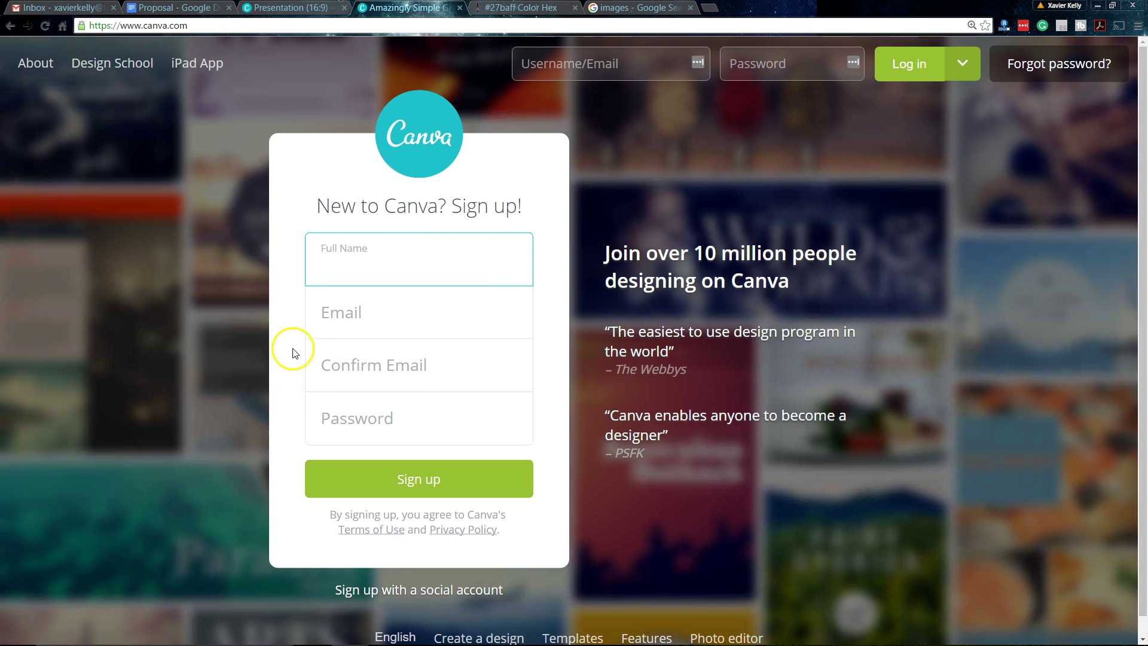
pyautogui.click(303, 277)
pyautogui.click(906, 70)
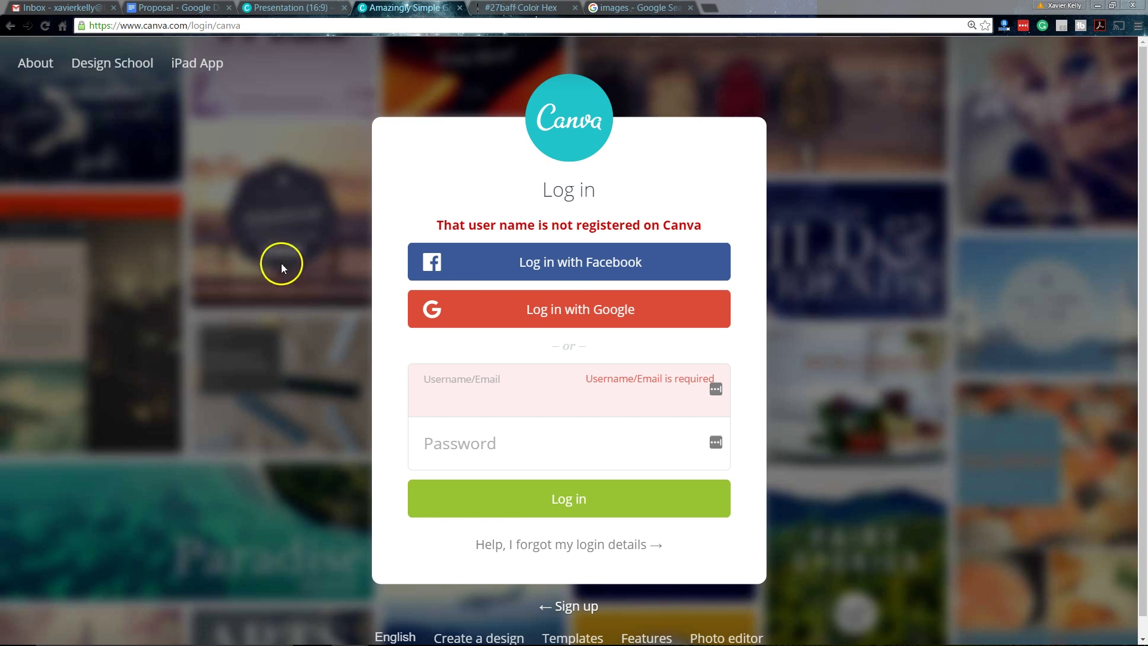
# Log in to Canva with a Facebook account.
pyautogui.click(671, 261)
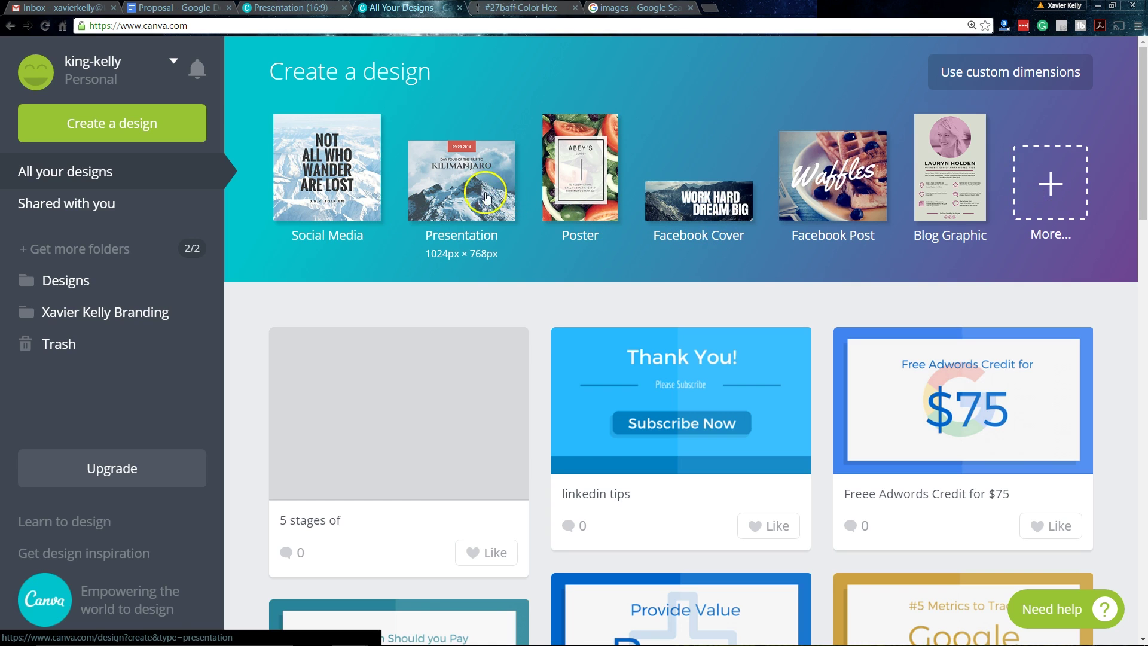
# Find YouTube Thumbnail under Social Media & Email Headers and start a new design.
pyautogui.click(1053, 187)
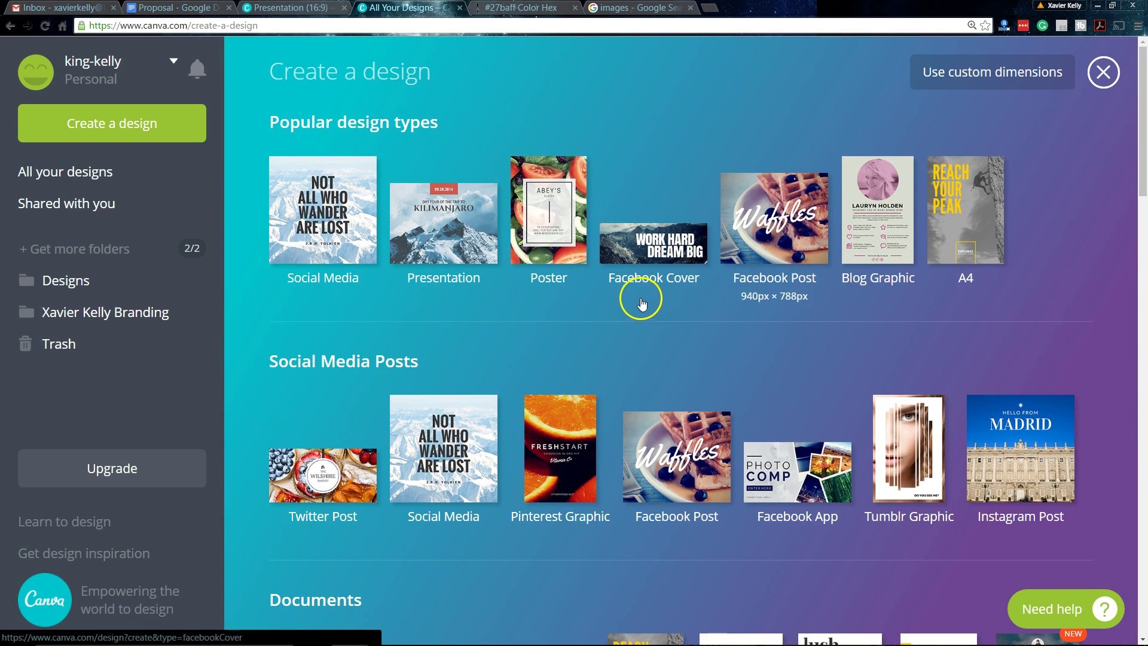
pyautogui.scroll(-14, 384, 305)
pyautogui.scroll(-9, 379, 312)
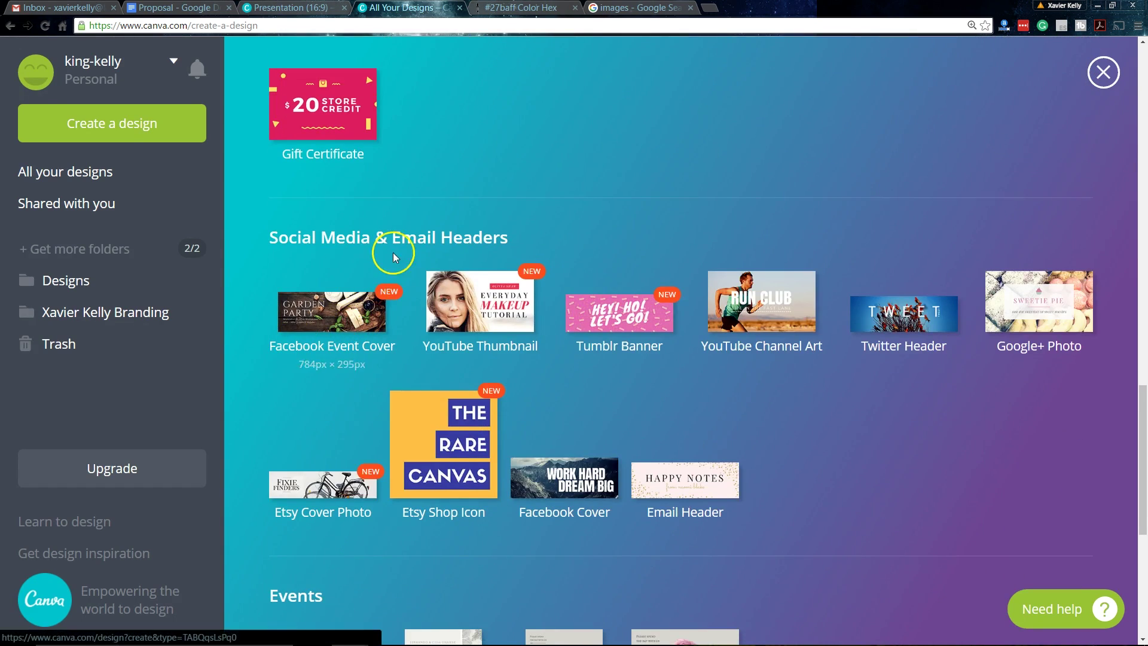
pyautogui.moveTo(508, 238); pyautogui.dragTo(266, 236)
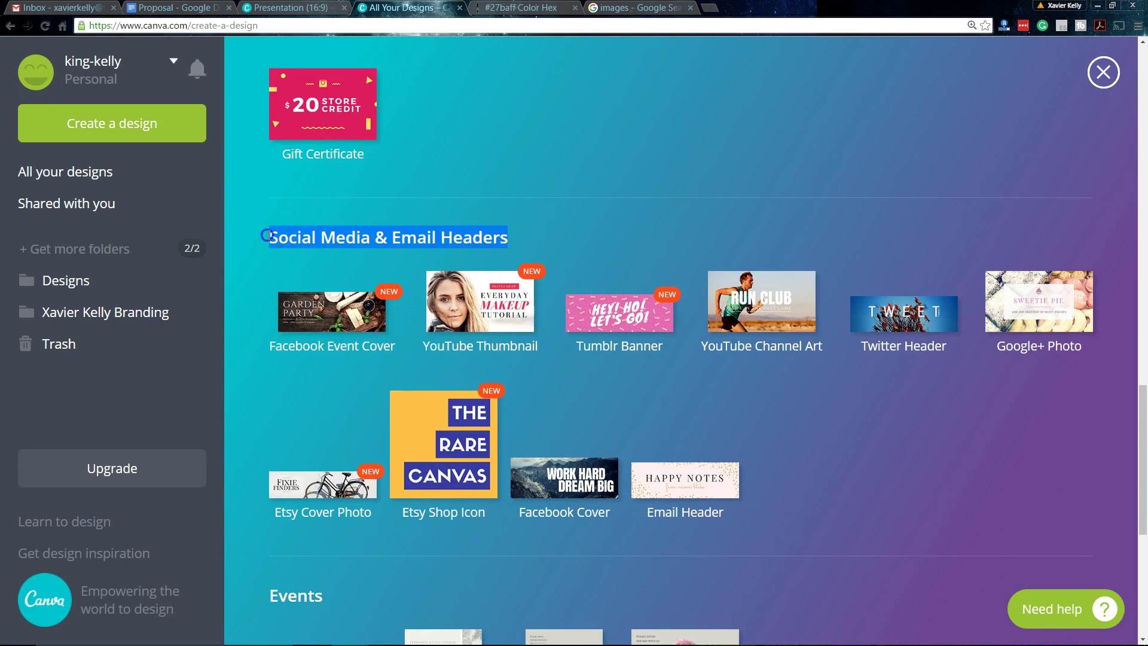
pyautogui.click(501, 236)
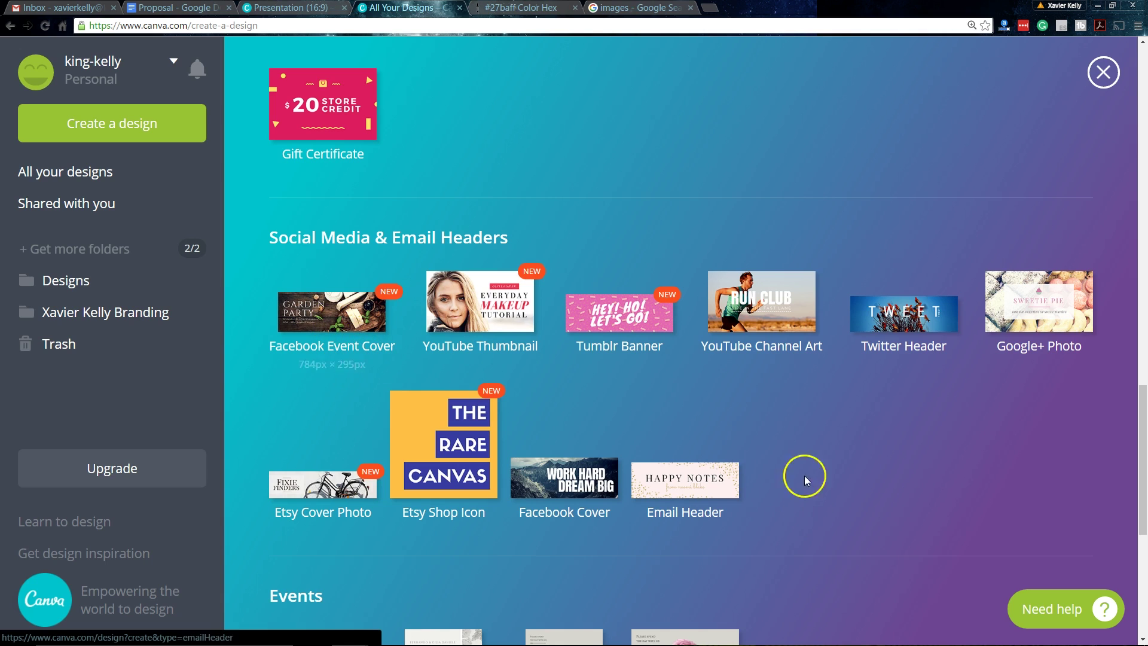
pyautogui.click(480, 318)
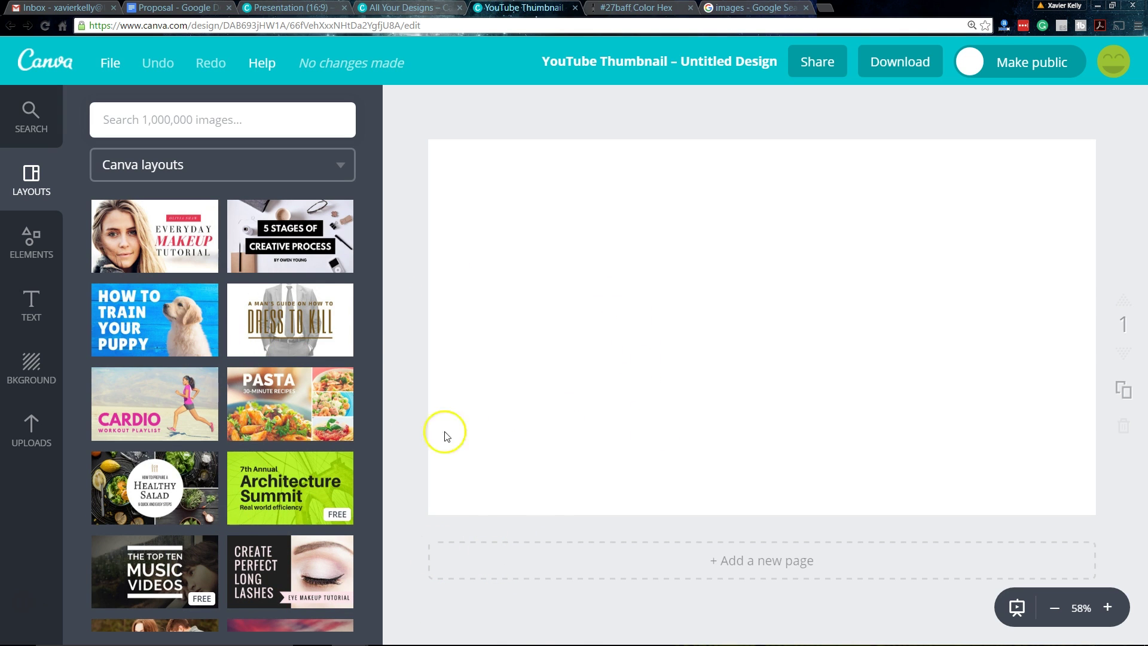
# Apply the mountain-lake Budget Traveling layout to the blank thumbnail.
pyautogui.scroll(-3, 320, 441)
pyautogui.scroll(-4, 321, 441)
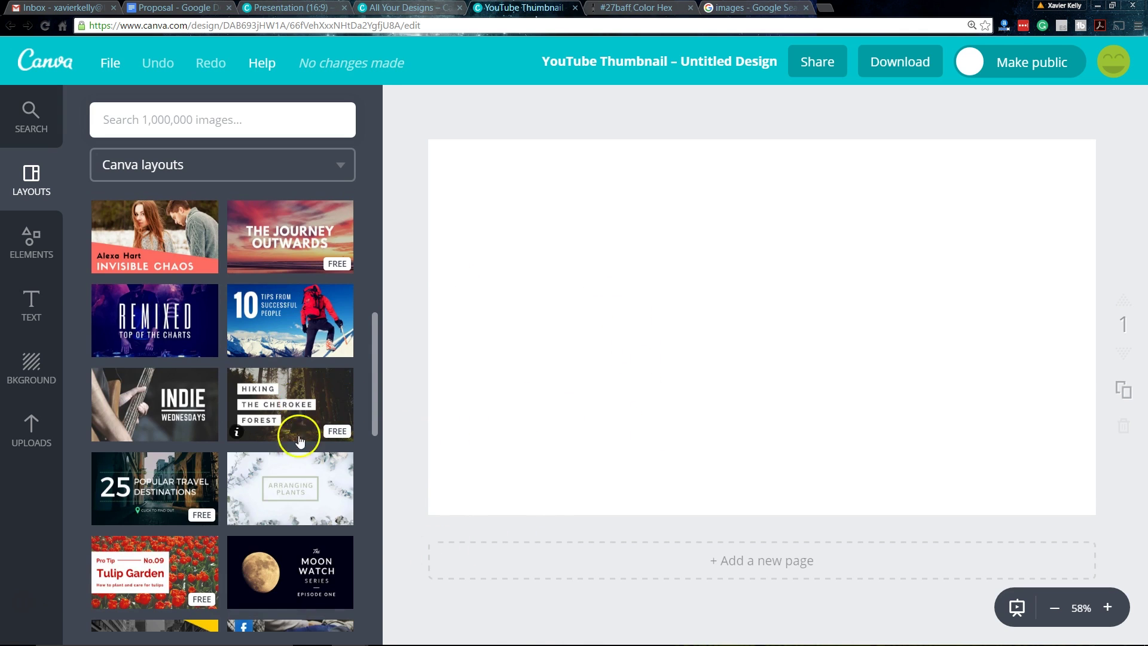
pyautogui.scroll(-5, 300, 436)
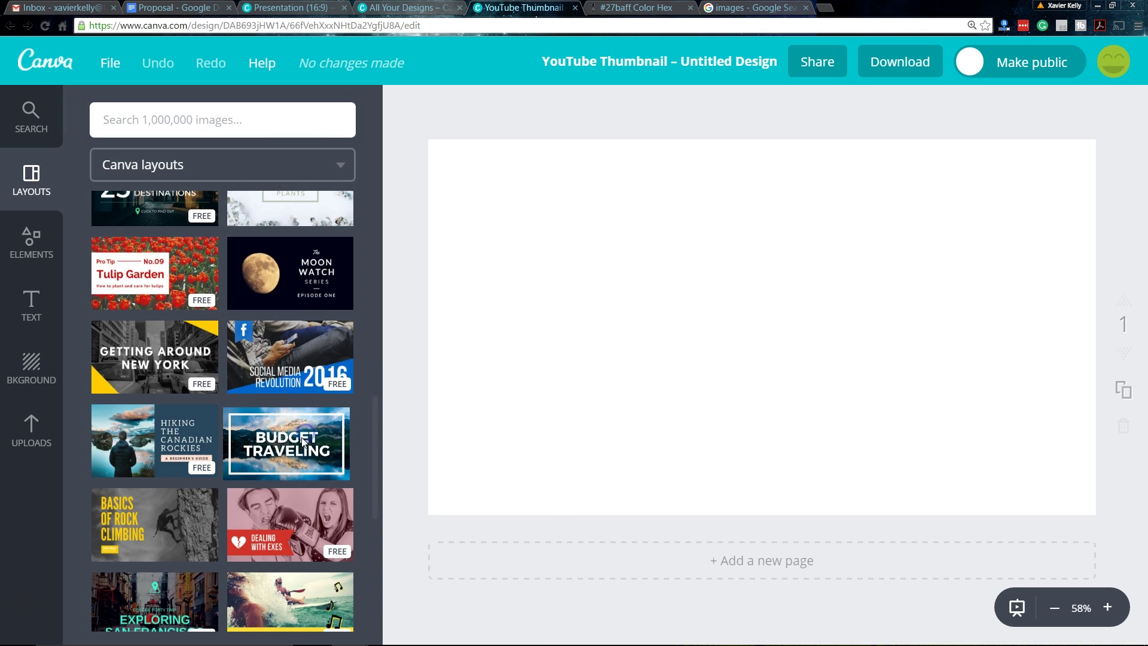
pyautogui.click(302, 443)
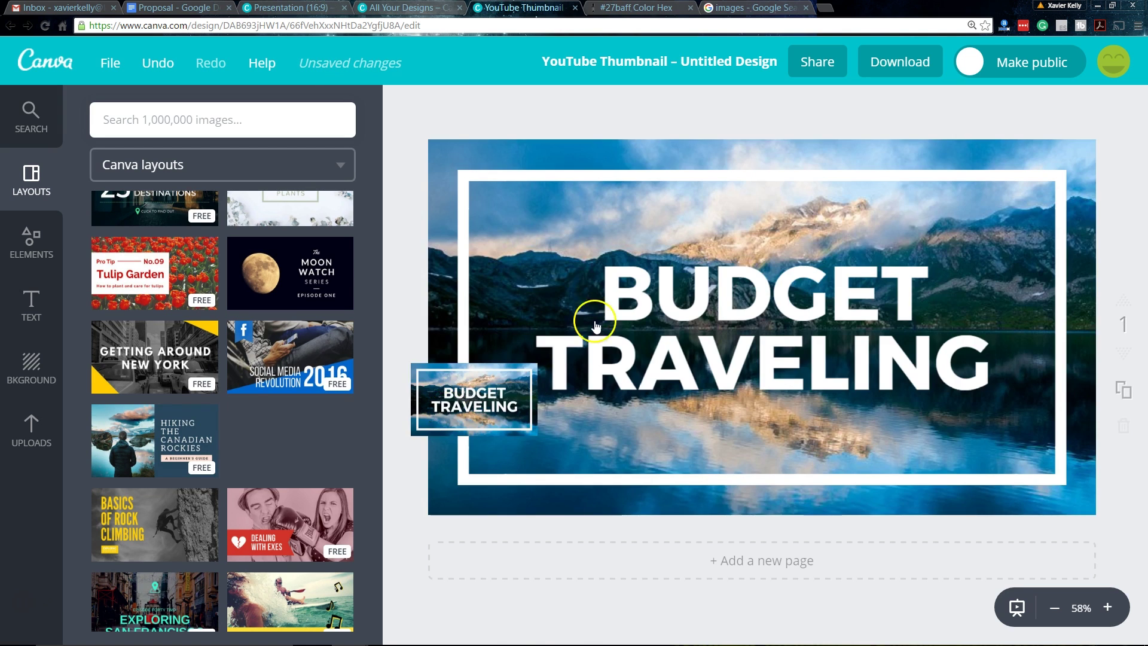
# Select all of the BUDGET TRAVELING heading text for editing.
pyautogui.click(717, 292)
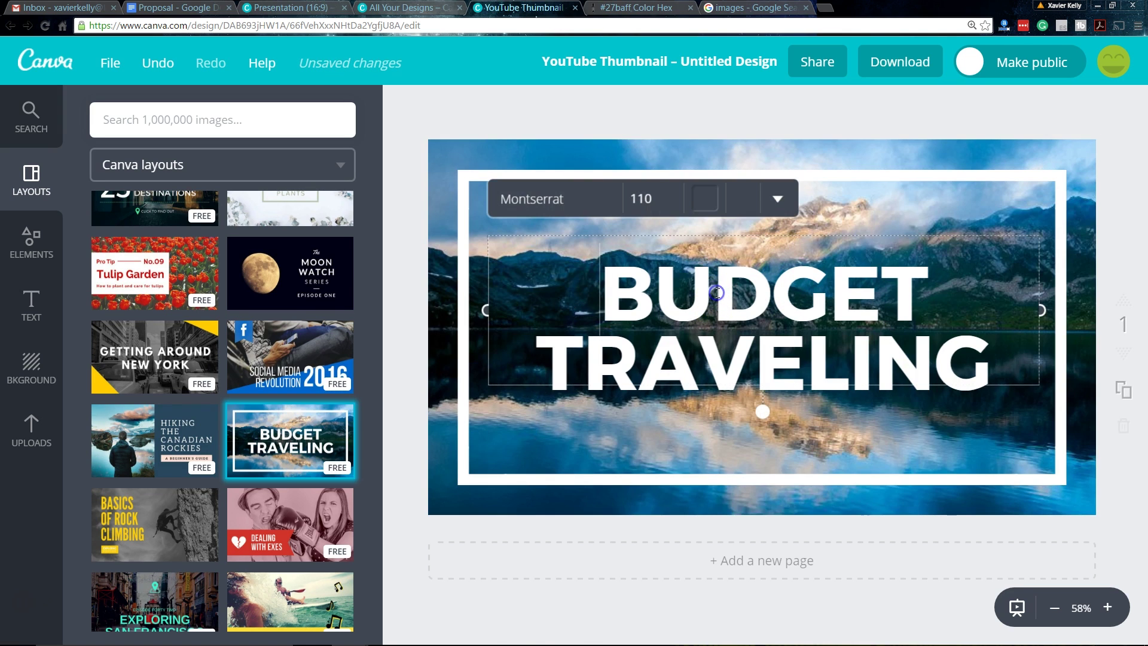
pyautogui.click(889, 343)
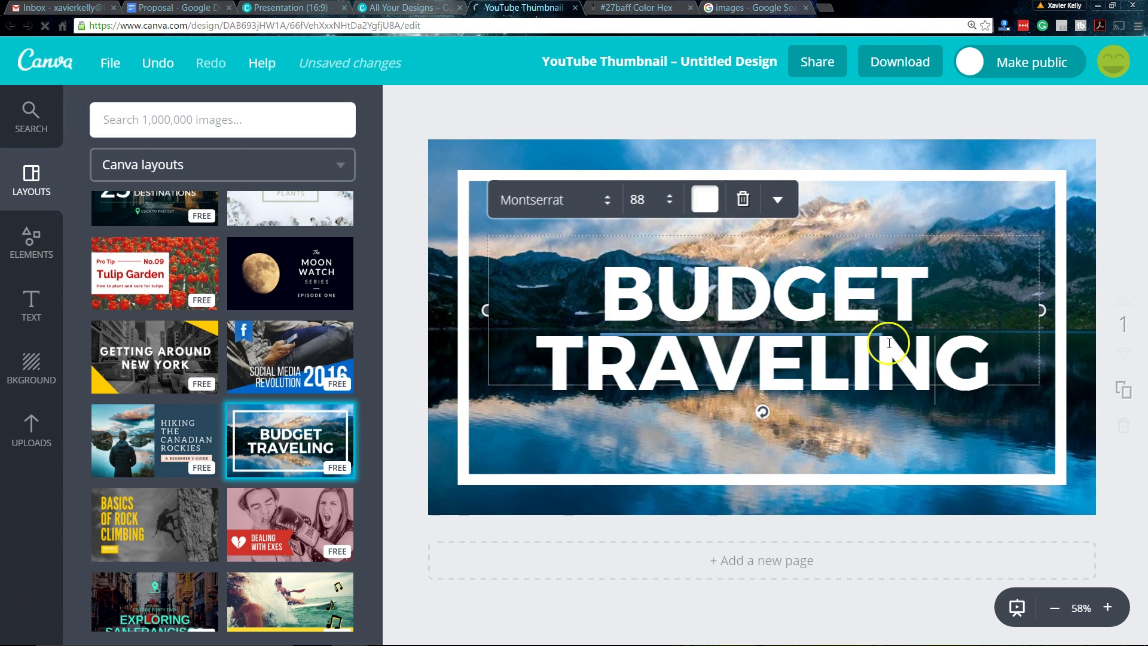
pyautogui.tripleClick(771, 302)
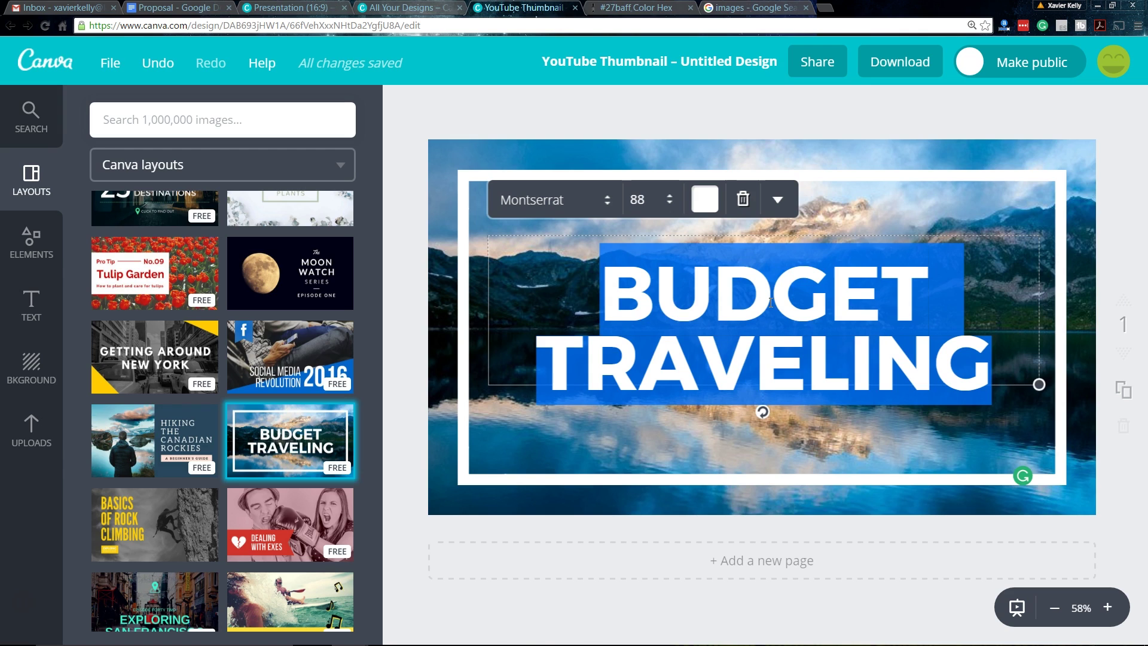
pyautogui.click(26, 602)
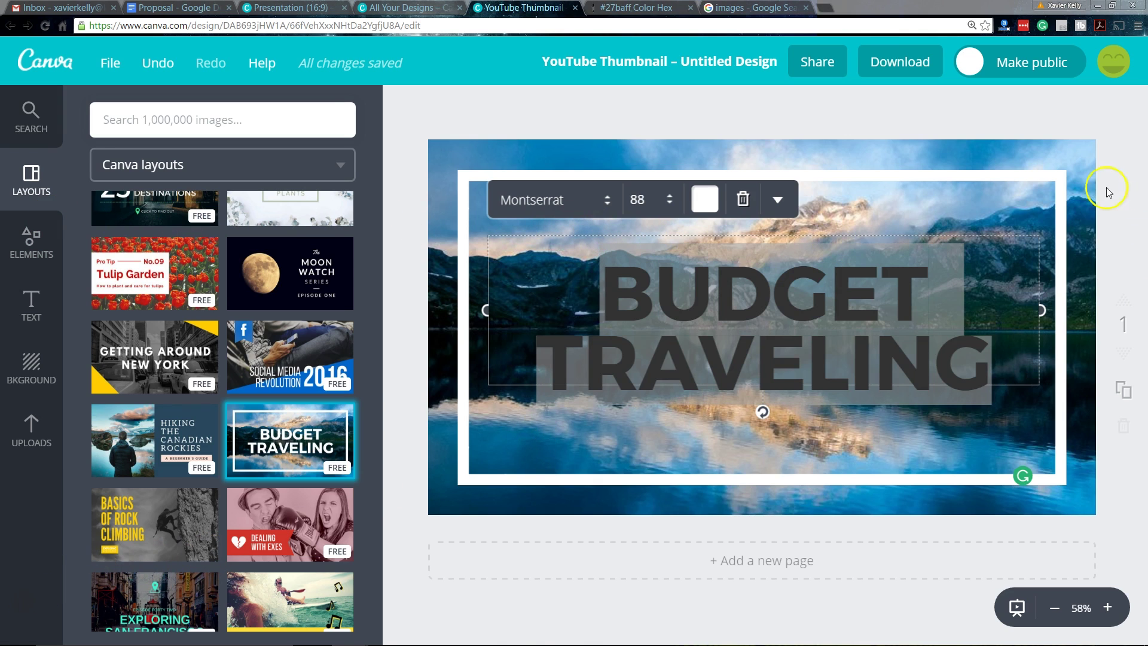
pyautogui.click(750, 282)
pyautogui.tripleClick(751, 281)
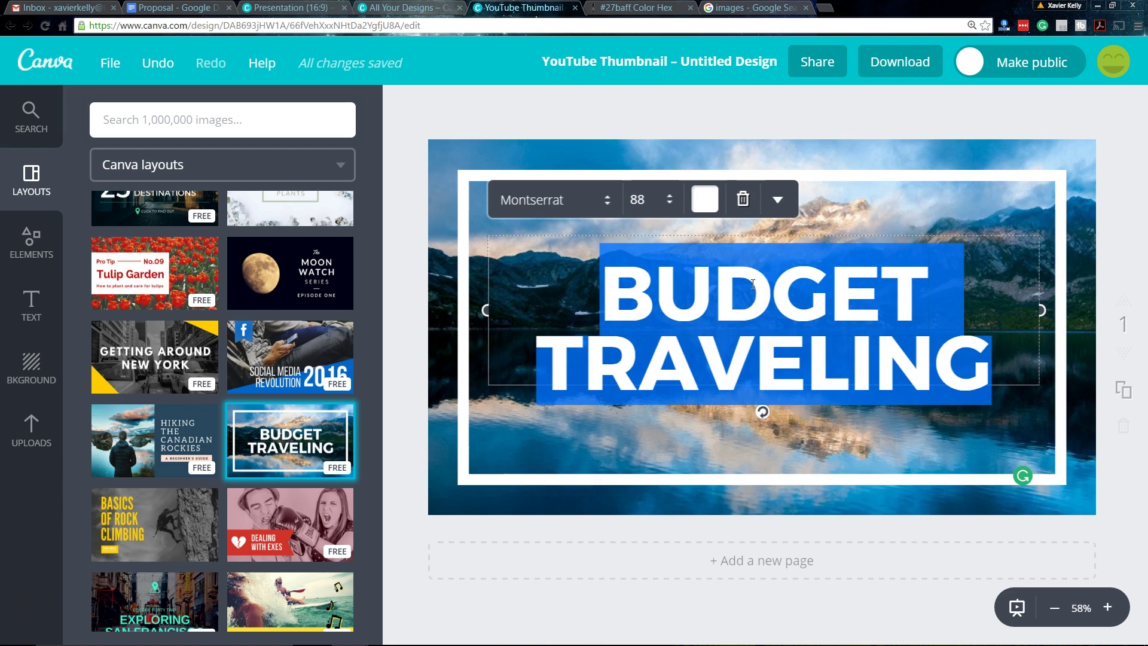
# Replace the heading with TOP, MOUNTAIN, VACATIONS on three lines and move it up.
pyautogui.write('TOP')
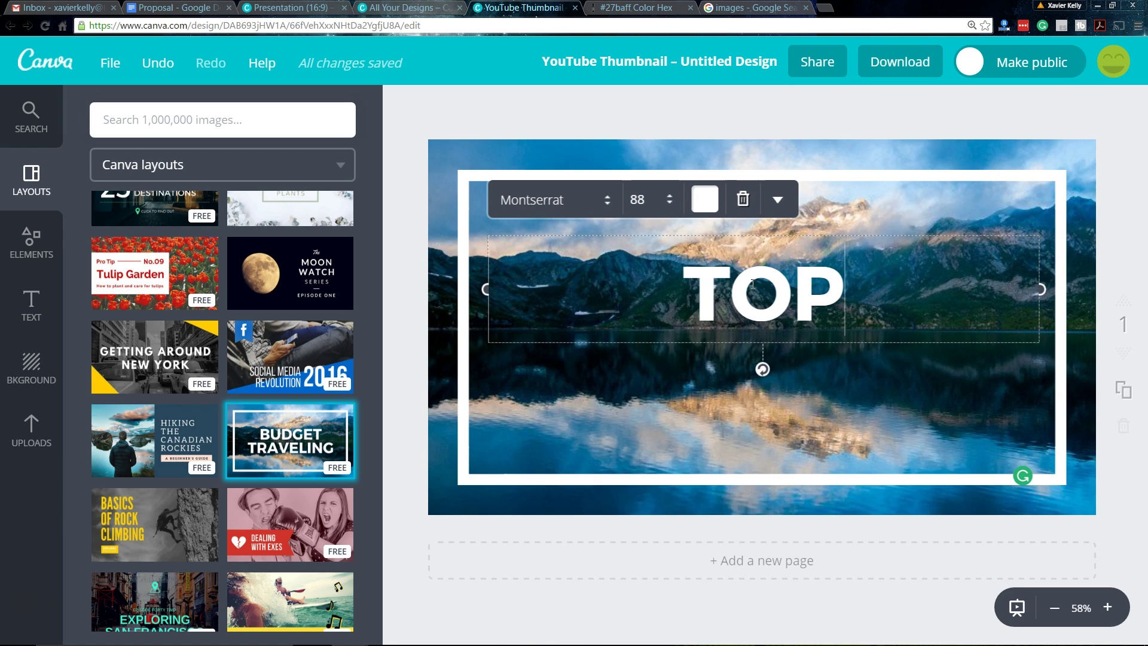
pyautogui.press('Return')
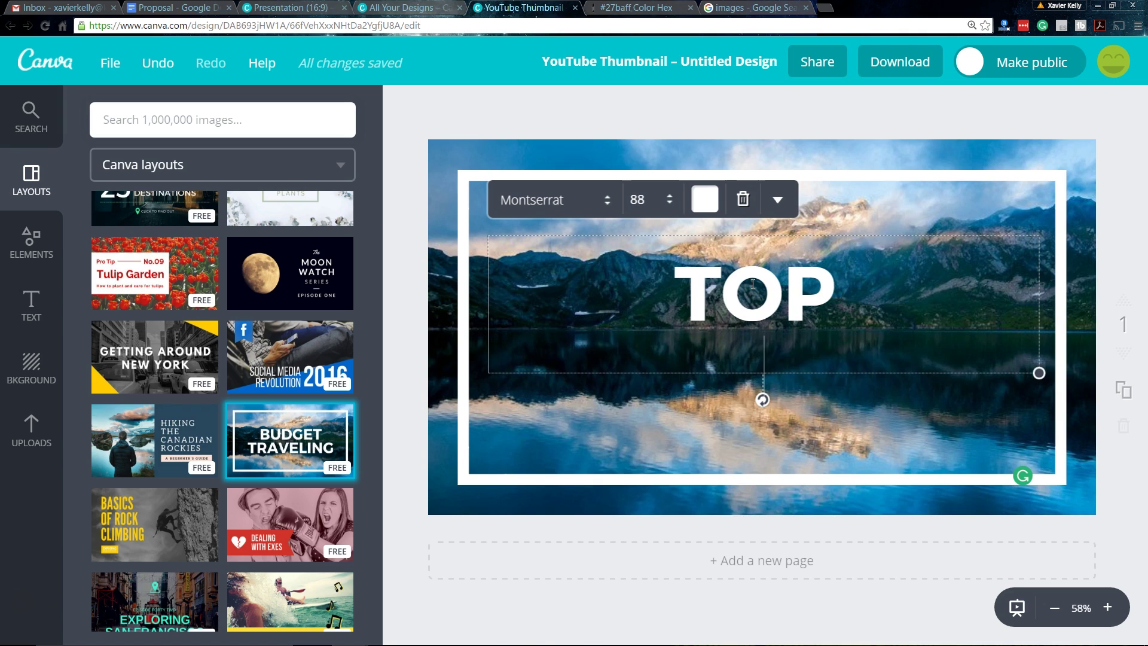
pyautogui.write('MOUNTA')
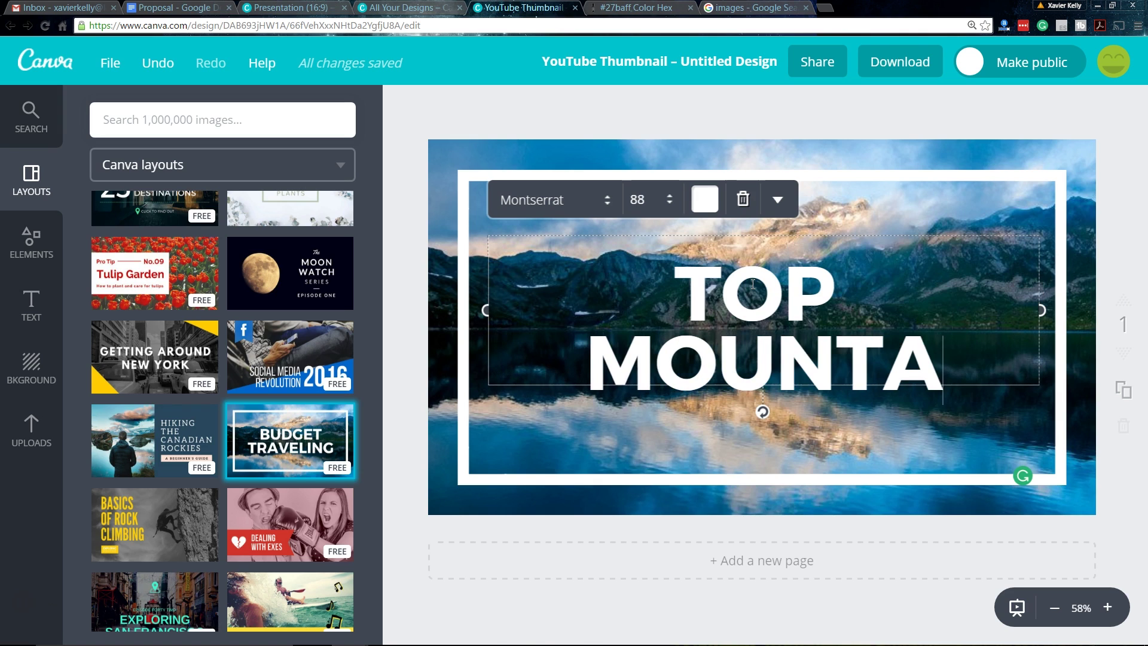
pyautogui.write('IN')
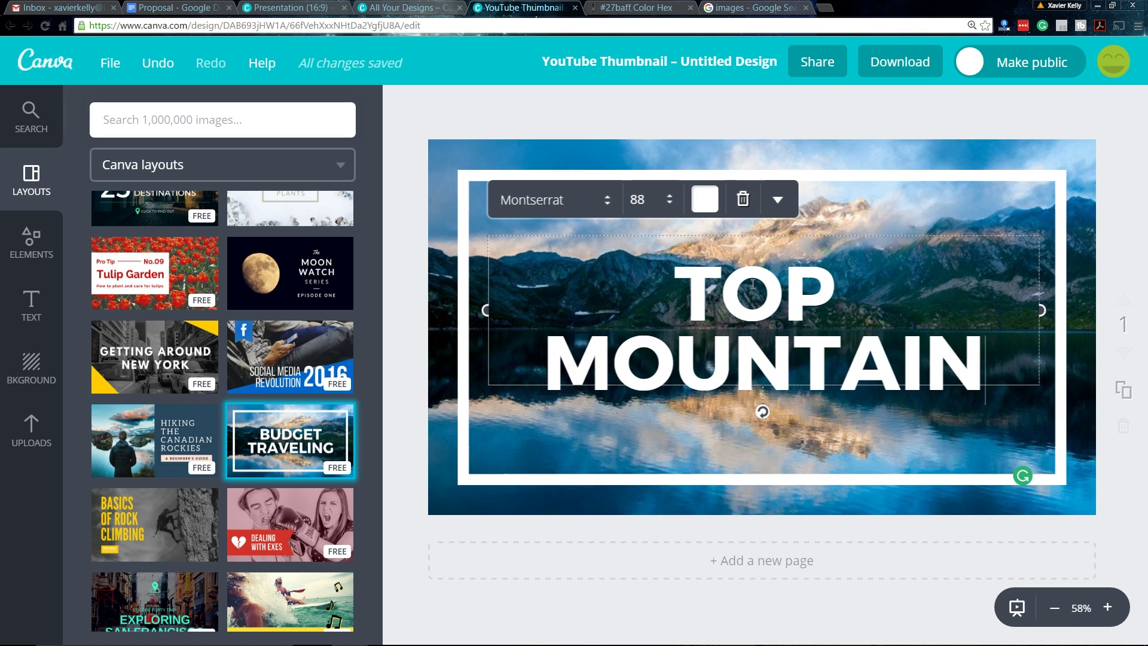
pyautogui.press('Return')
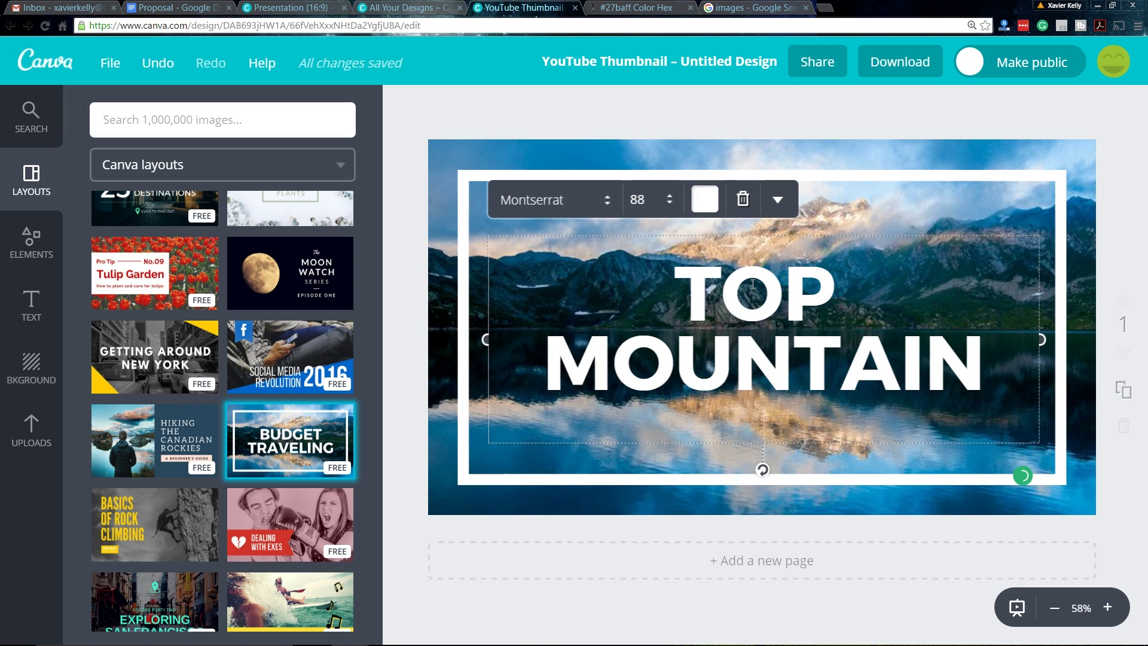
pyautogui.write('VACATIONS')
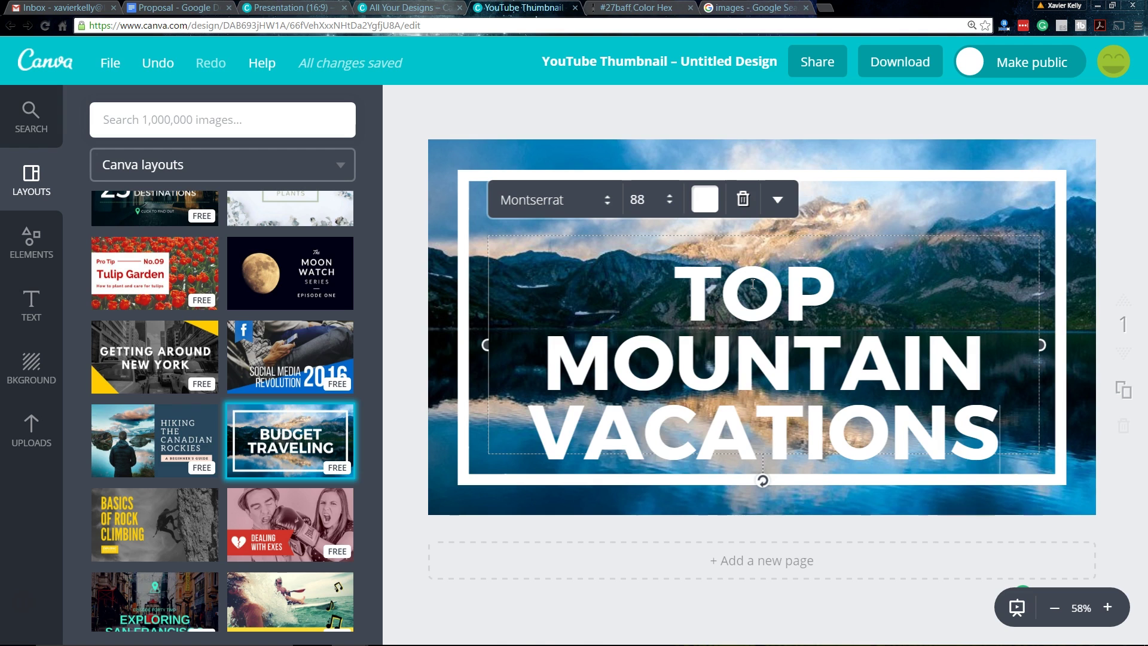
pyautogui.click(886, 152)
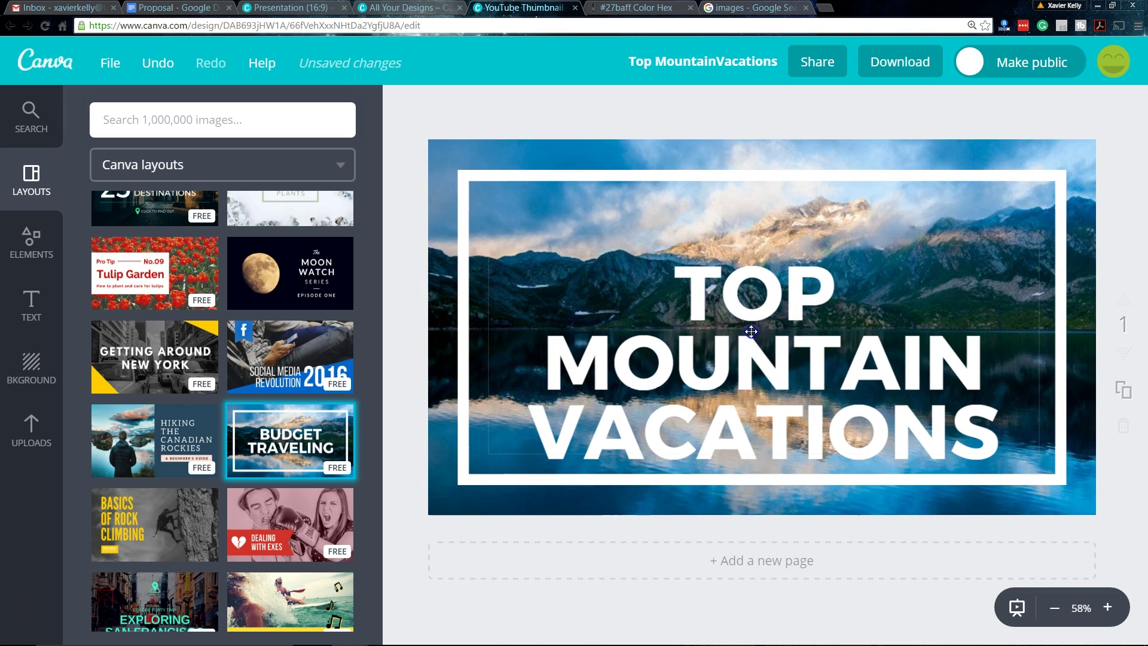
pyautogui.moveTo(755, 341); pyautogui.dragTo(756, 312)
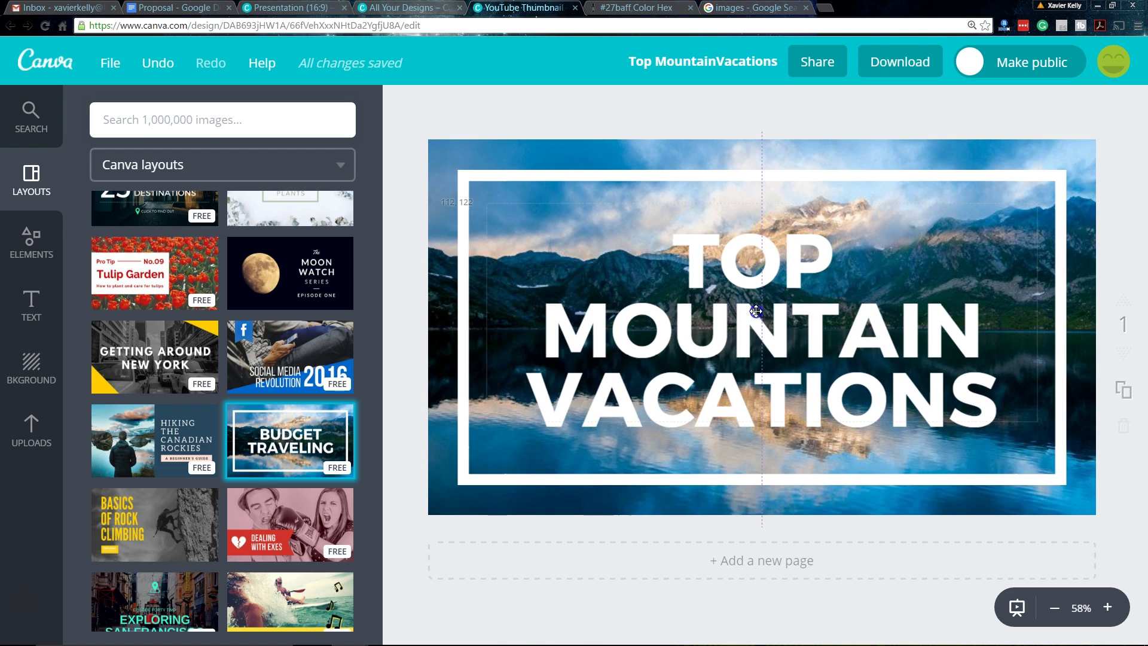
# Nudge the heading slightly higher, then apply the Social Media Revolution 2016 layout.
pyautogui.moveTo(736, 295); pyautogui.dragTo(739, 304)
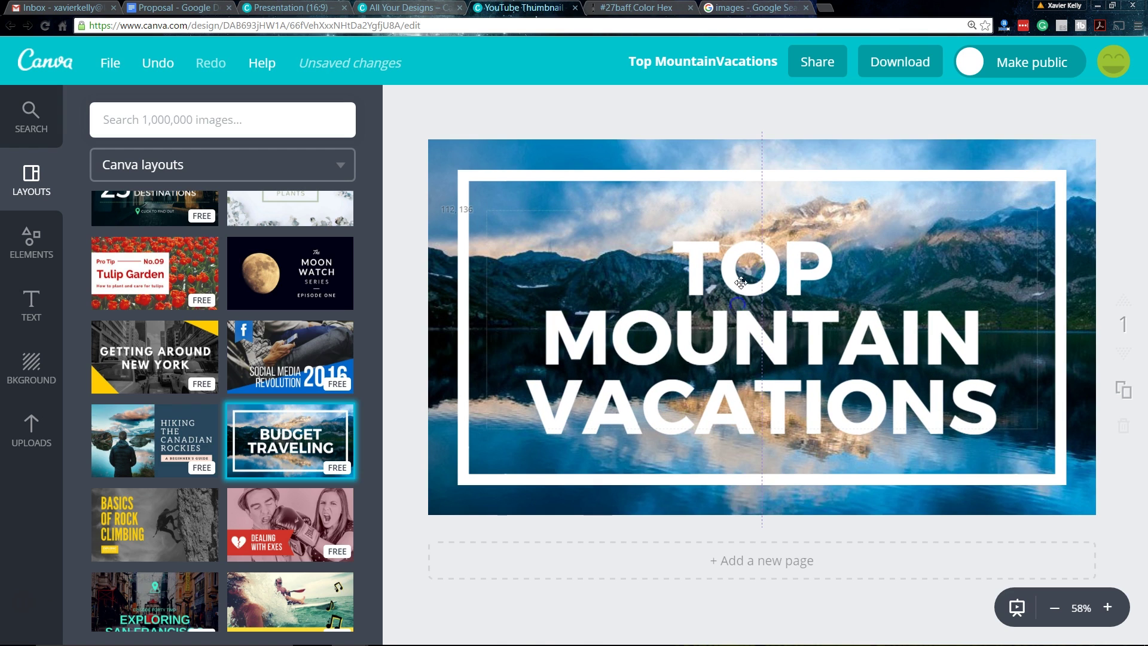
pyautogui.moveTo(743, 312); pyautogui.dragTo(744, 307)
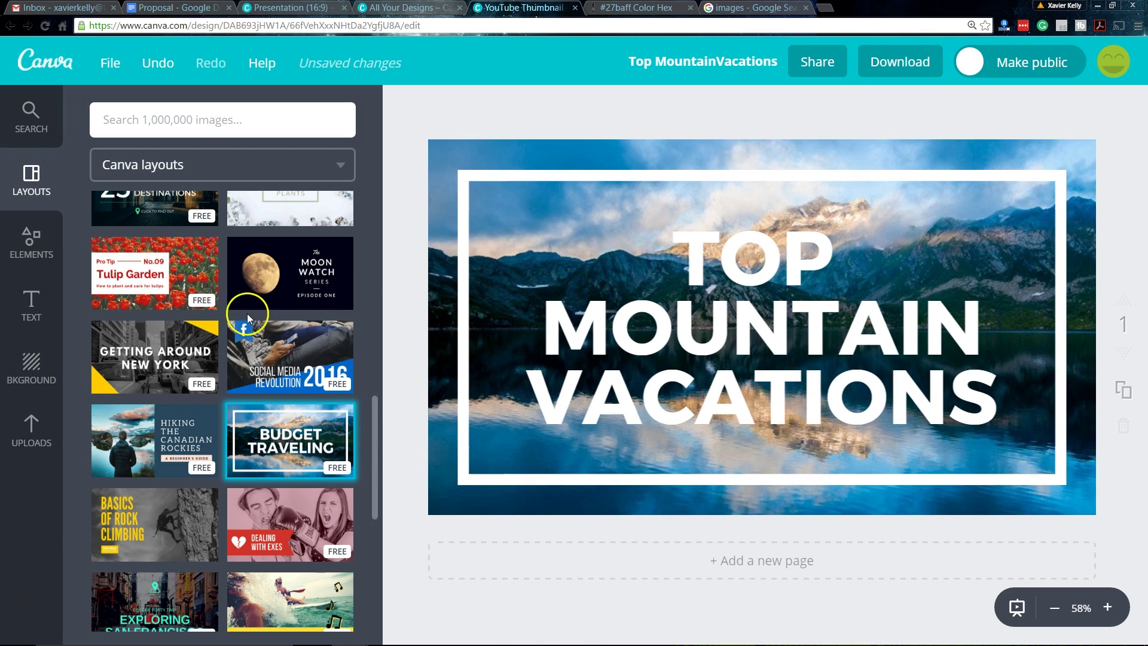
pyautogui.scroll(-2, 218, 357)
pyautogui.scroll(-2, 218, 356)
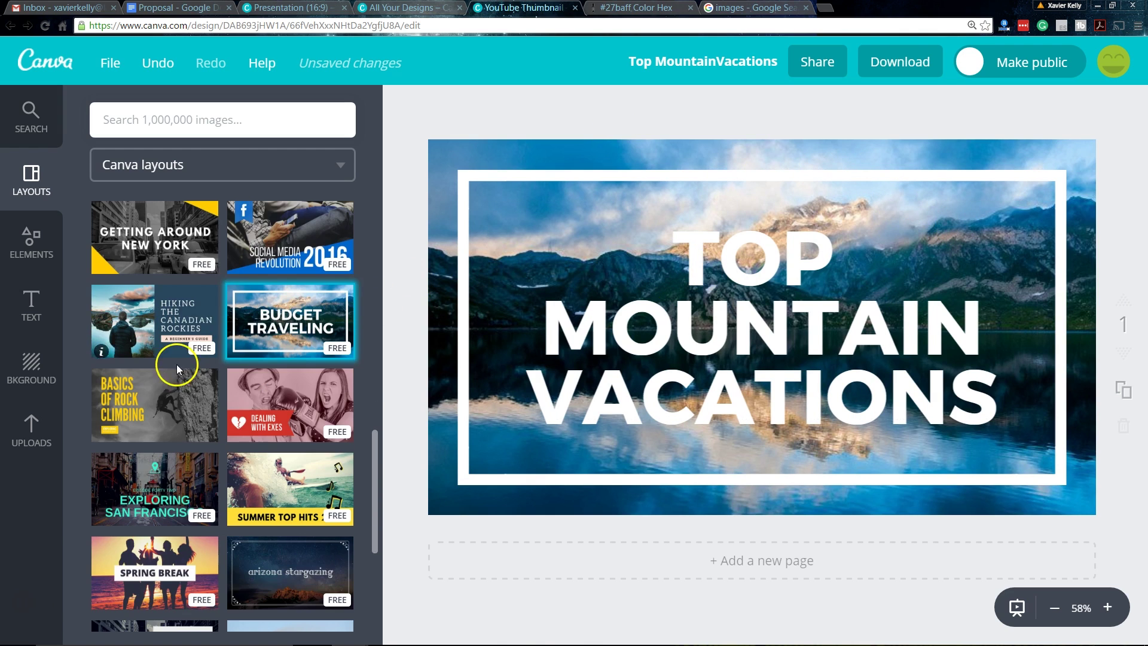
pyautogui.click(297, 232)
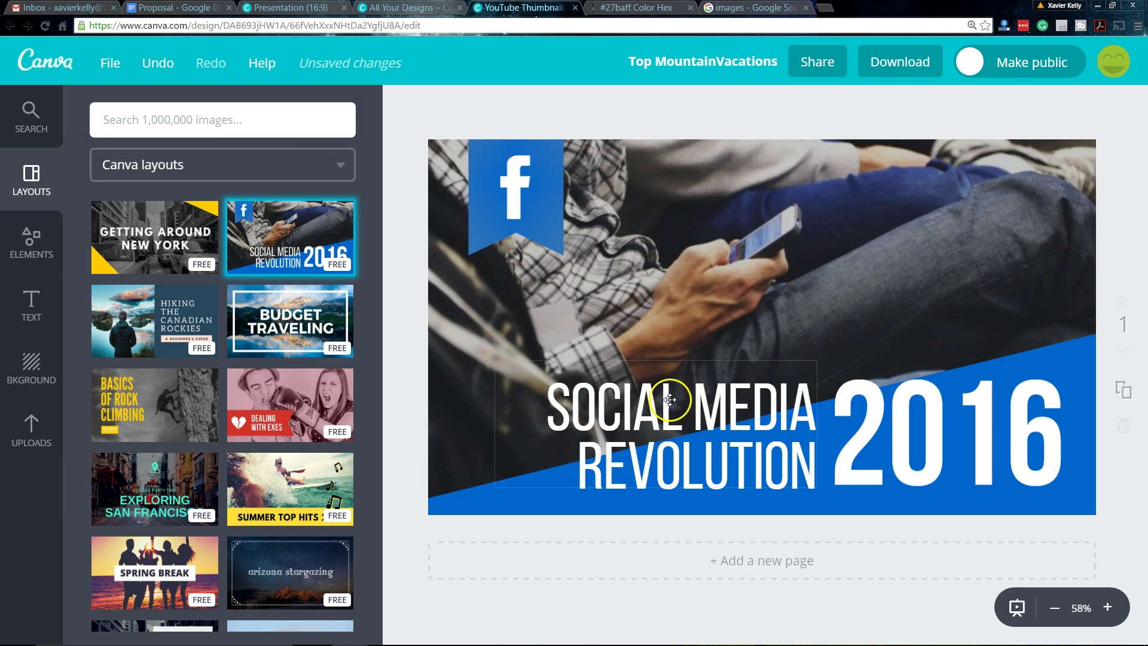
# Delete the Facebook ribbon from the top-left of the design.
pyautogui.click(514, 173)
pyautogui.moveTo(516, 182); pyautogui.dragTo(505, 158)
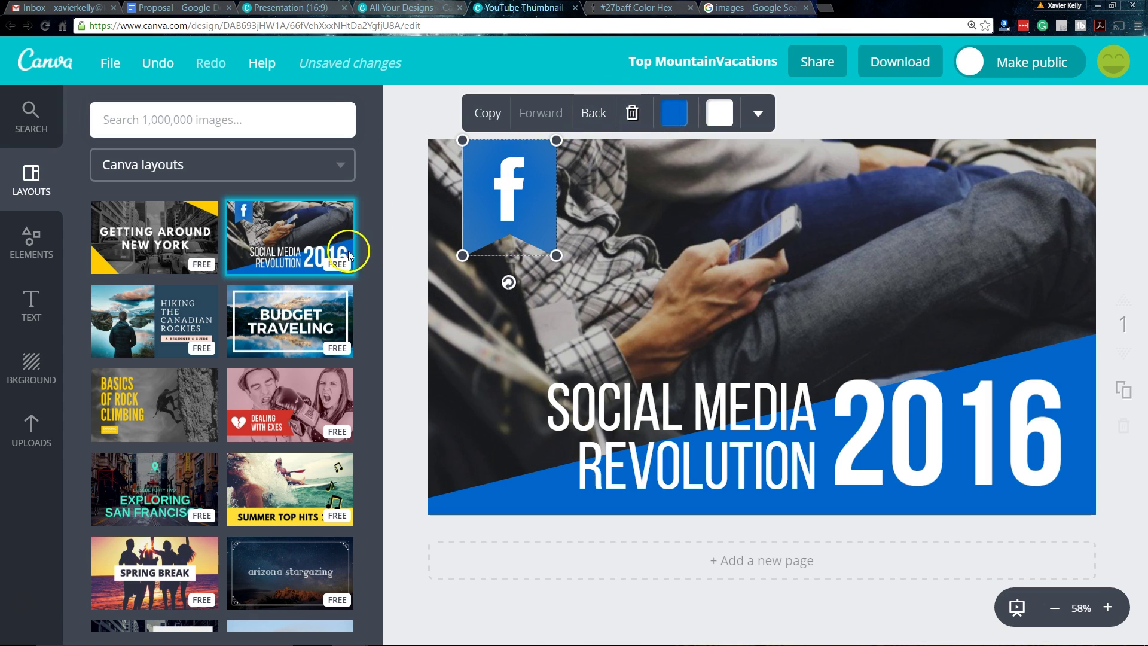
pyautogui.click(632, 114)
# Search images for 'twitter' and drag the pink Twitter ribbon onto the design.
pyautogui.click(271, 114)
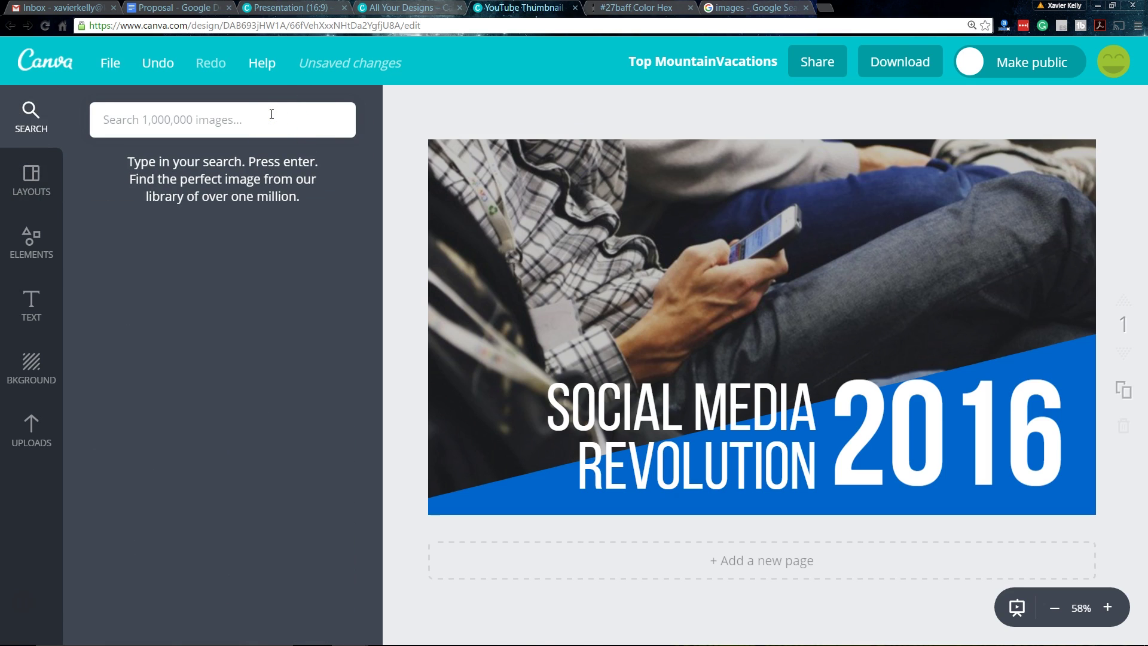
pyautogui.write('twitter')
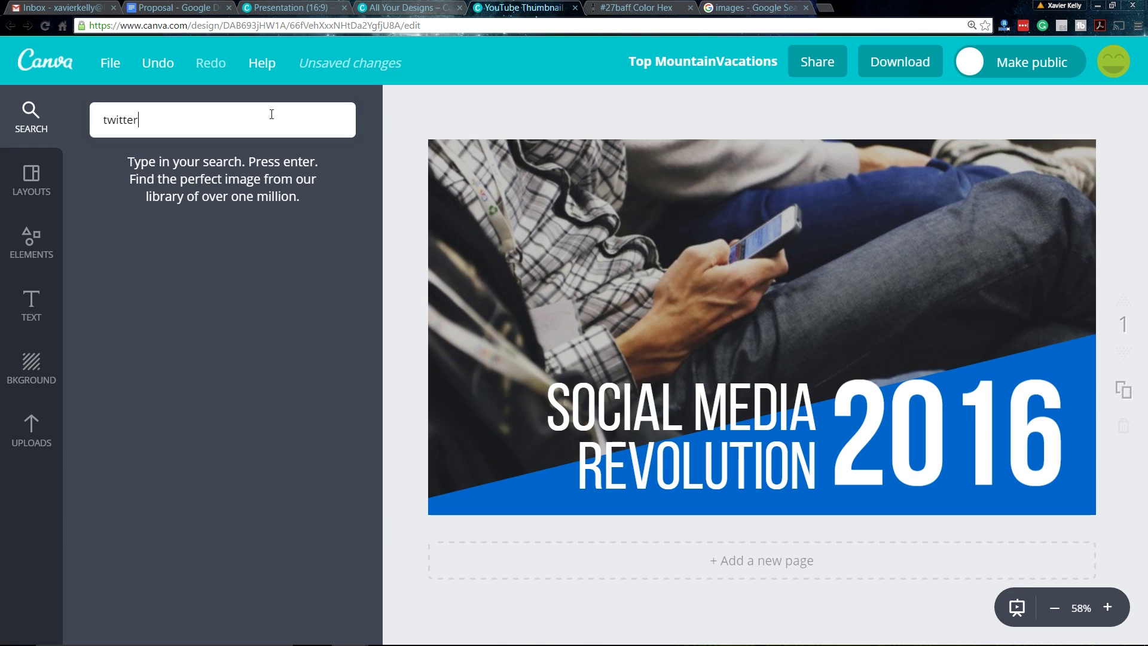
pyautogui.press('Return')
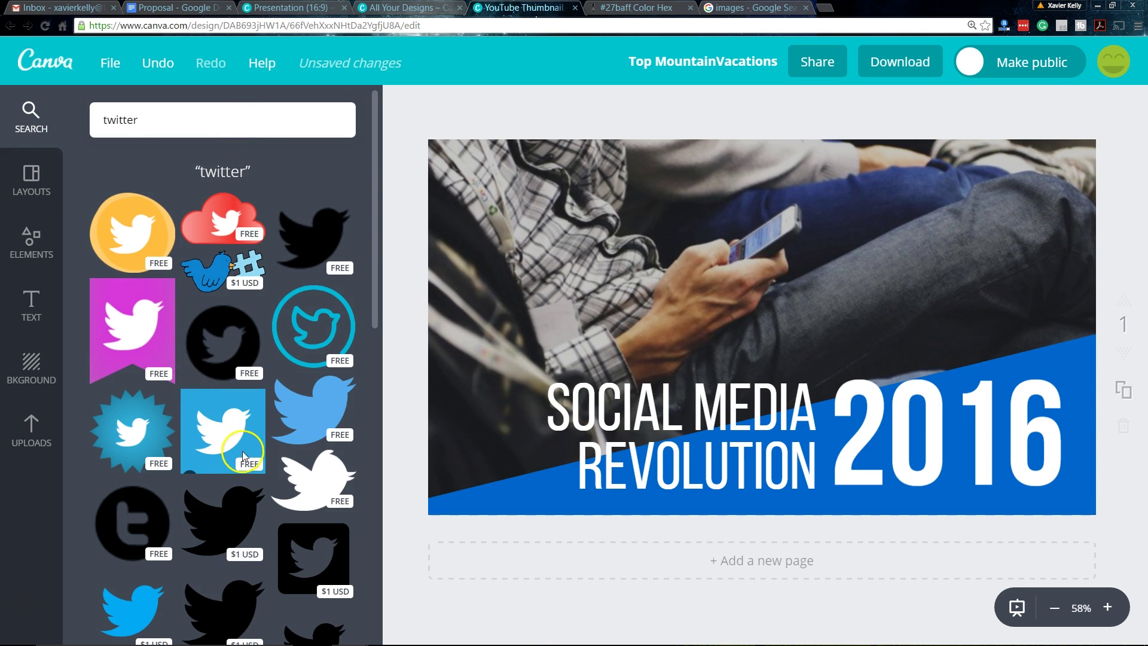
pyautogui.moveTo(170, 347); pyautogui.dragTo(598, 269)
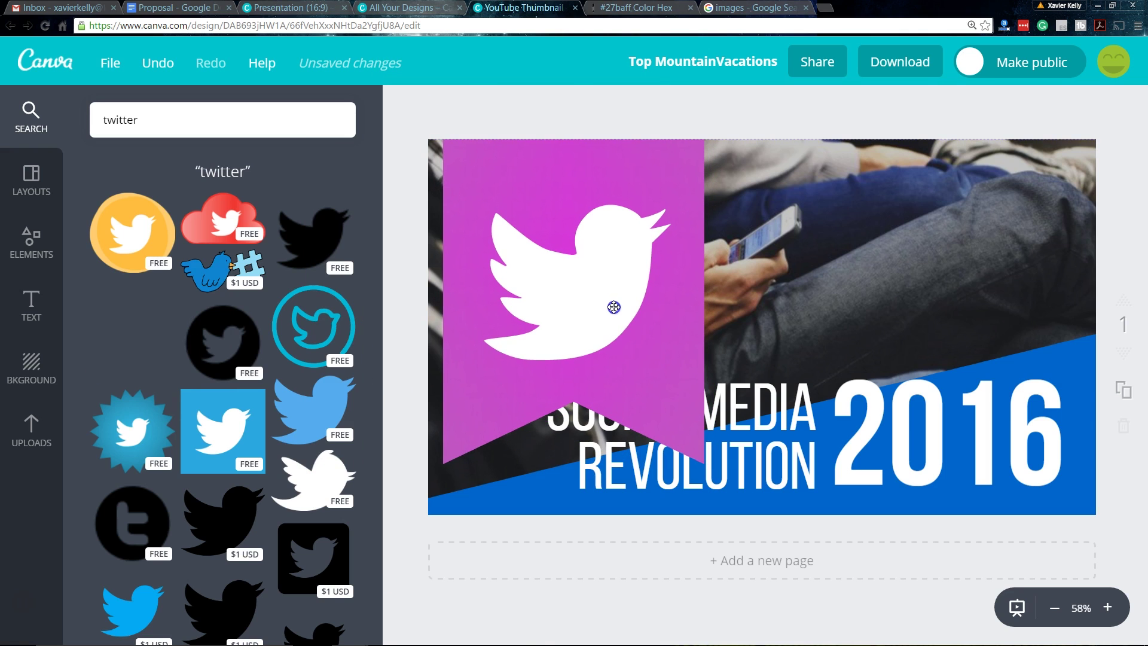
# Shrink the Twitter ribbon, move it to the top-left corner and make it light blue.
pyautogui.click(703, 464)
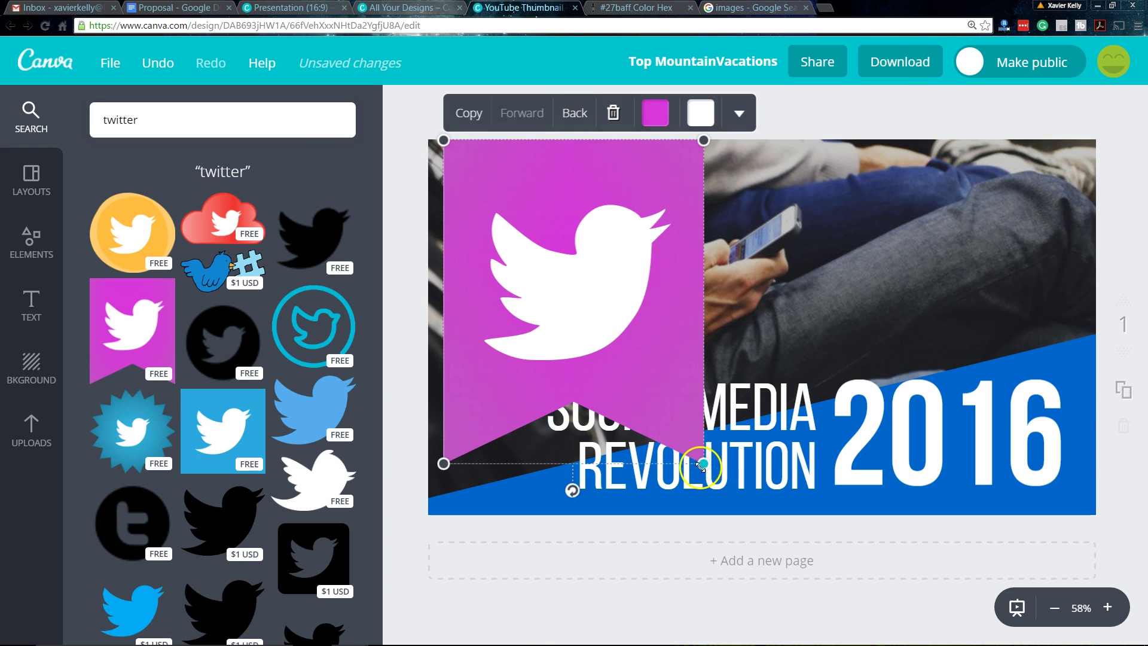
pyautogui.moveTo(703, 465); pyautogui.dragTo(548, 209)
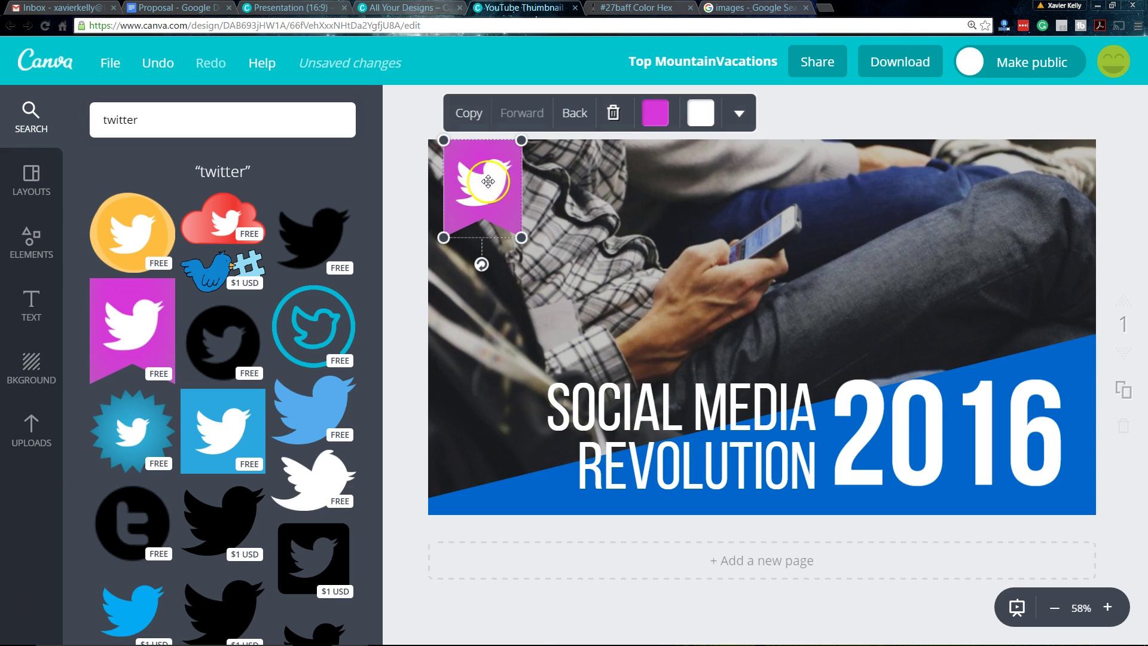
pyautogui.moveTo(496, 182); pyautogui.dragTo(507, 182)
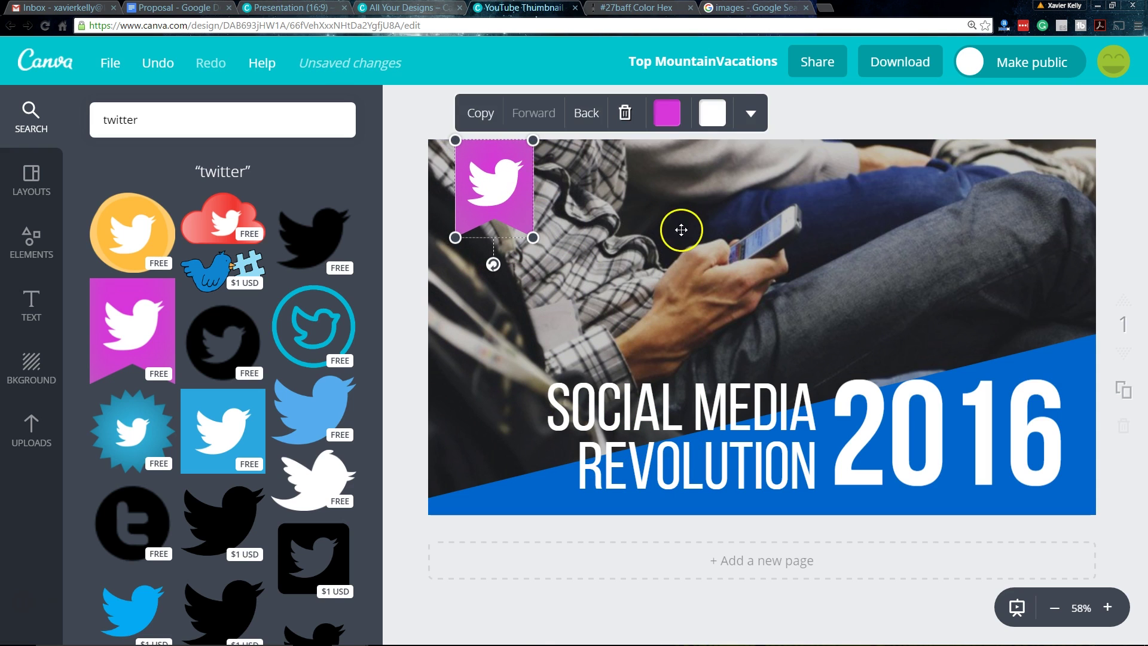
pyautogui.click(668, 119)
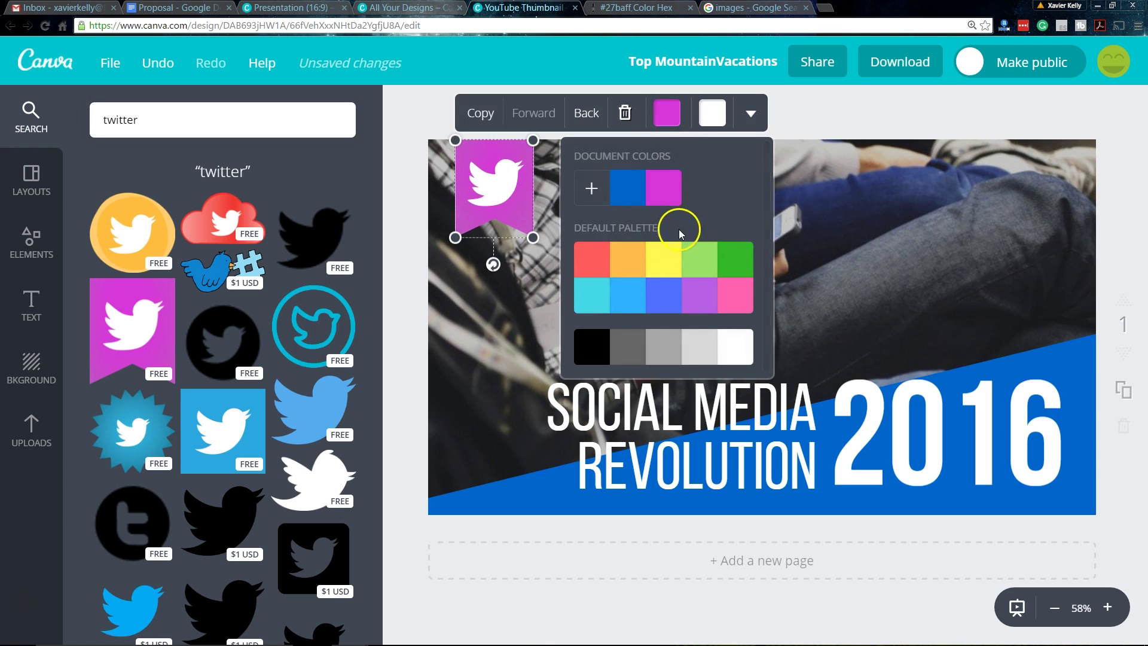
pyautogui.click(622, 296)
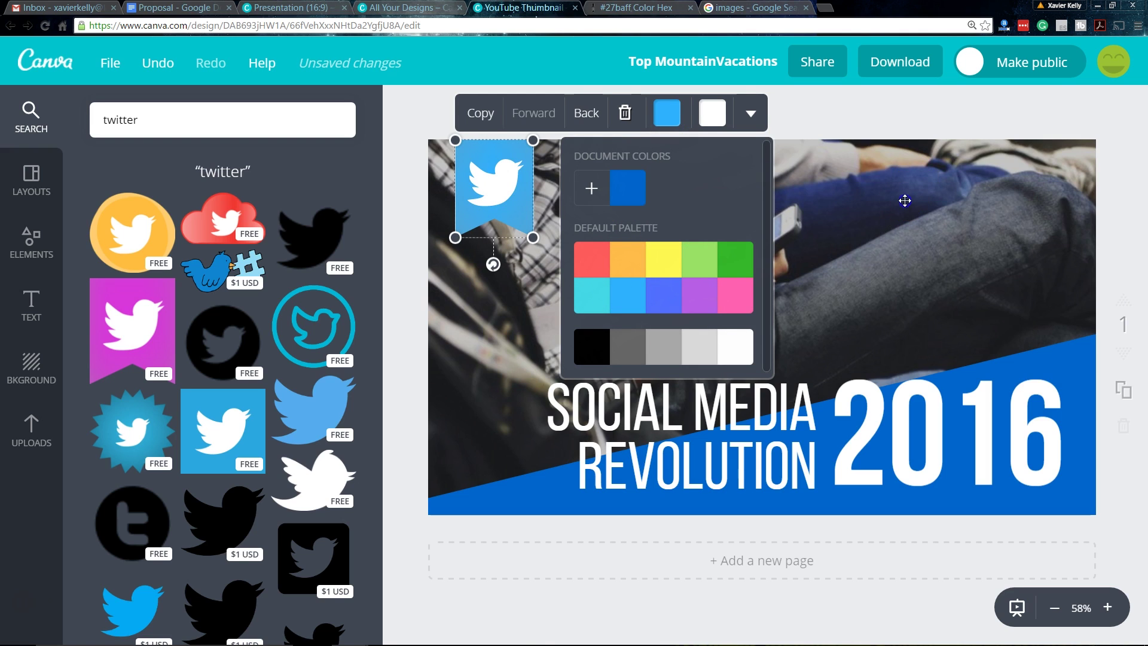
pyautogui.click(826, 272)
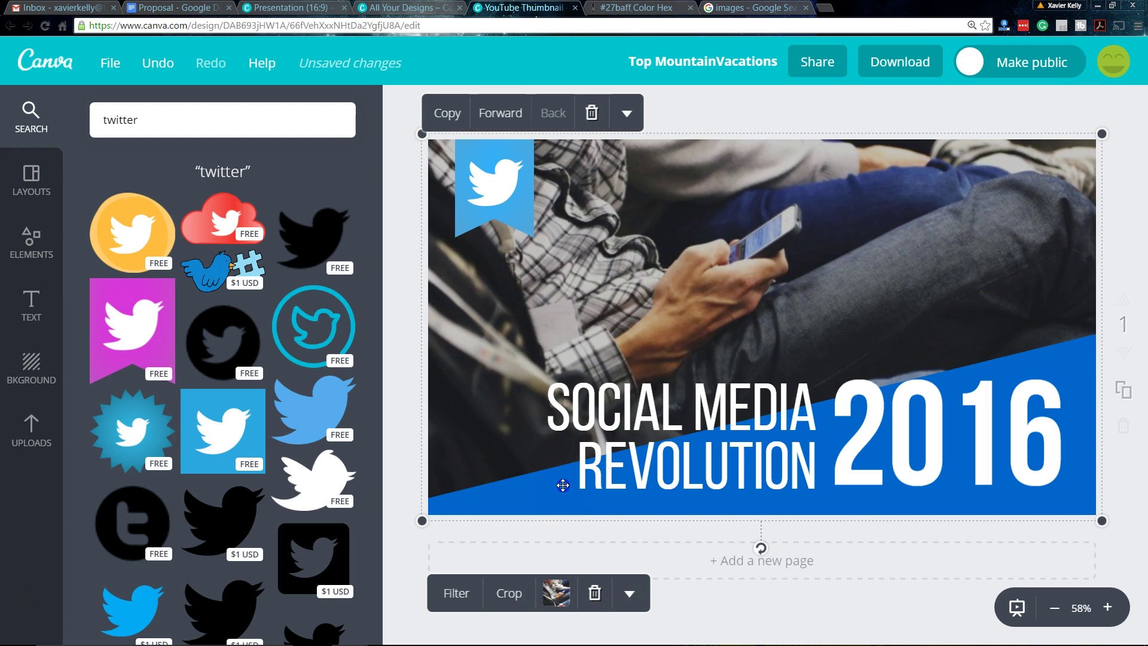
# Select the diagonal blue band behind the SOCIAL MEDIA REVOLUTION title.
pyautogui.click(569, 444)
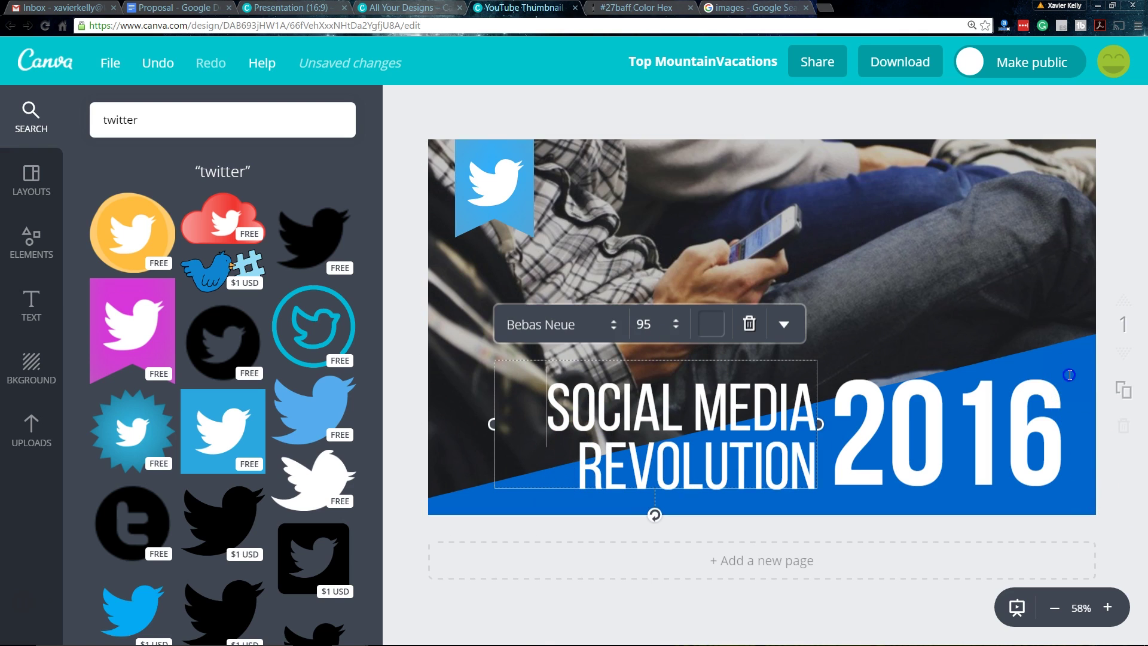
pyautogui.click(1088, 306)
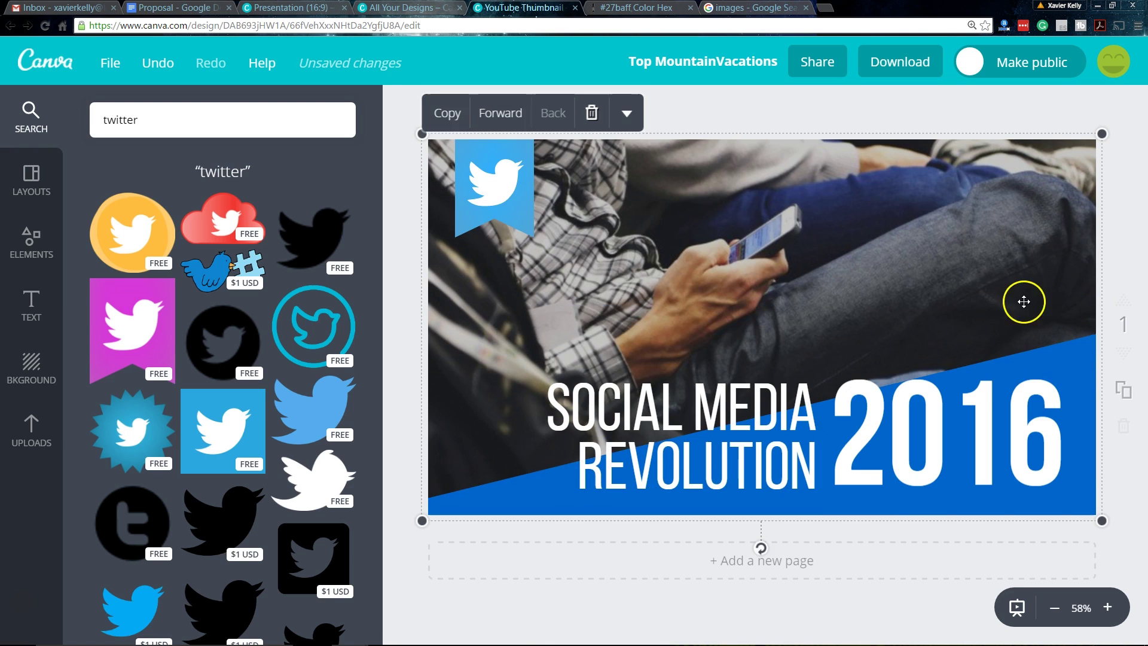
pyautogui.moveTo(1024, 301)
pyautogui.mouseDown()
pyautogui.moveTo(1025, 261)
pyautogui.moveTo(1071, 359)
pyautogui.mouseUp()
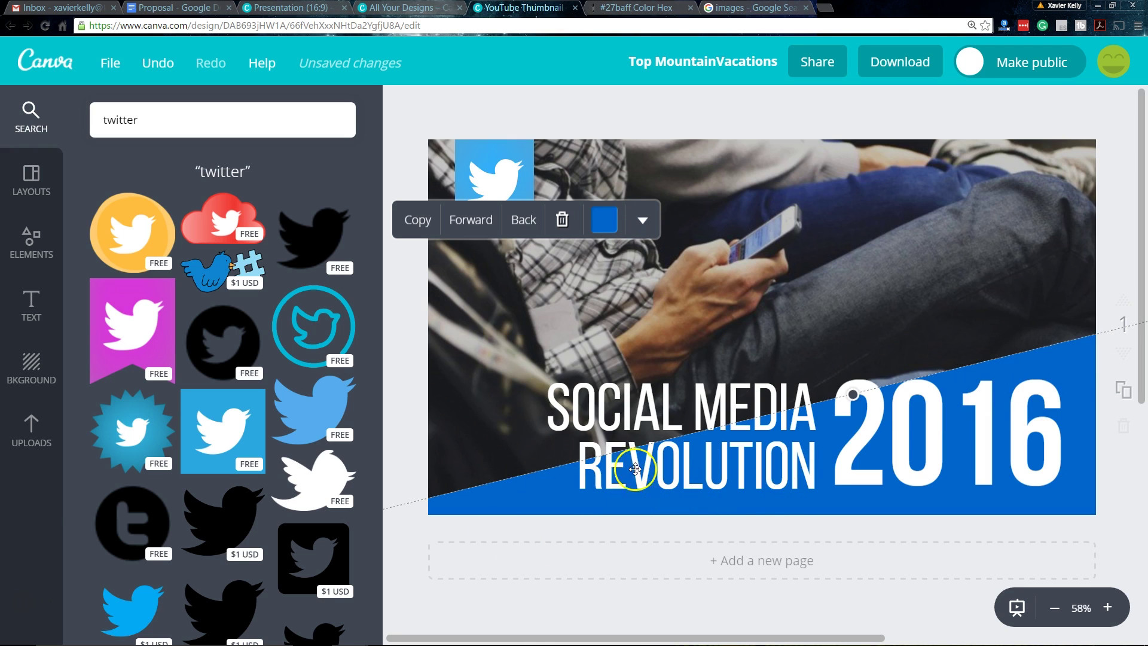
# Recolour the diagonal band light blue to match the ribbon, then select the title text.
pyautogui.scroll(-6, 674, 489)
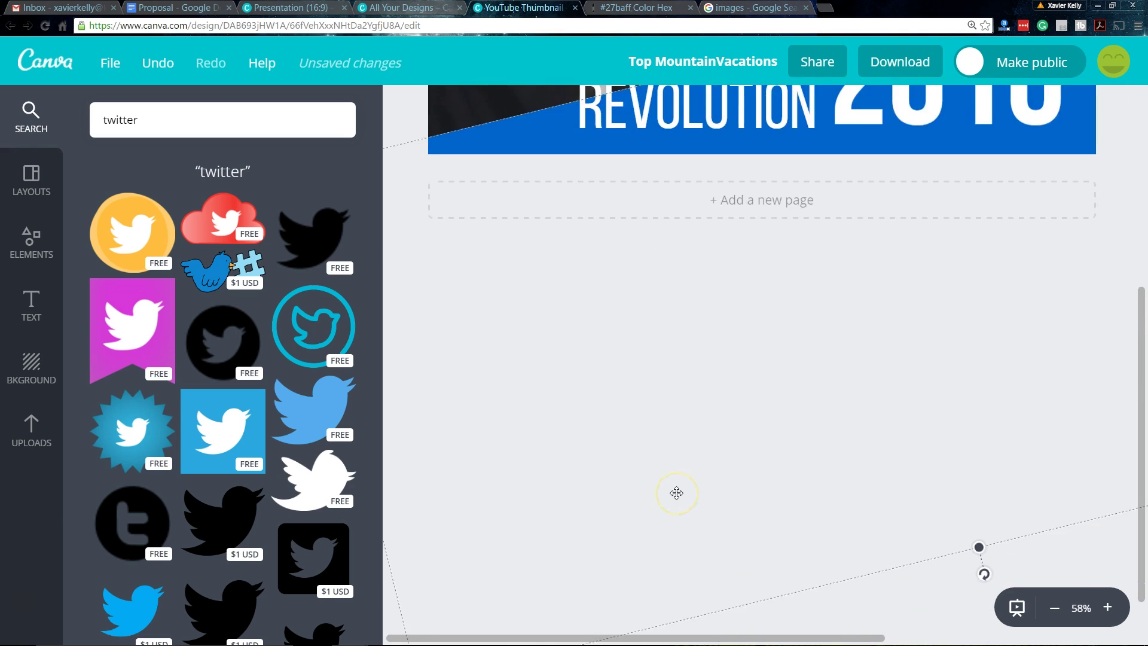
pyautogui.scroll(-1, 677, 493)
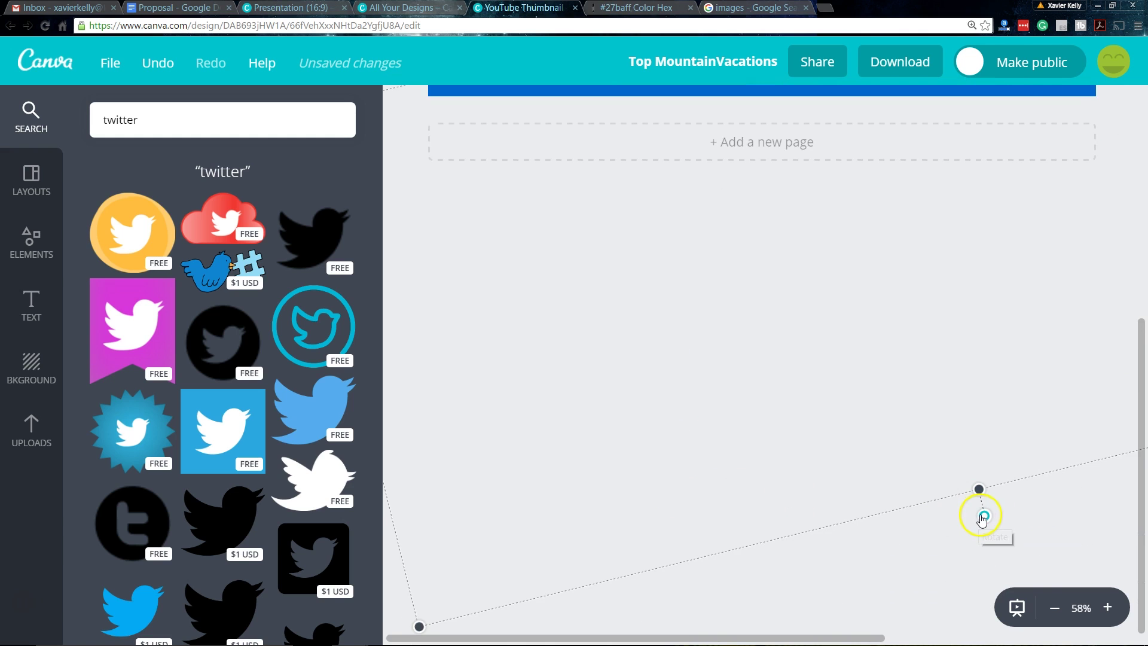
pyautogui.scroll(7, 825, 500)
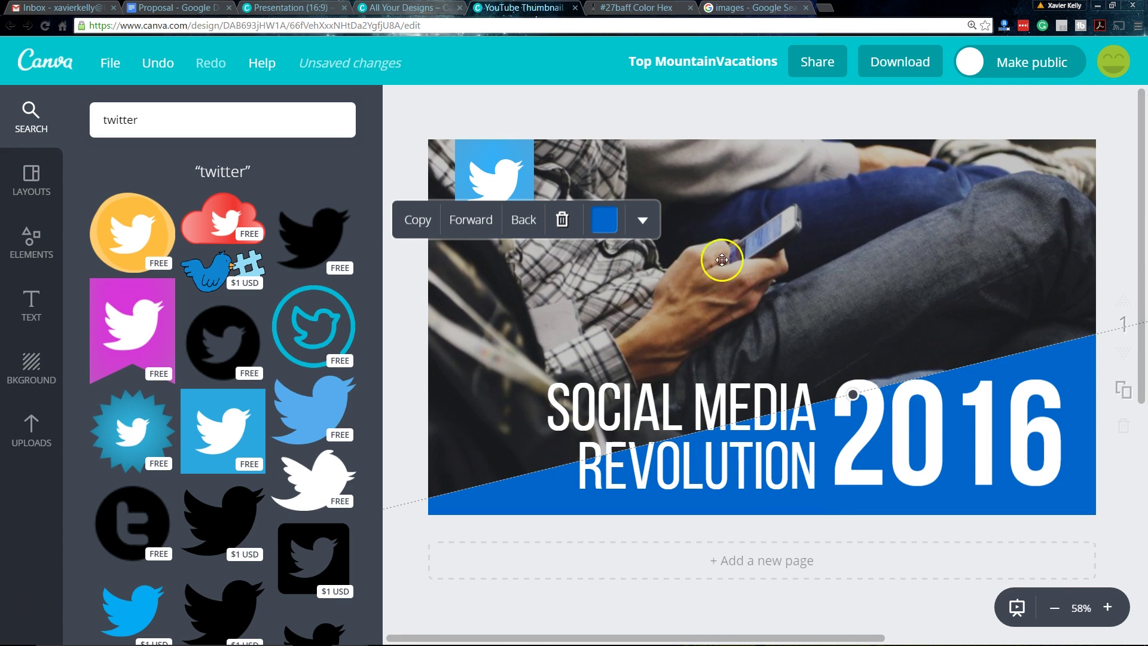
pyautogui.click(605, 230)
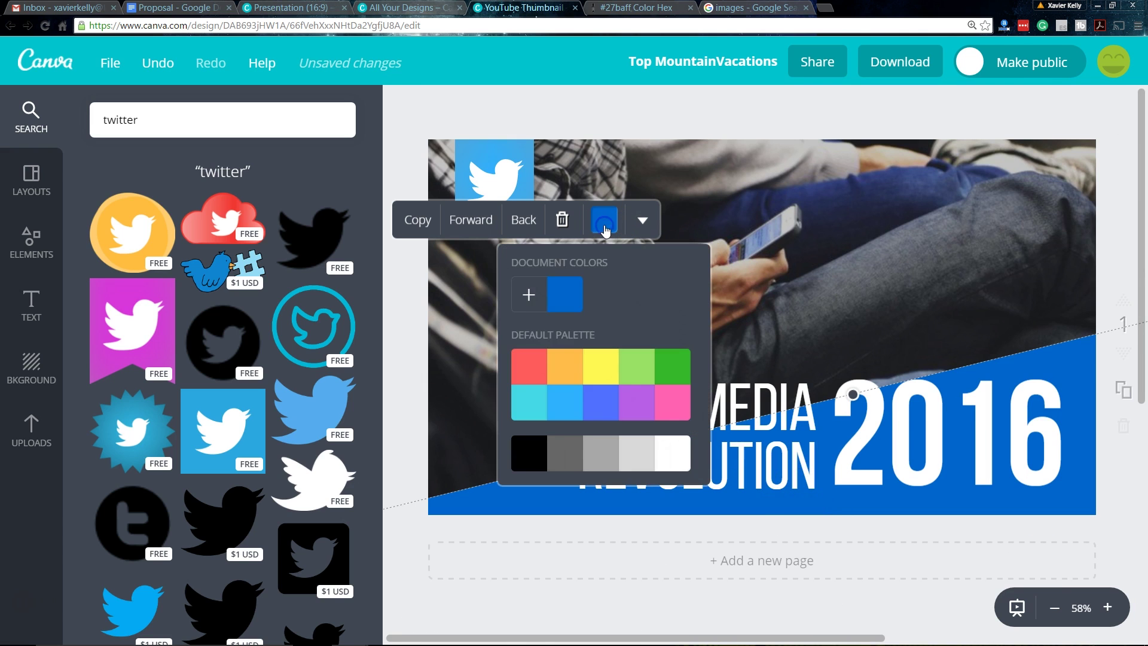
pyautogui.click(552, 394)
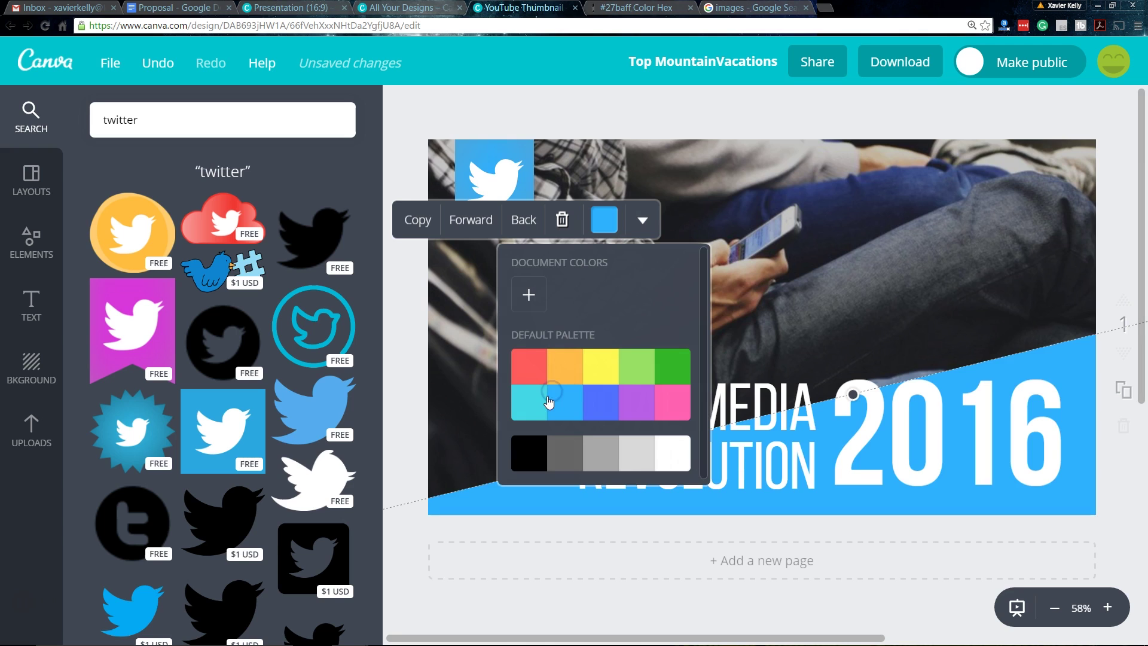
pyautogui.click(928, 187)
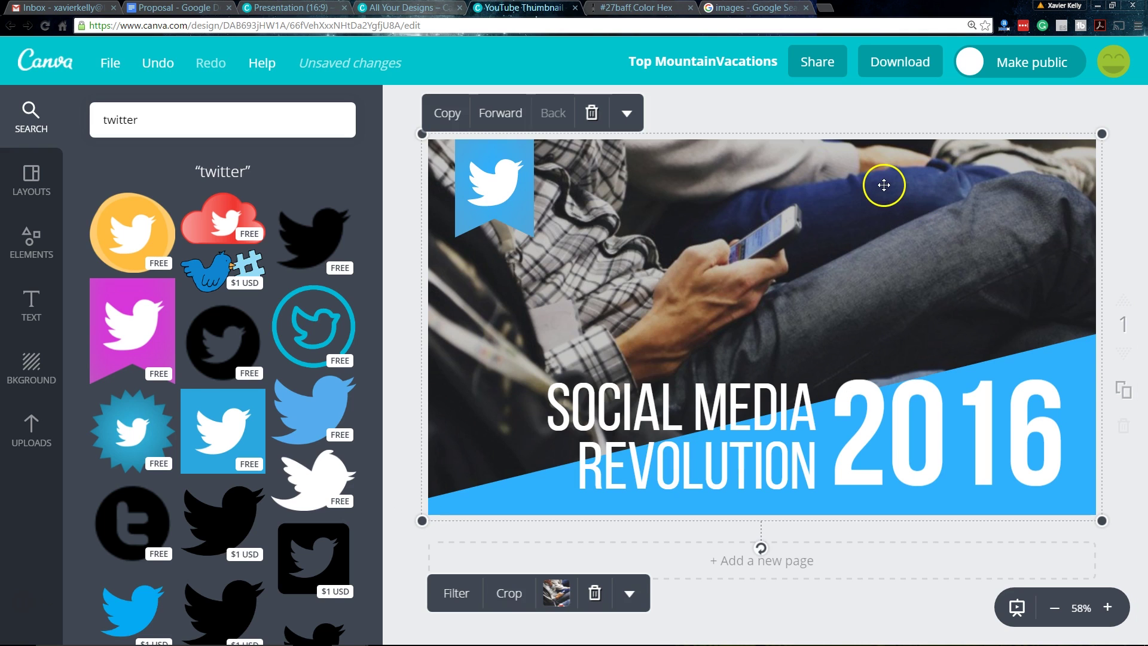
pyautogui.doubleClick(646, 401)
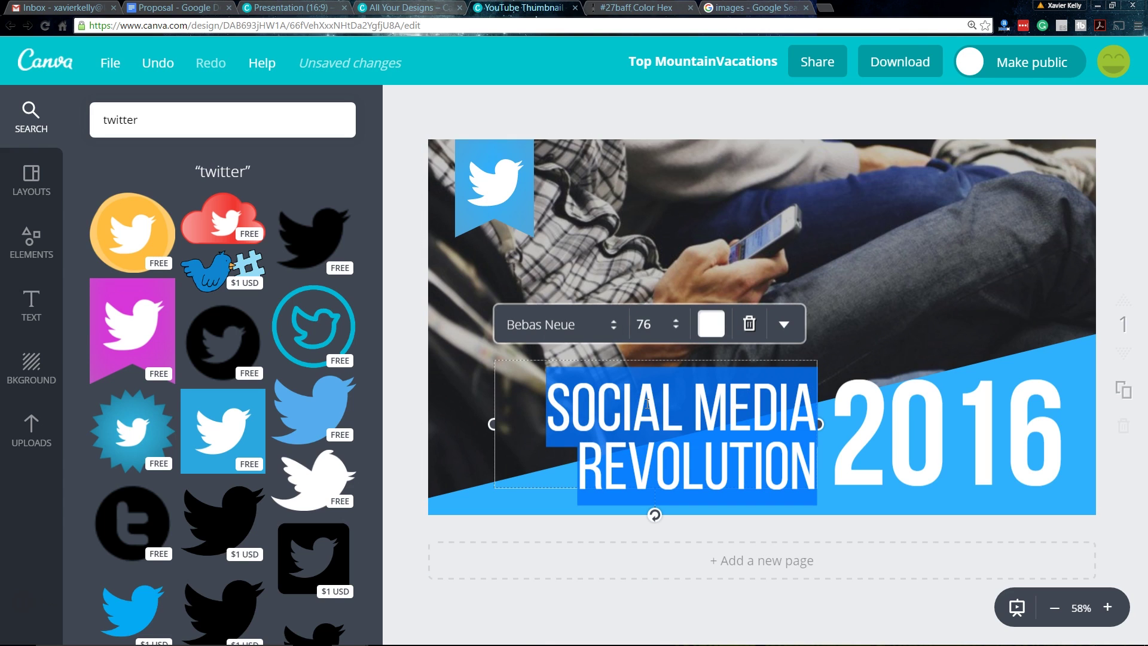
# Replace the title text with 'NEW TWITTER TRENDS'.
pyautogui.write('NE')
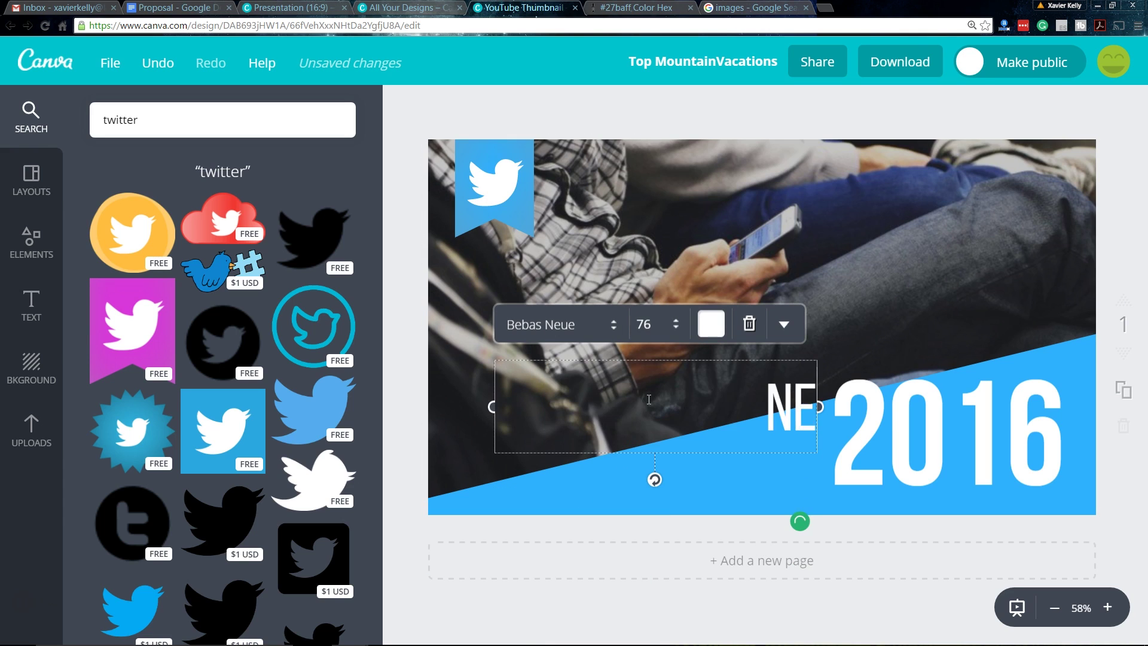
pyautogui.write('W TWITTER')
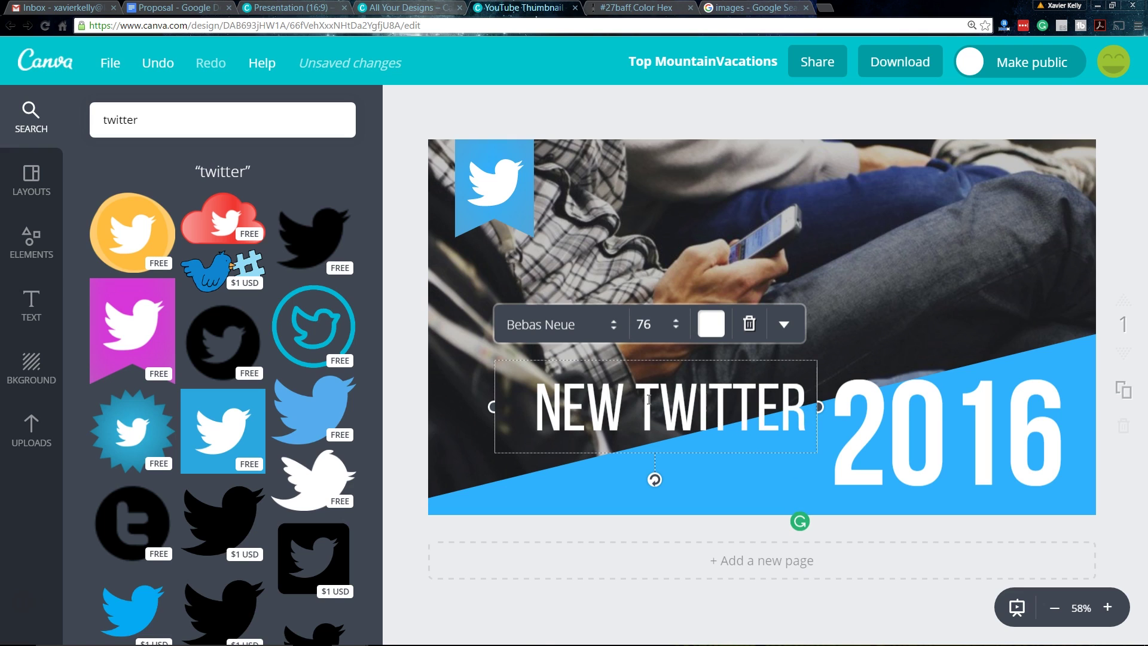
pyautogui.write(' TR')
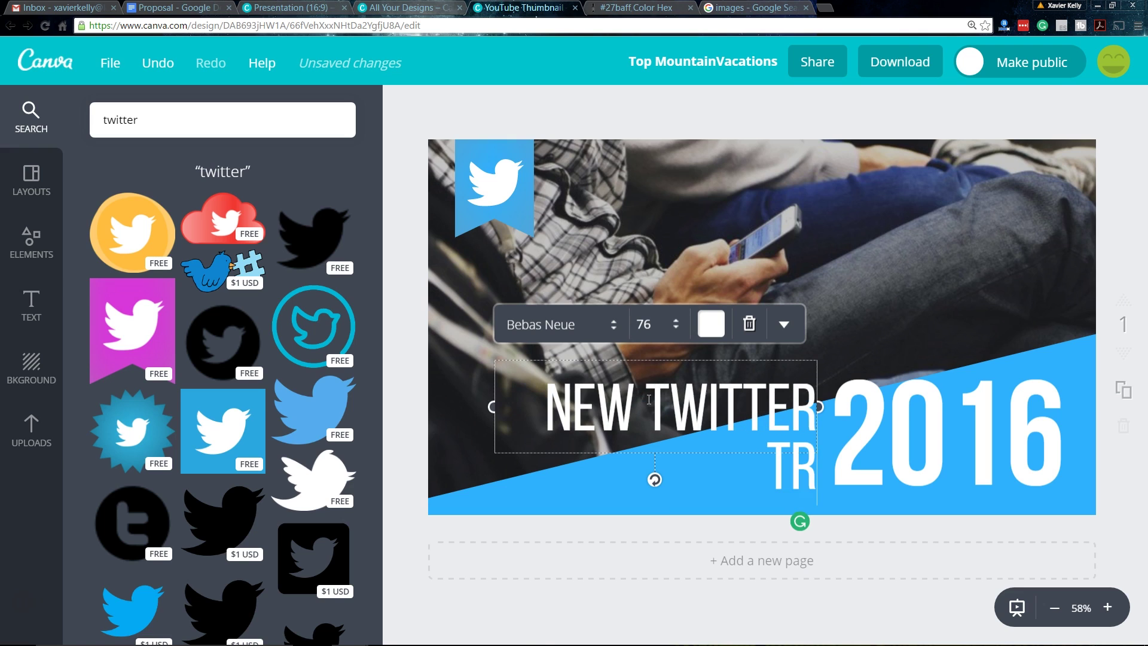
pyautogui.write('ENDS')
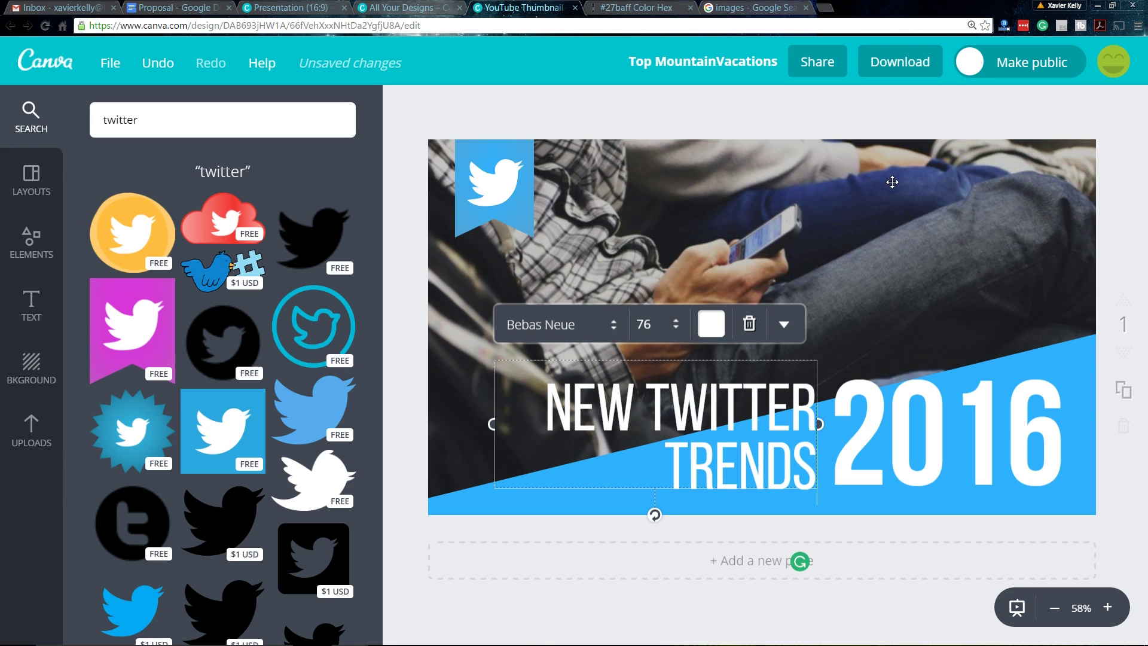
pyautogui.click(823, 196)
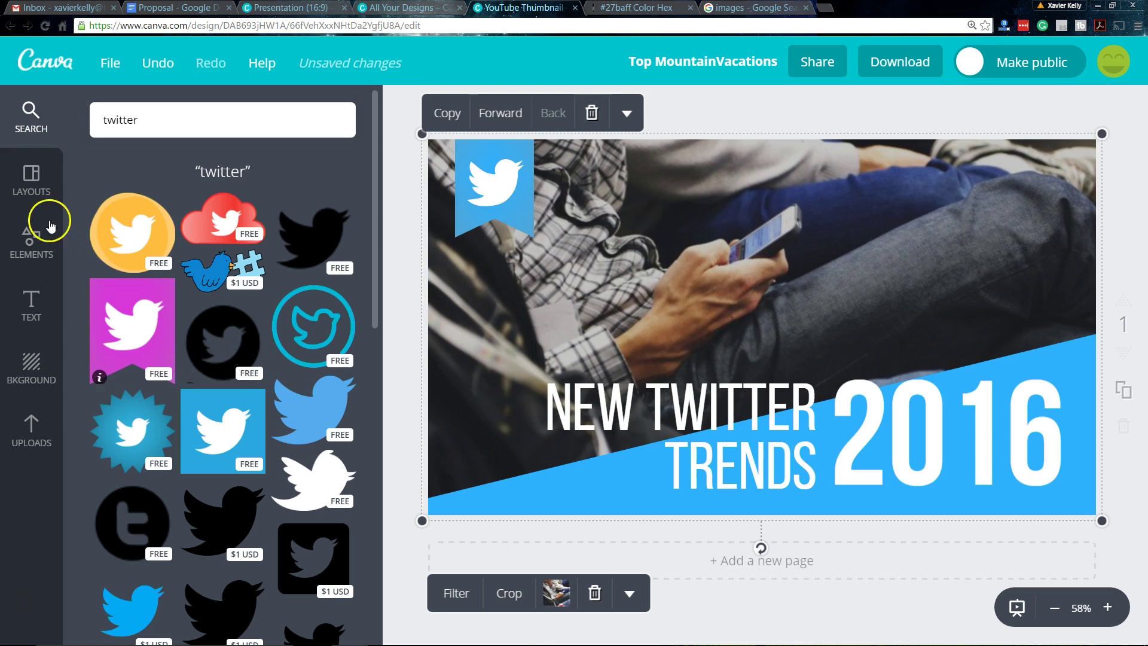
# Apply the Hiking the Canadian Rockies layout and nudge its lake-and-mountain photo slightly left.
pyautogui.click(35, 370)
pyautogui.click(33, 183)
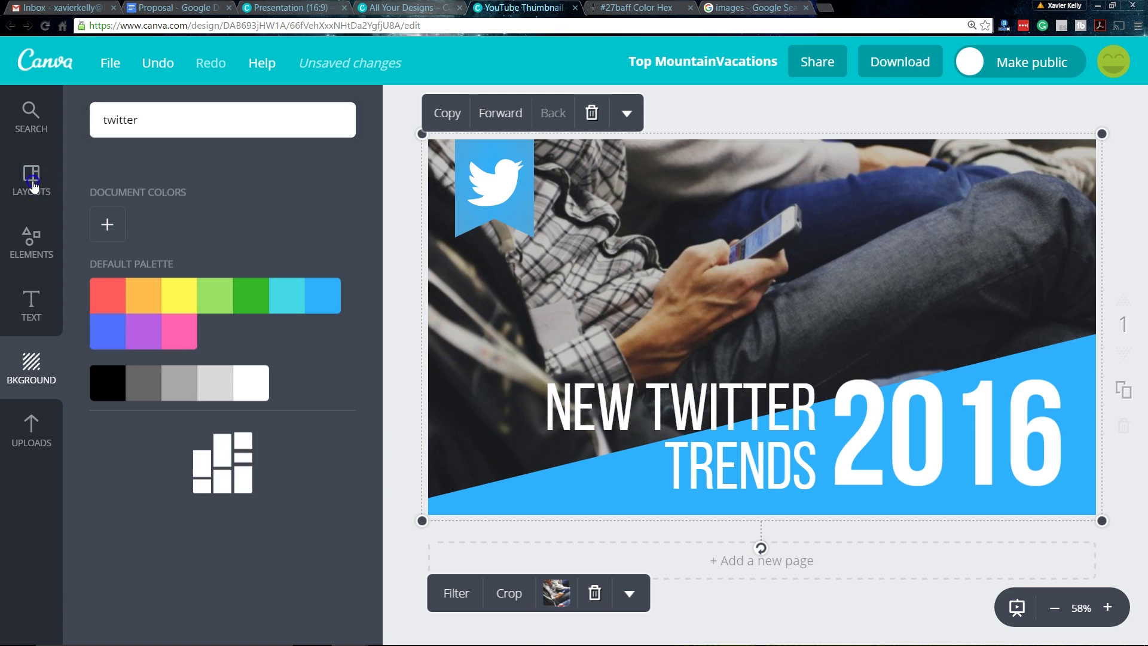
pyautogui.scroll(-1, 194, 313)
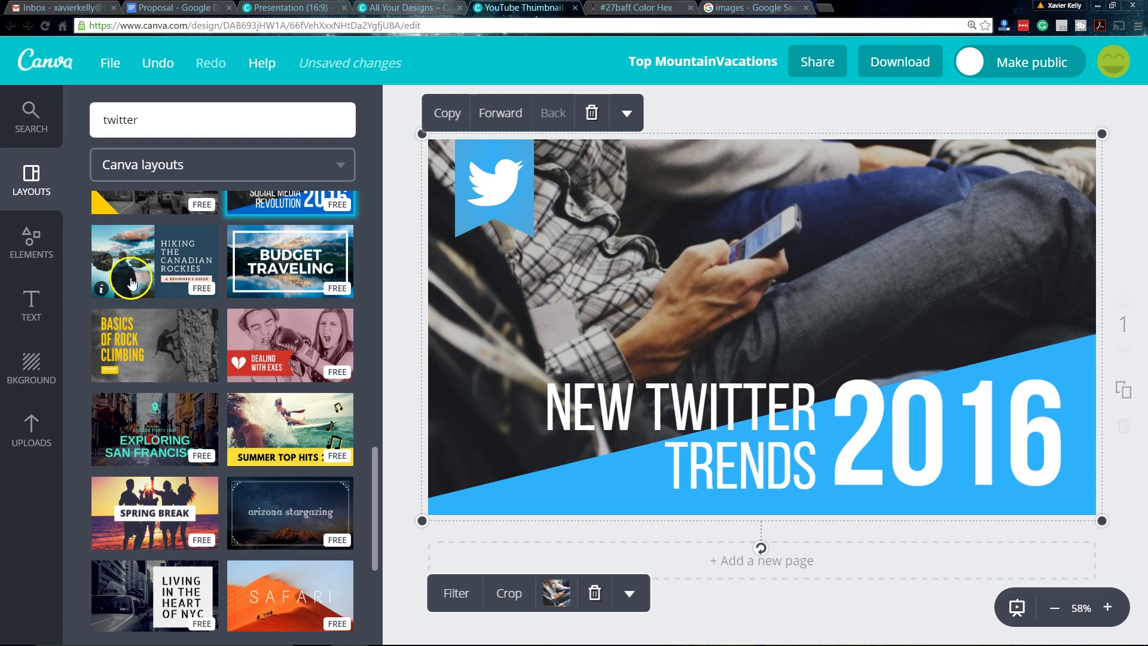
pyautogui.scroll(-1, 133, 282)
pyautogui.scroll(1, 141, 225)
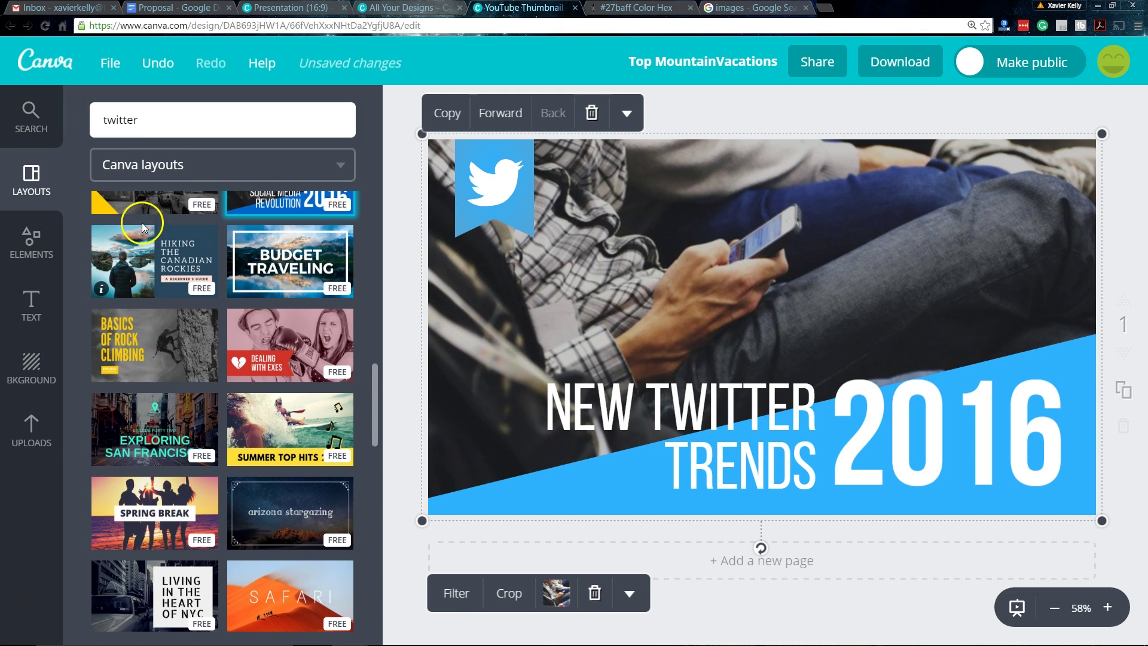
pyautogui.click(141, 234)
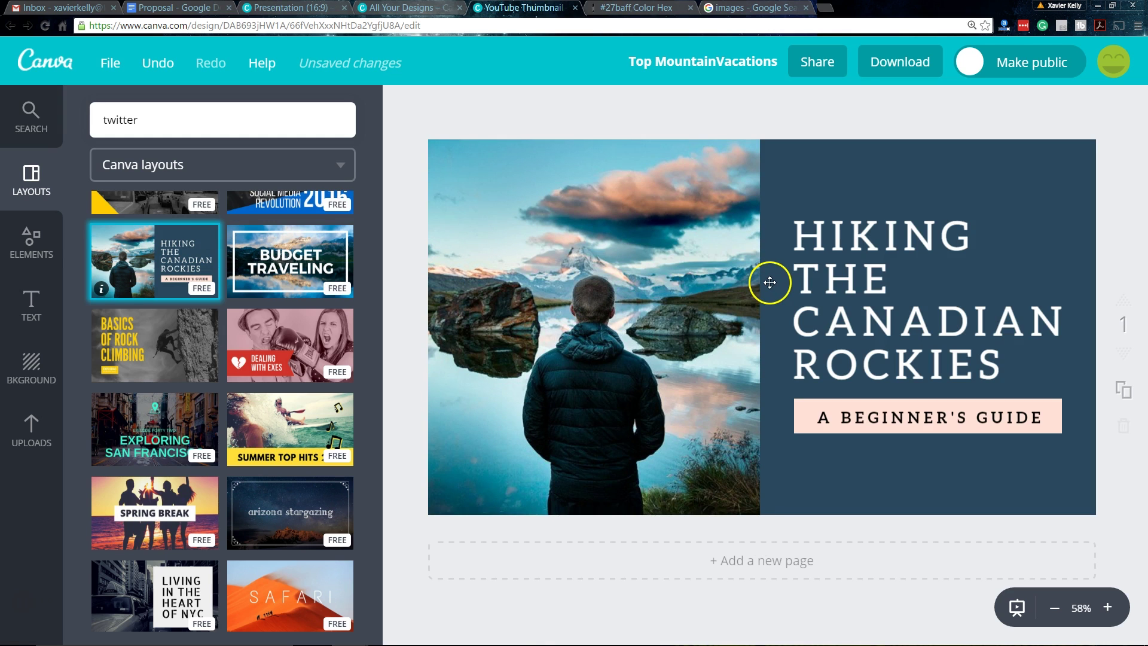
pyautogui.moveTo(628, 277); pyautogui.dragTo(653, 282)
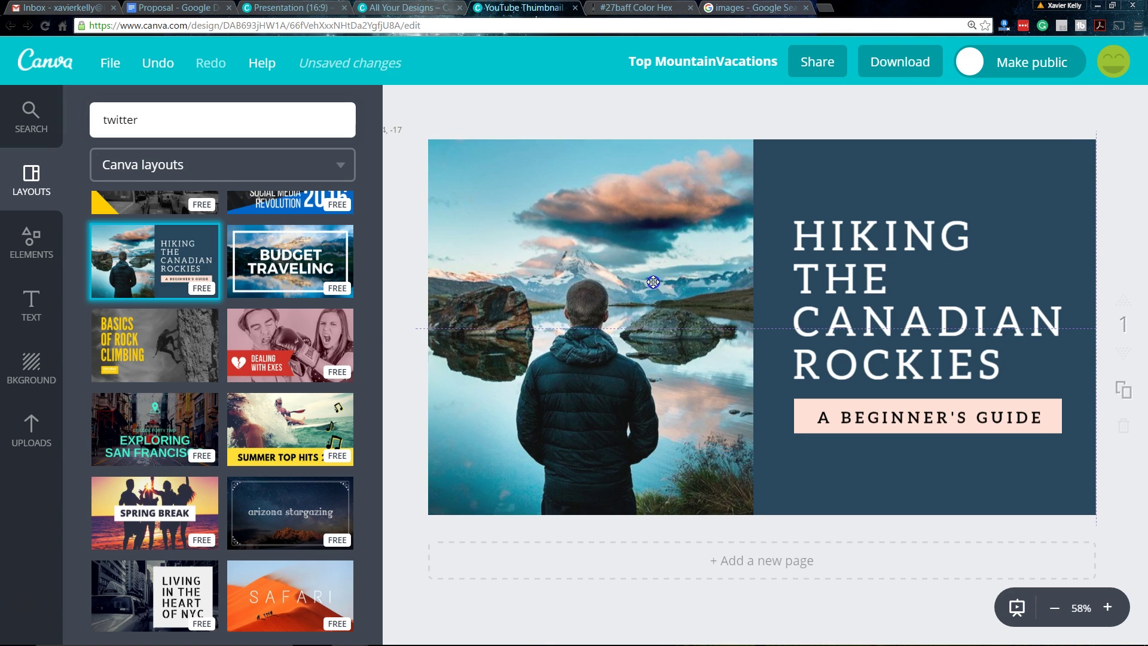
pyautogui.moveTo(879, 209); pyautogui.dragTo(876, 184)
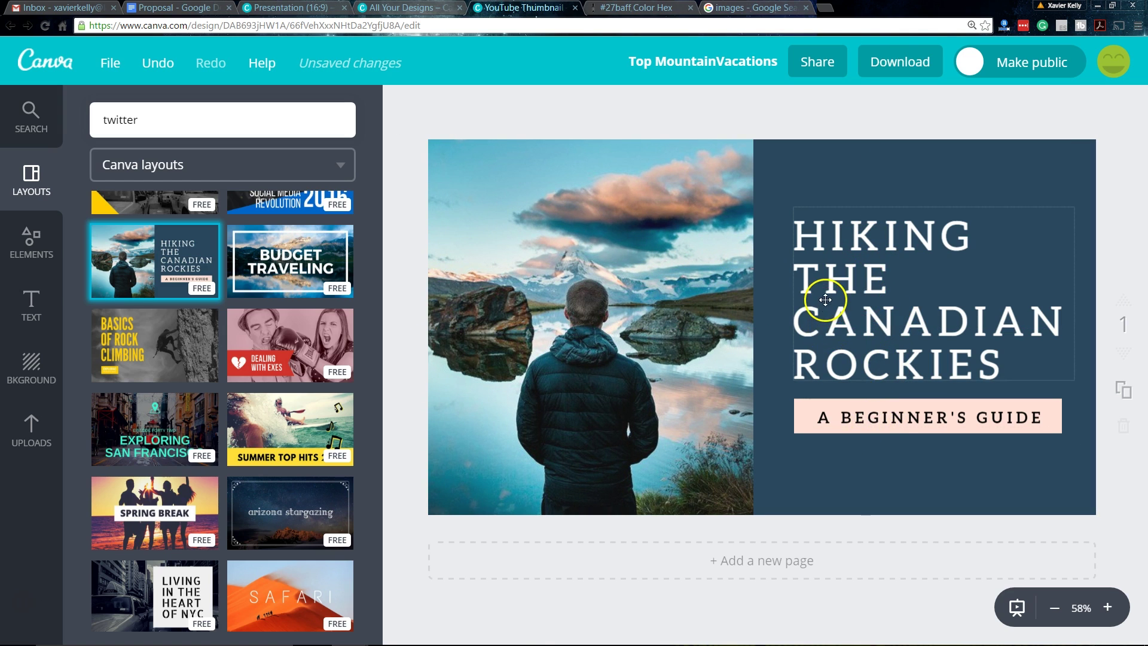
# Replace HIKING THE CANADIAN ROCKIES with 'HOW TO MAKE YOUTUBE THUMBNAILS', correcting the typos.
pyautogui.tripleClick(825, 256)
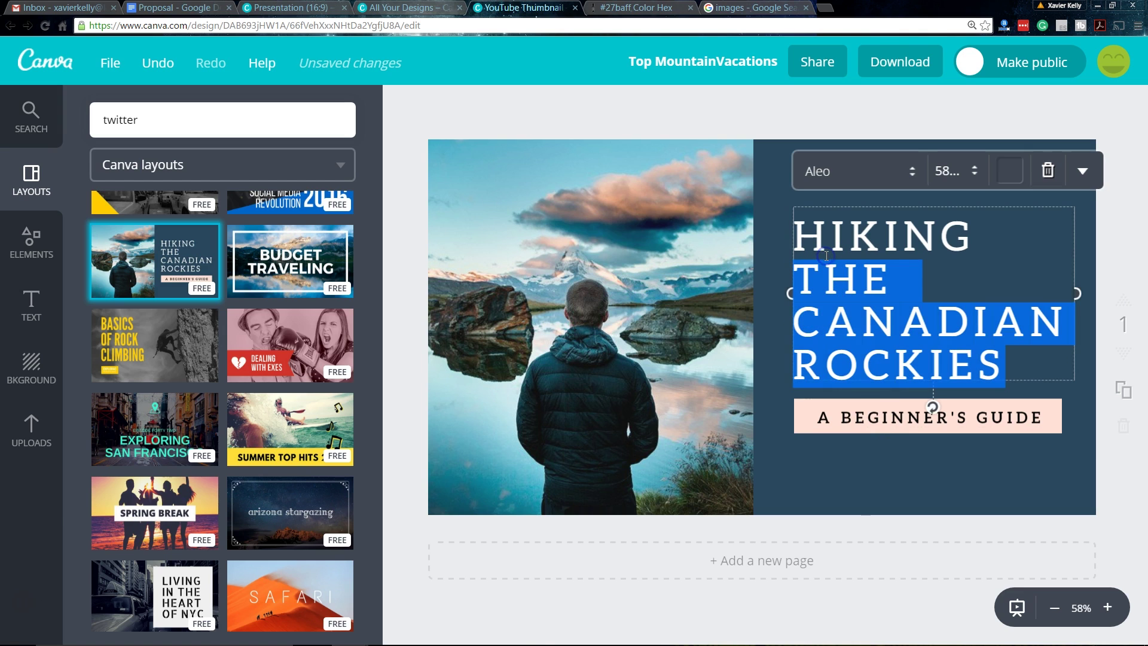
pyautogui.click(795, 233)
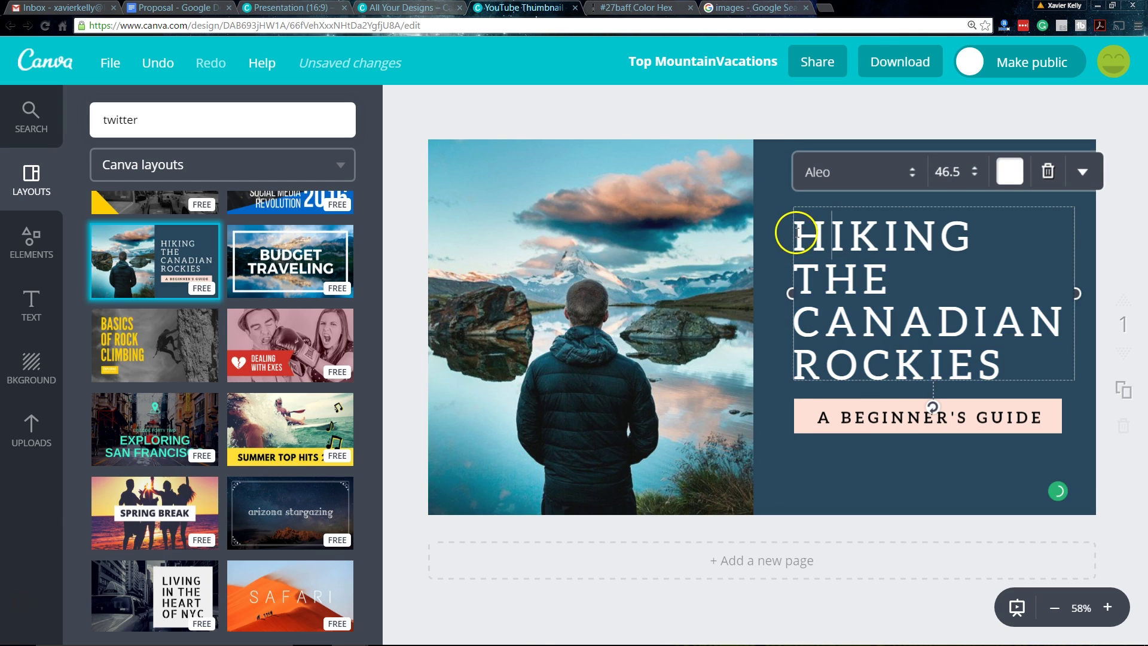
pyautogui.tripleClick(962, 320)
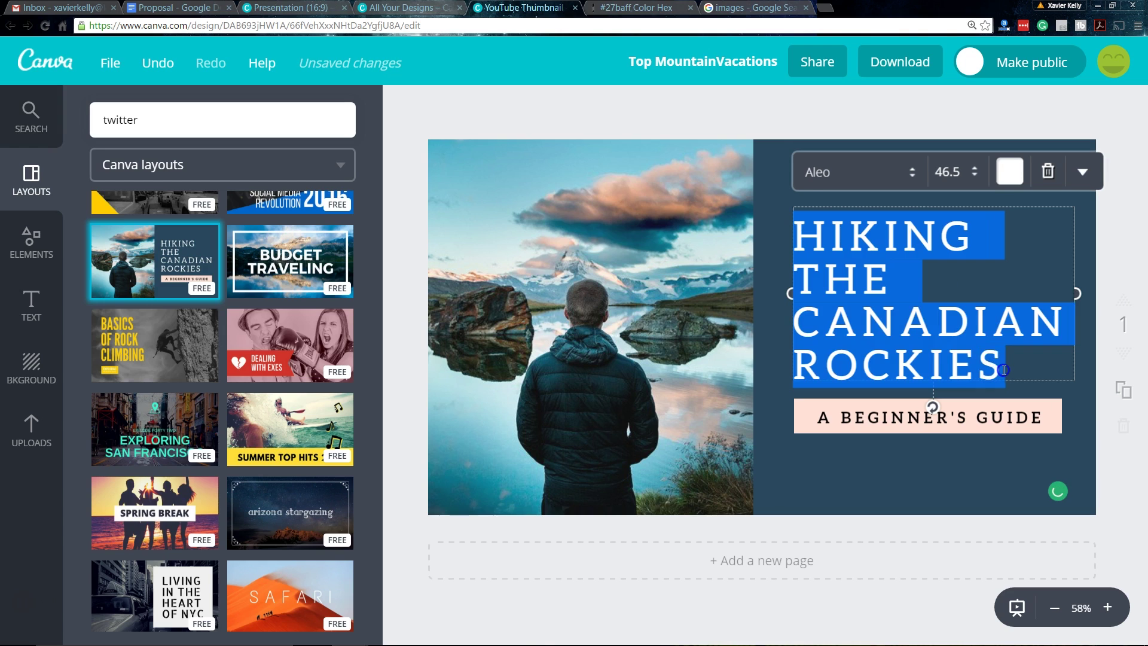
pyautogui.write('HOW ')
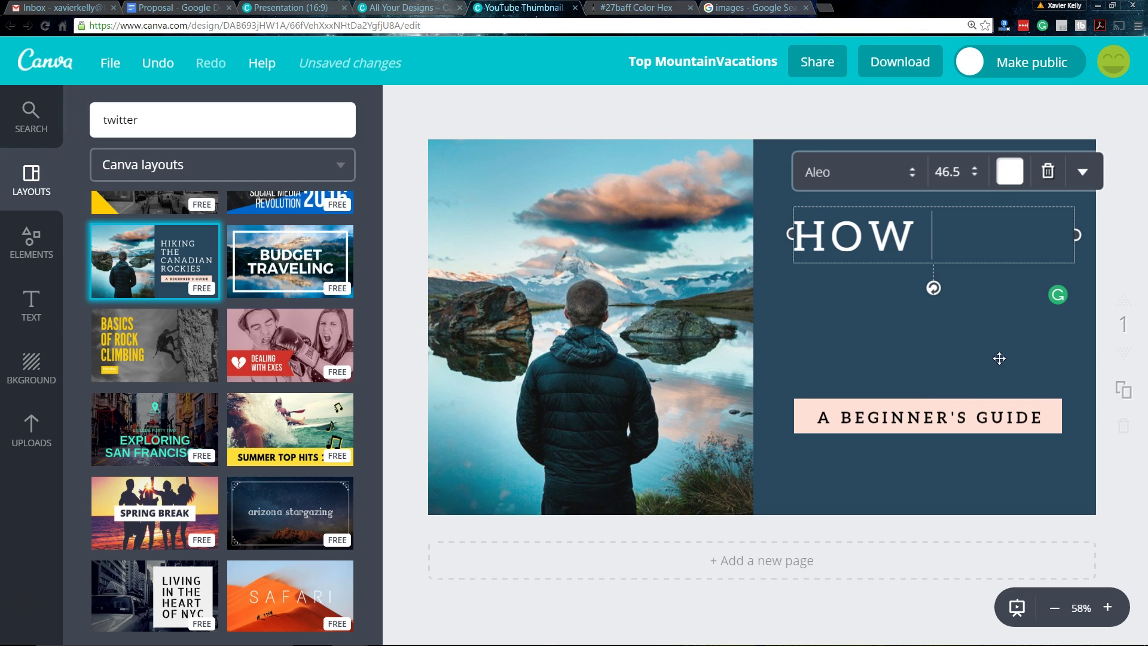
pyautogui.write('TO MAKE ')
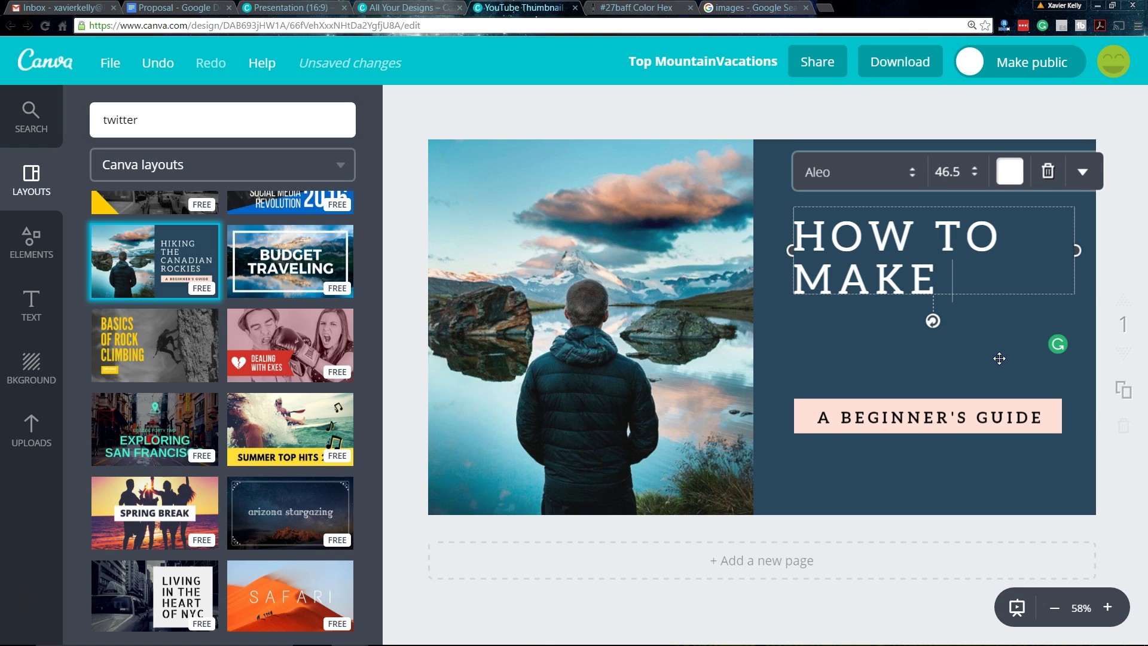
pyautogui.write('YOUTUB')
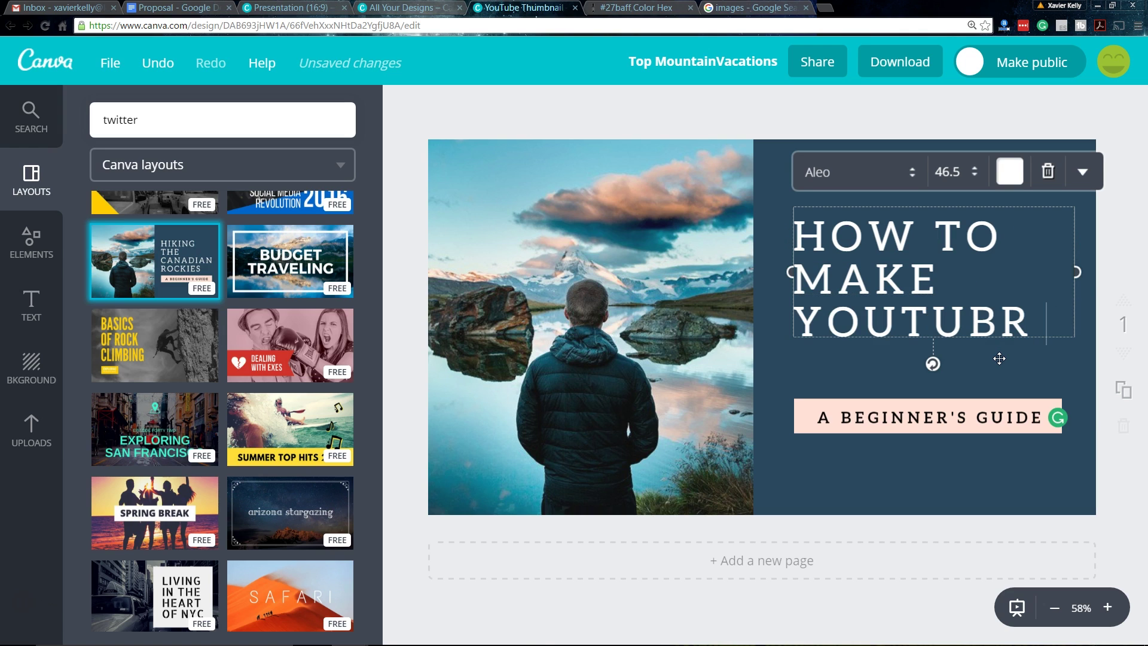
pyautogui.write('R')
pyautogui.press('BackSpace')
pyautogui.write('THA')
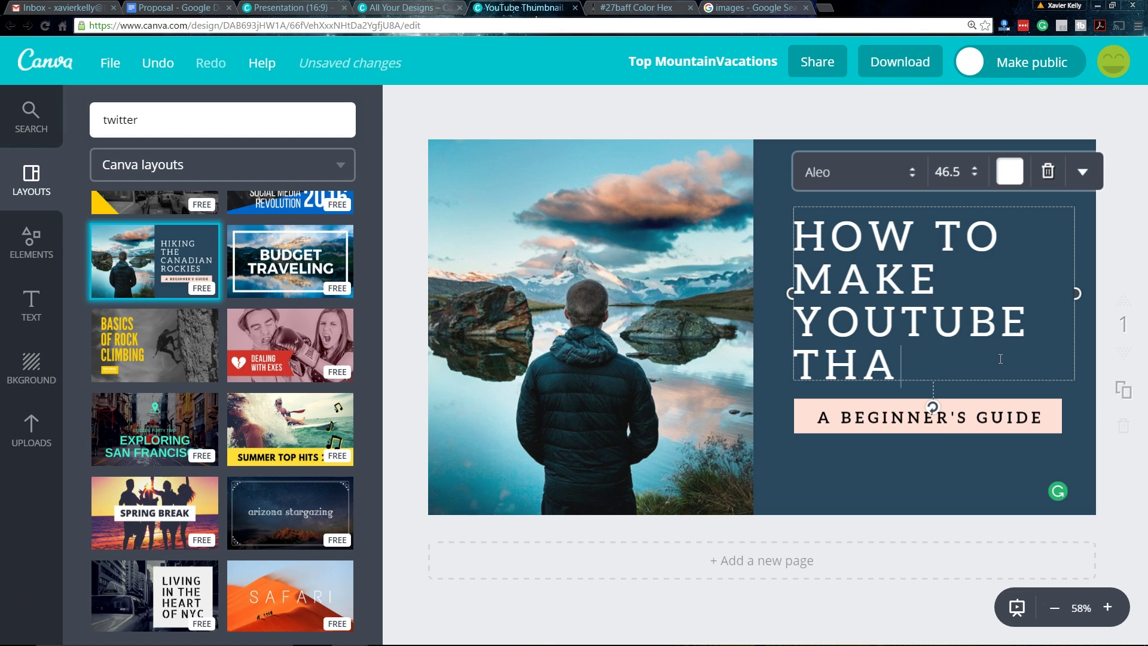
pyautogui.write('IN')
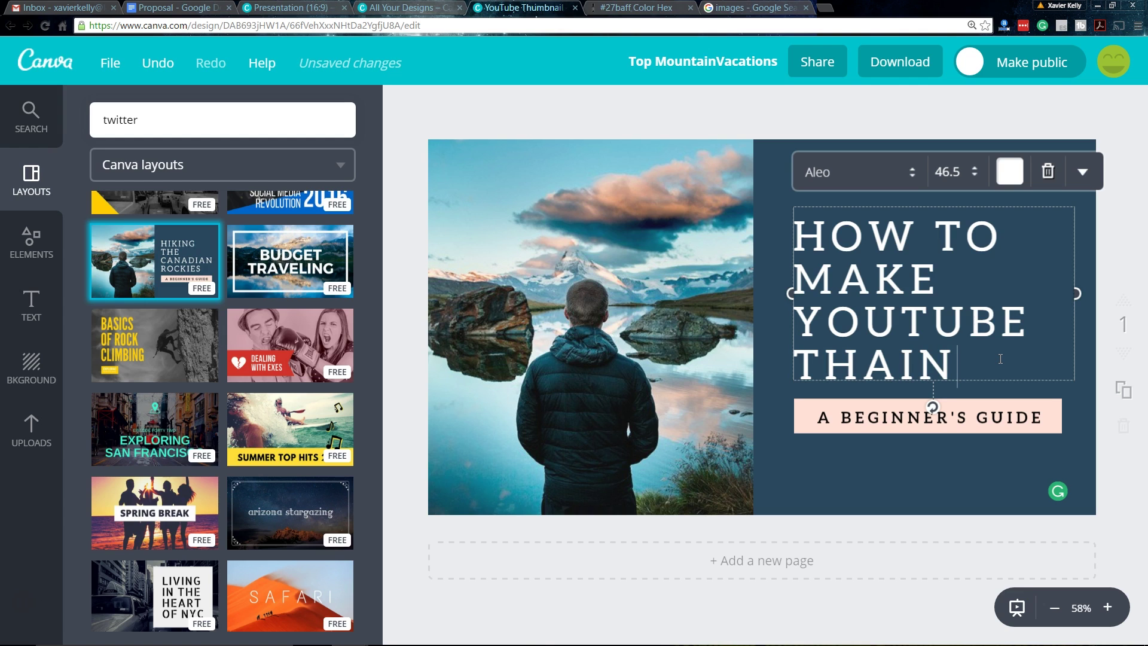
pyautogui.press('BackSpace')
pyautogui.press('BackSpace')
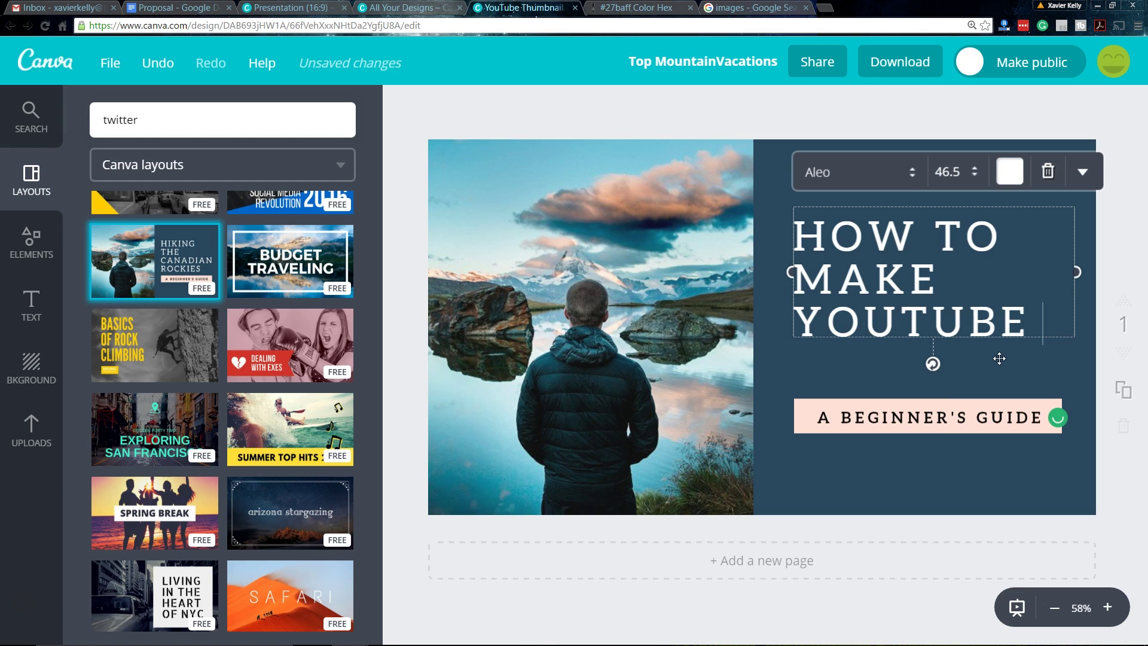
pyautogui.write('THU')
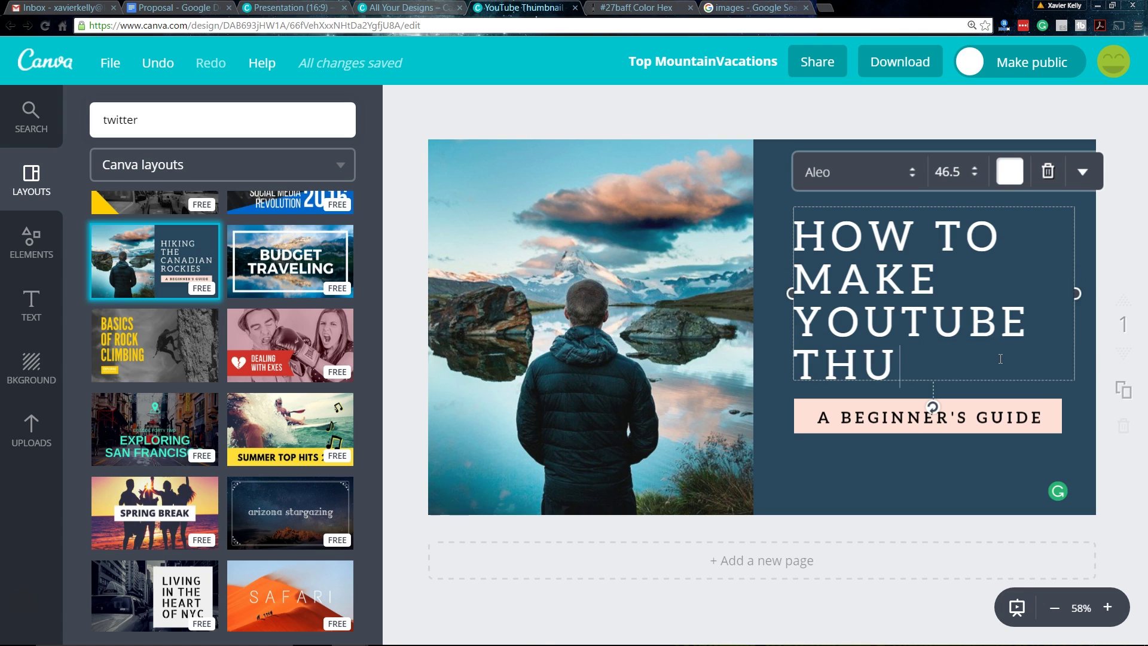
pyautogui.write('MBNAI')
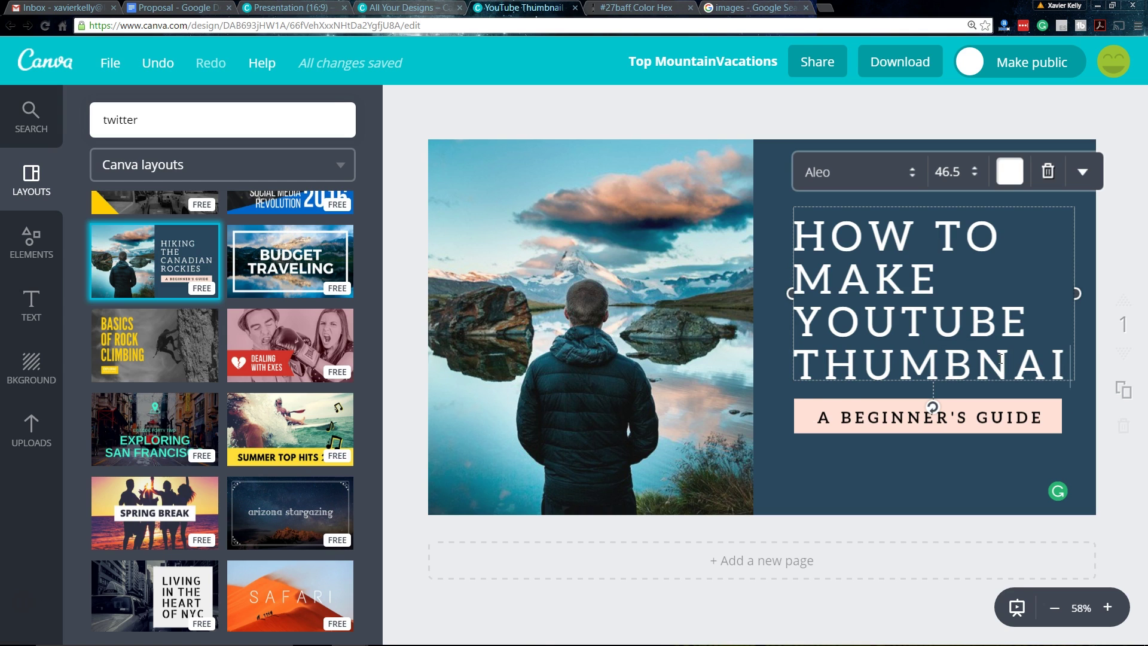
pyautogui.write('LS')
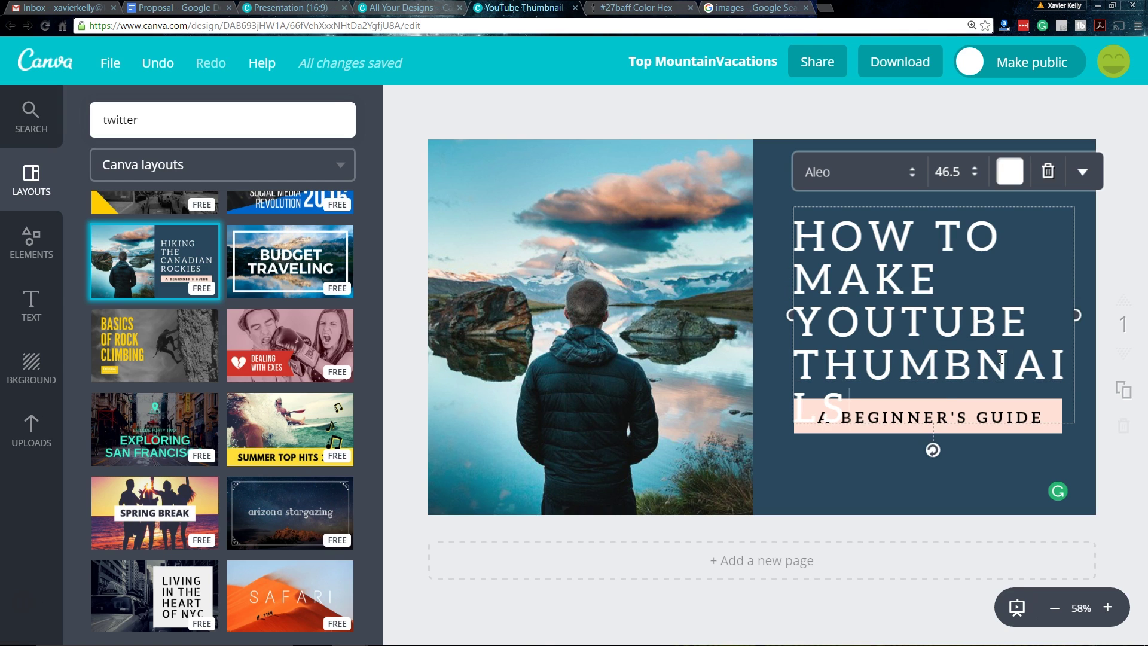
pyautogui.tripleClick(945, 383)
pyautogui.click(949, 172)
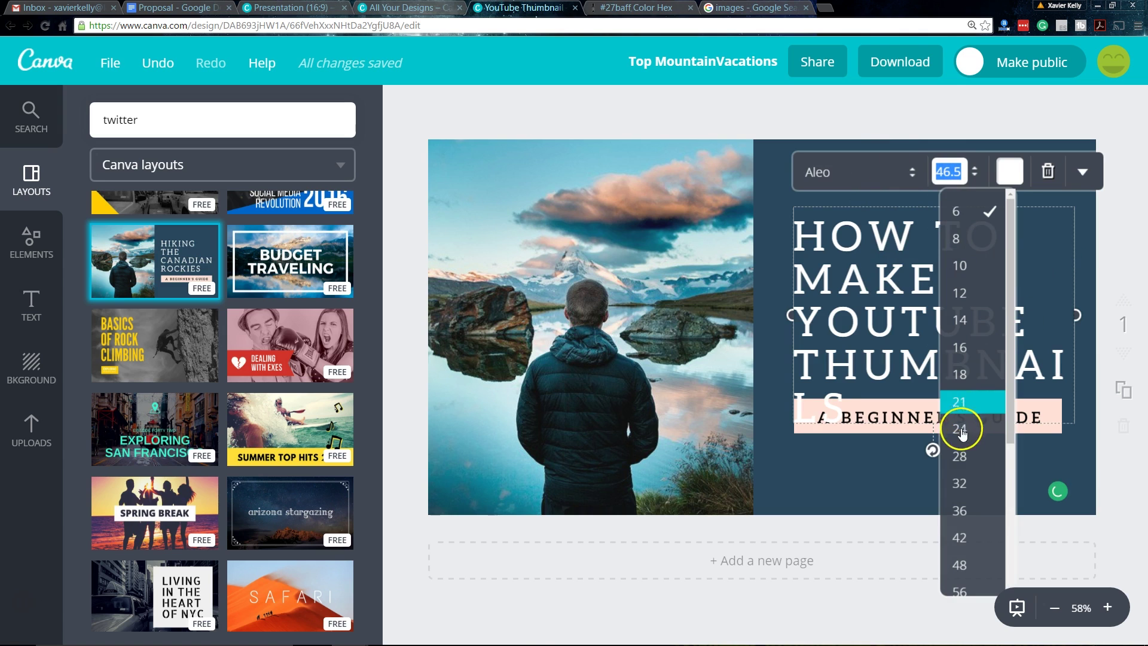
# Set the title font size to 38 after trying 28 and 48.
pyautogui.click(964, 459)
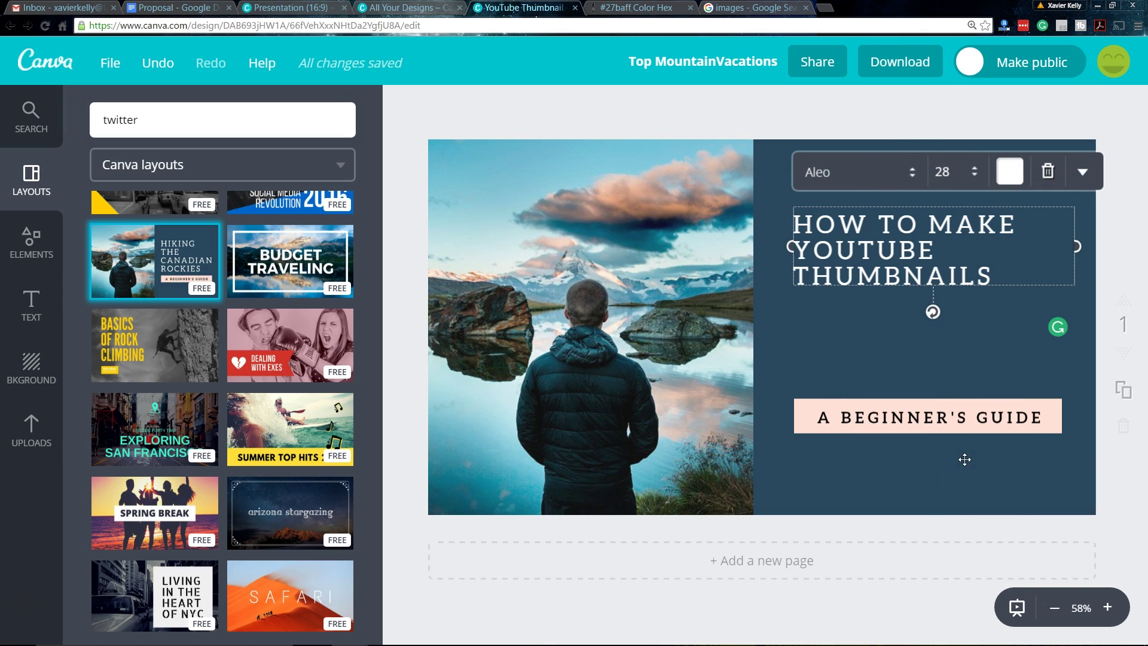
pyautogui.click(944, 172)
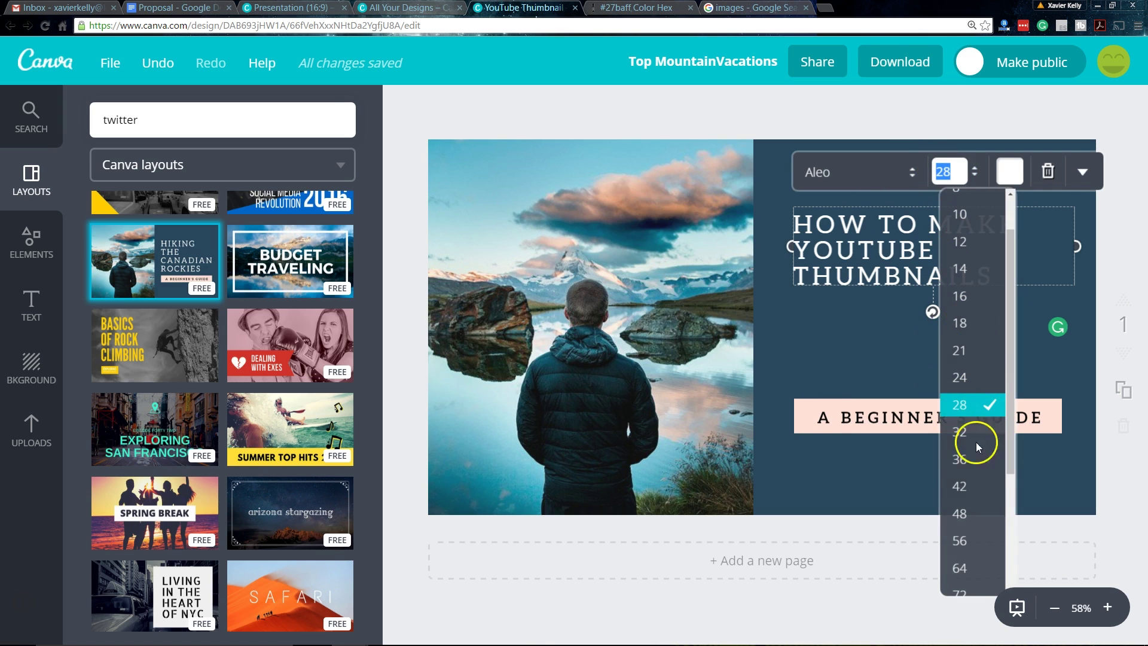
pyautogui.click(967, 514)
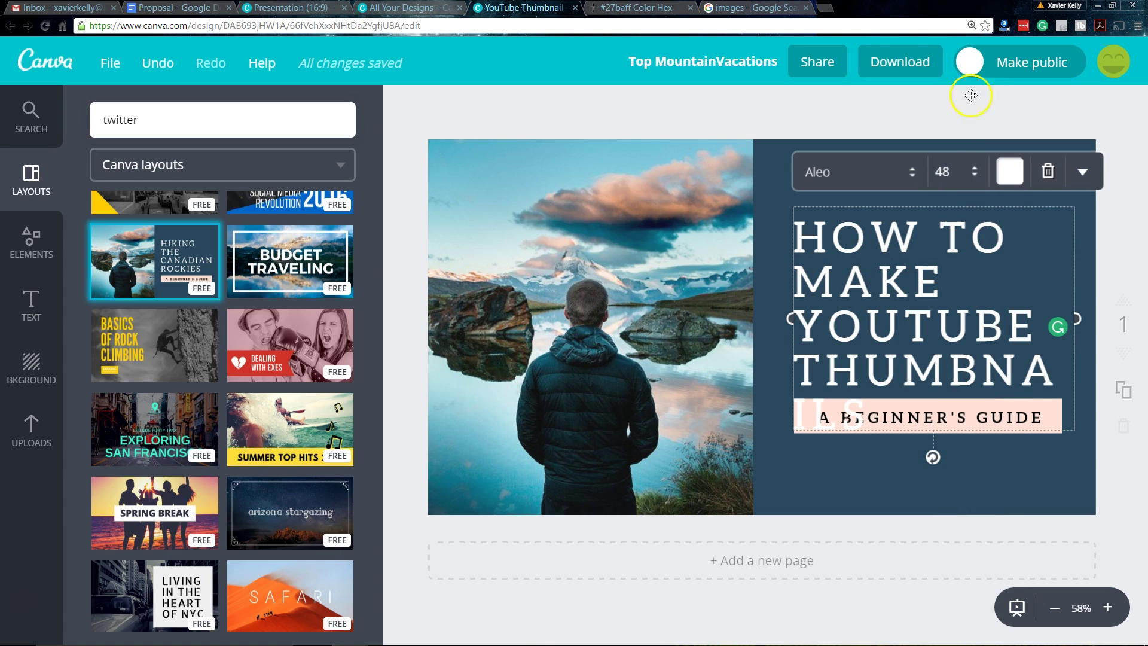
pyautogui.click(956, 172)
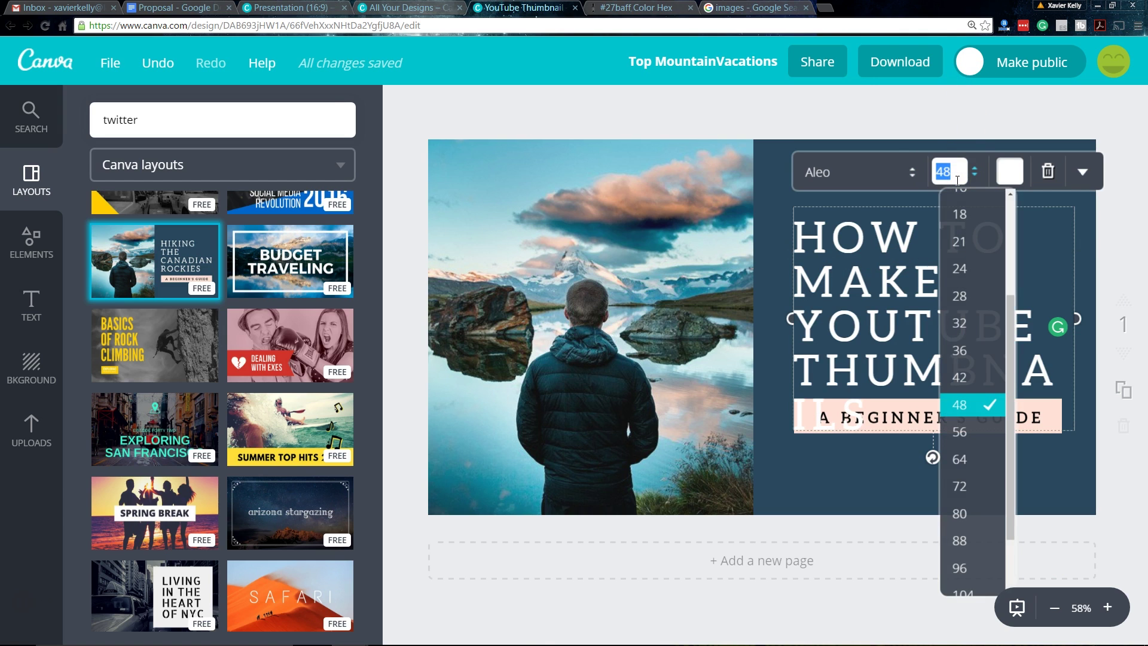
pyautogui.write('38')
pyautogui.press('Return')
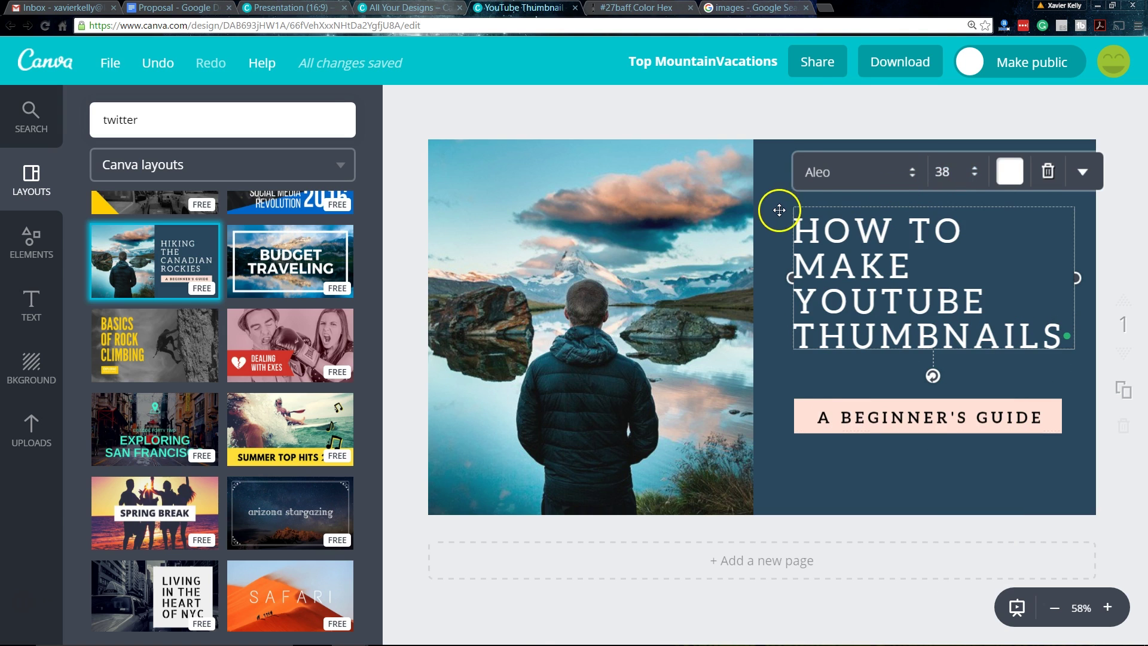
# Widen the title text box on both sides so it fits on four lines.
pyautogui.doubleClick(892, 292)
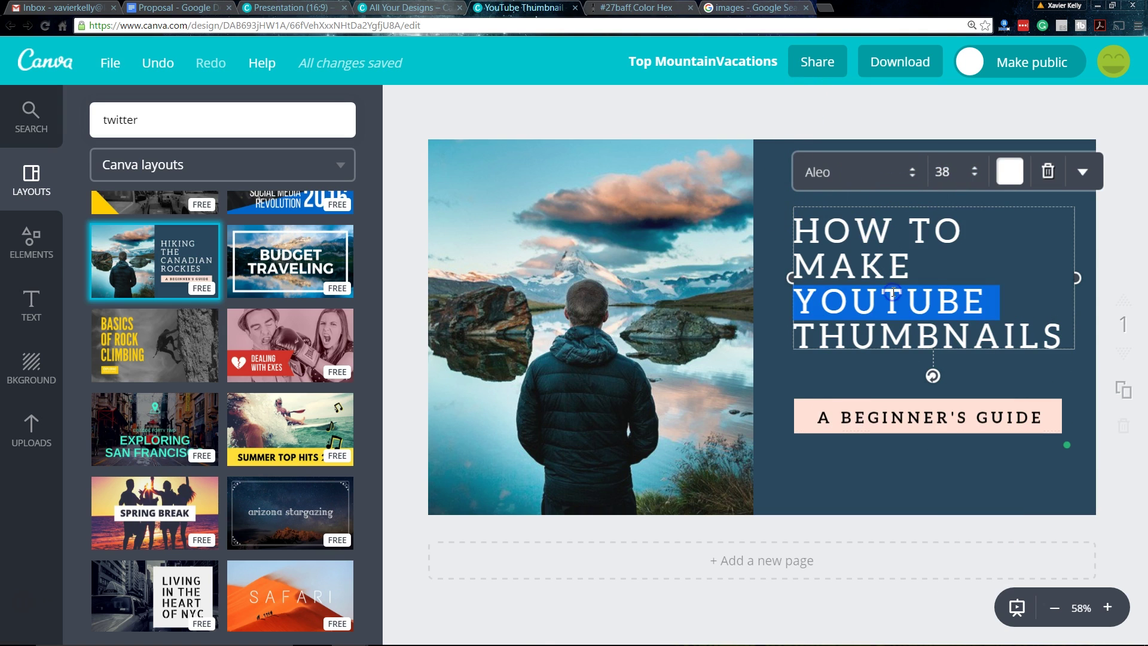
pyautogui.hotkey('ctrl', 'a')
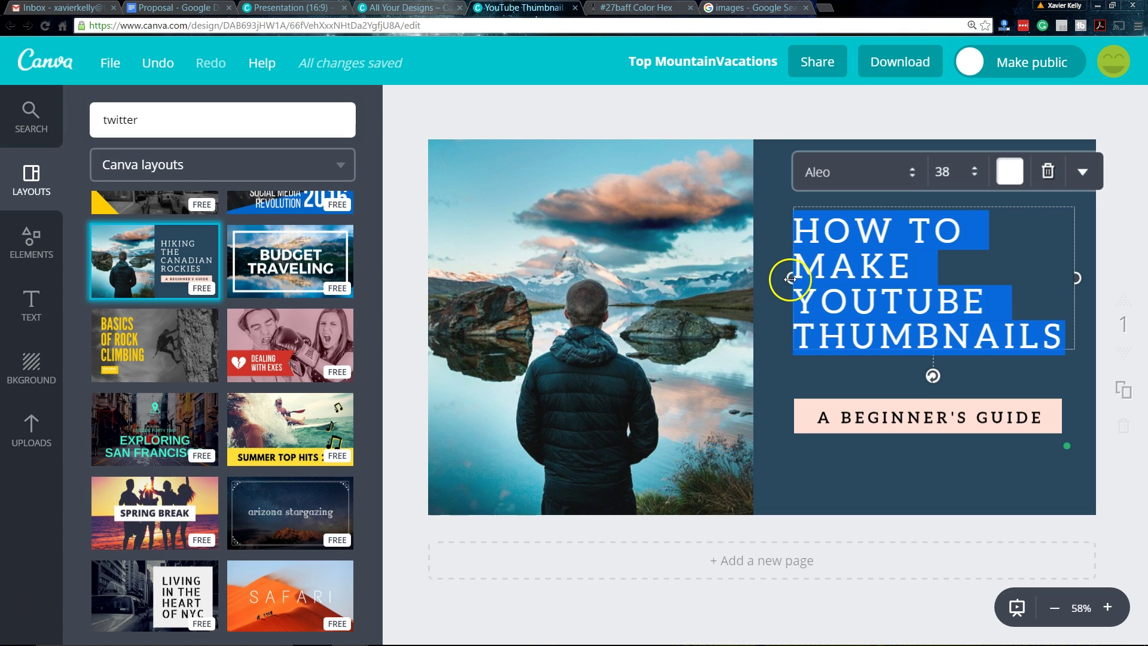
pyautogui.moveTo(790, 279); pyautogui.dragTo(775, 278)
pyautogui.click(1073, 276)
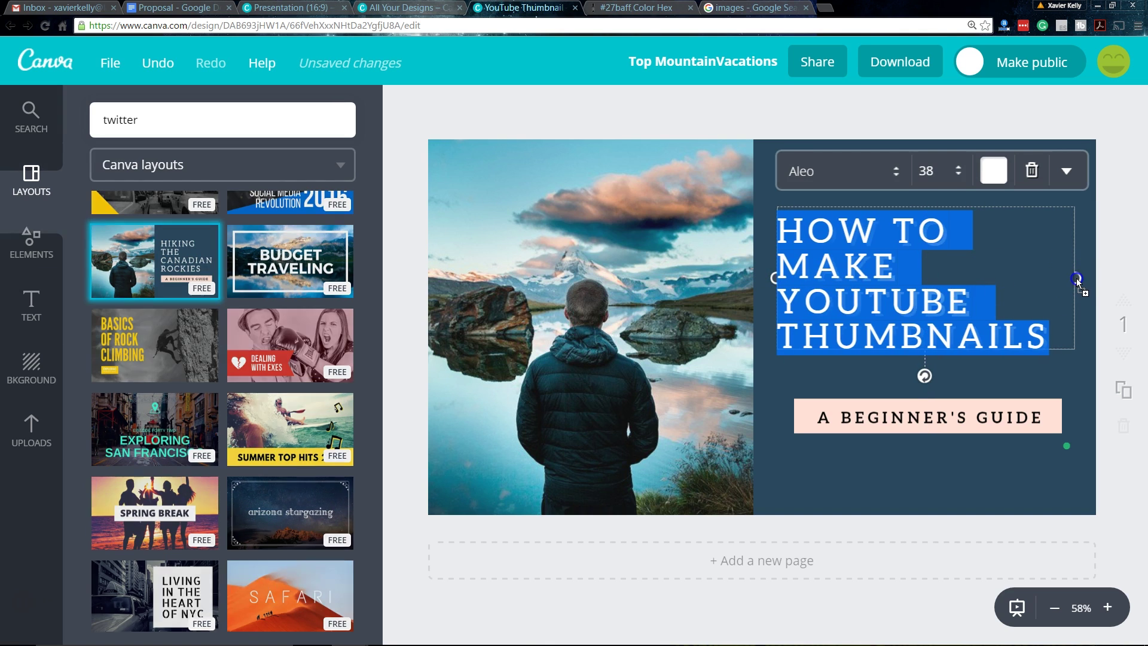
pyautogui.moveTo(1075, 277); pyautogui.dragTo(1080, 278)
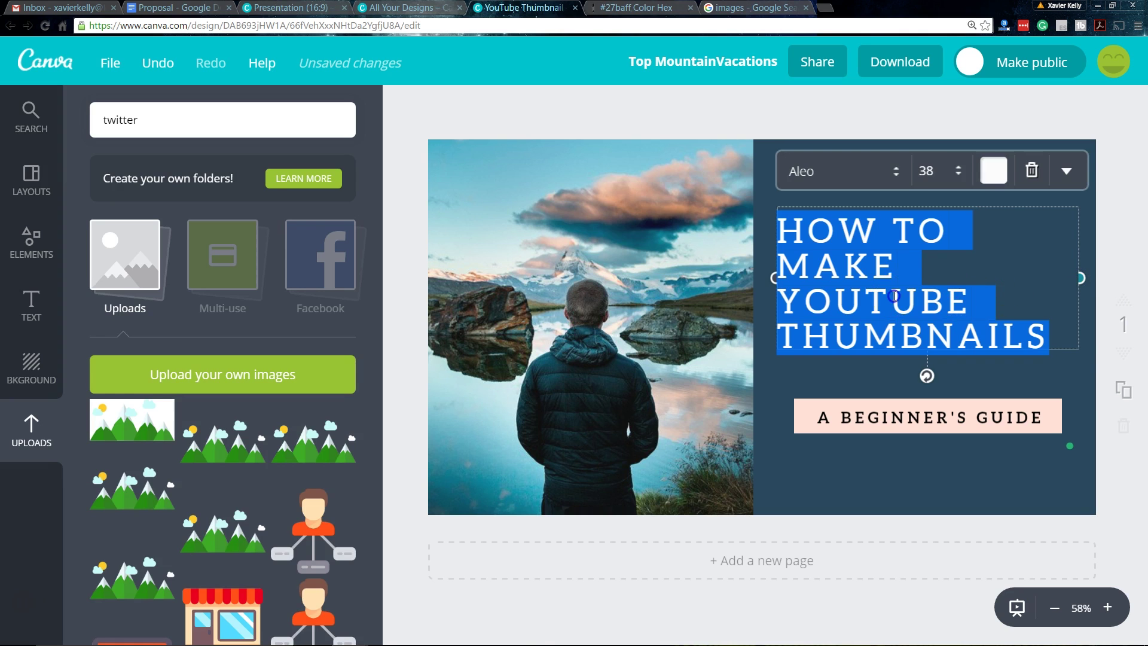
pyautogui.doubleClick(895, 296)
pyautogui.click(895, 296)
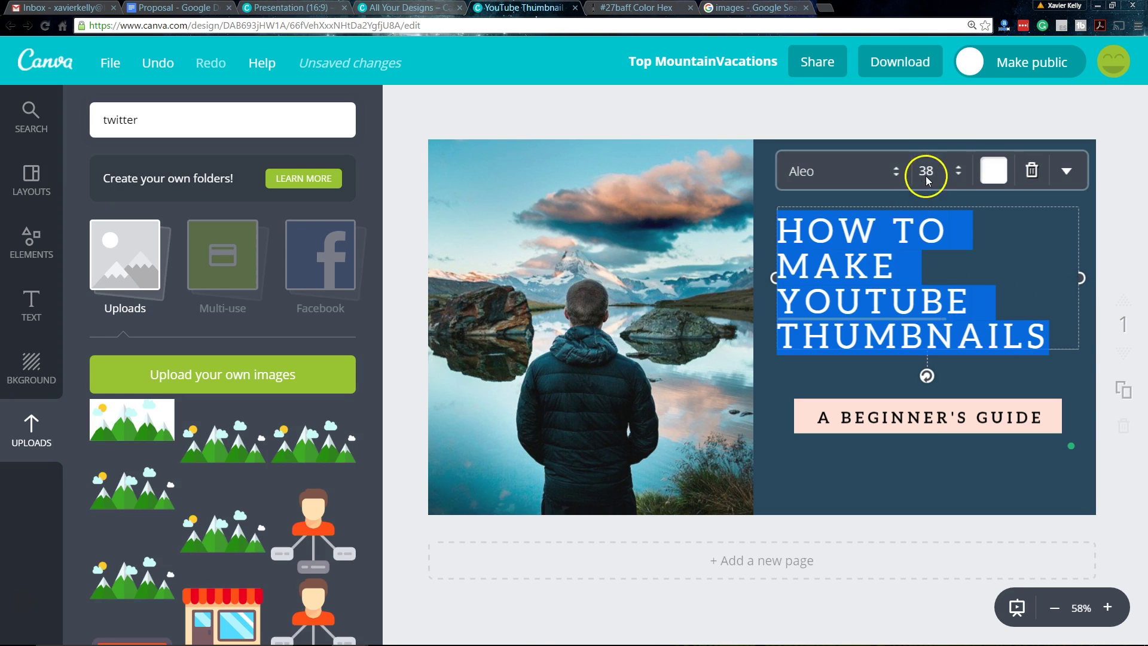
# Change the heading font to Cooper Hewitt.
pyautogui.click(873, 177)
pyautogui.scroll(-4, 836, 285)
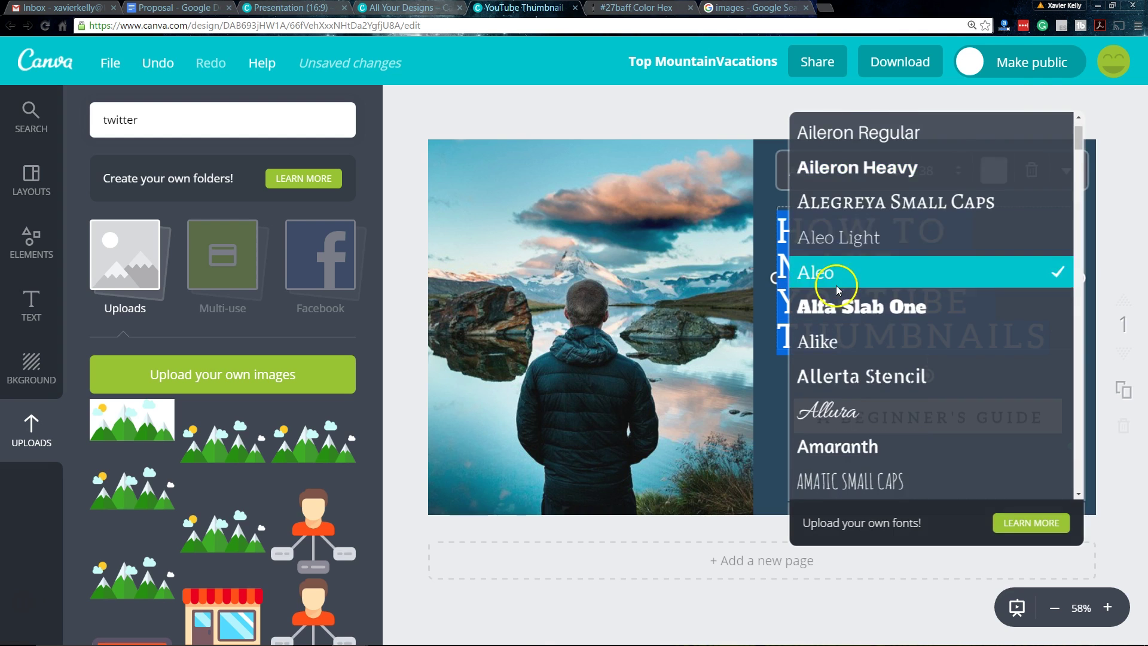
pyautogui.scroll(-10, 837, 293)
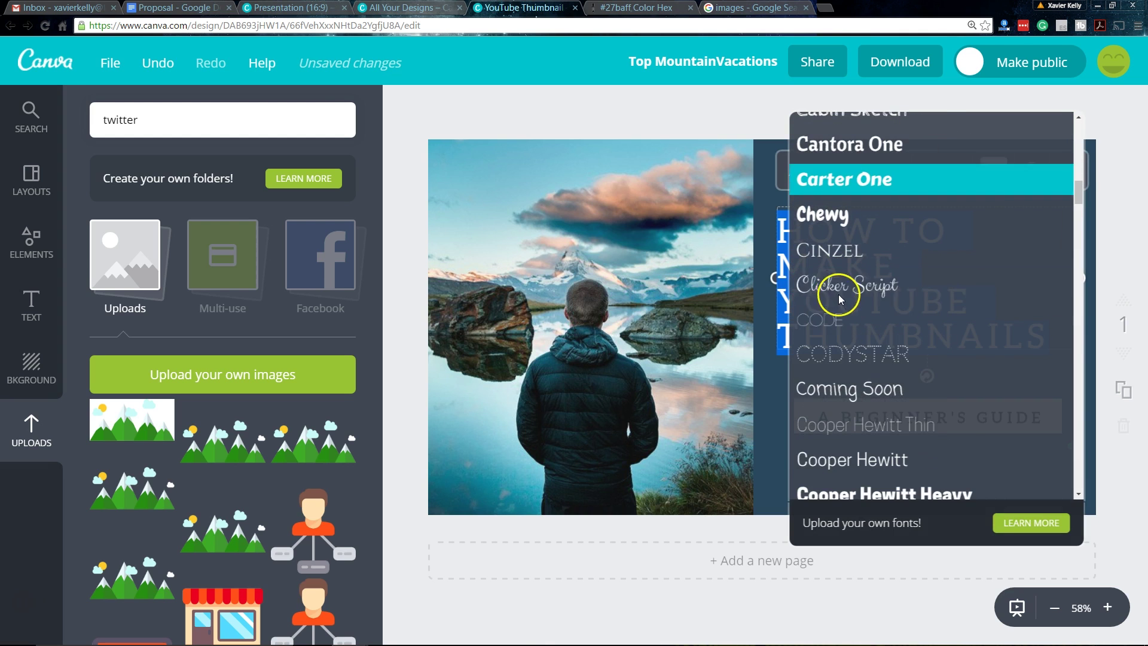
pyautogui.scroll(-1, 872, 340)
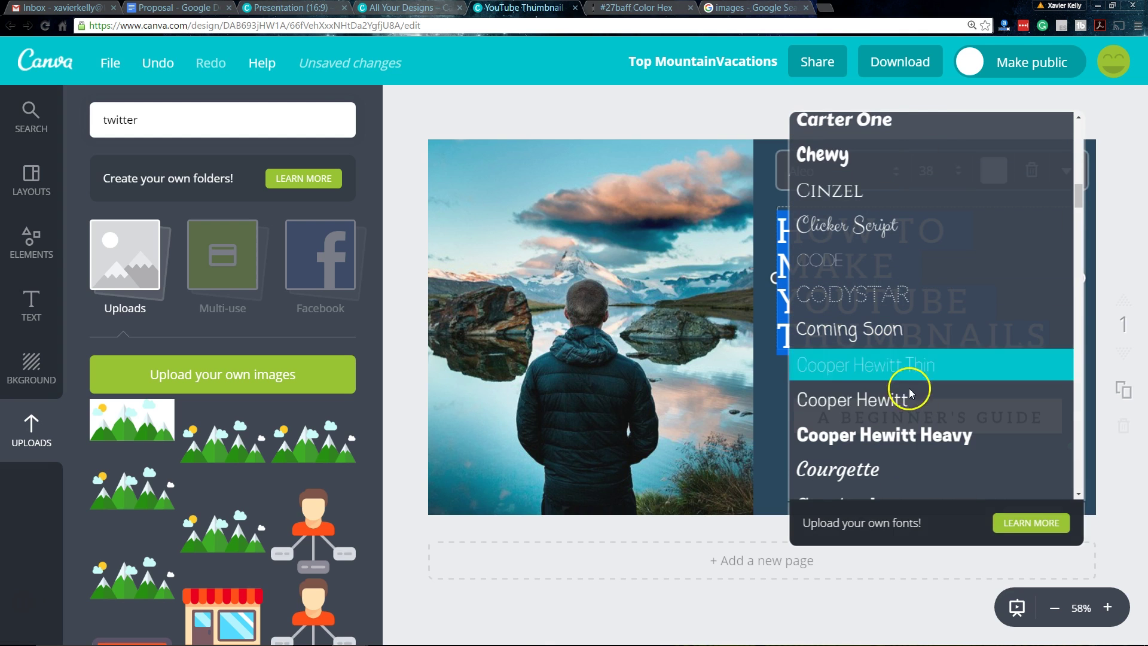
pyautogui.click(863, 408)
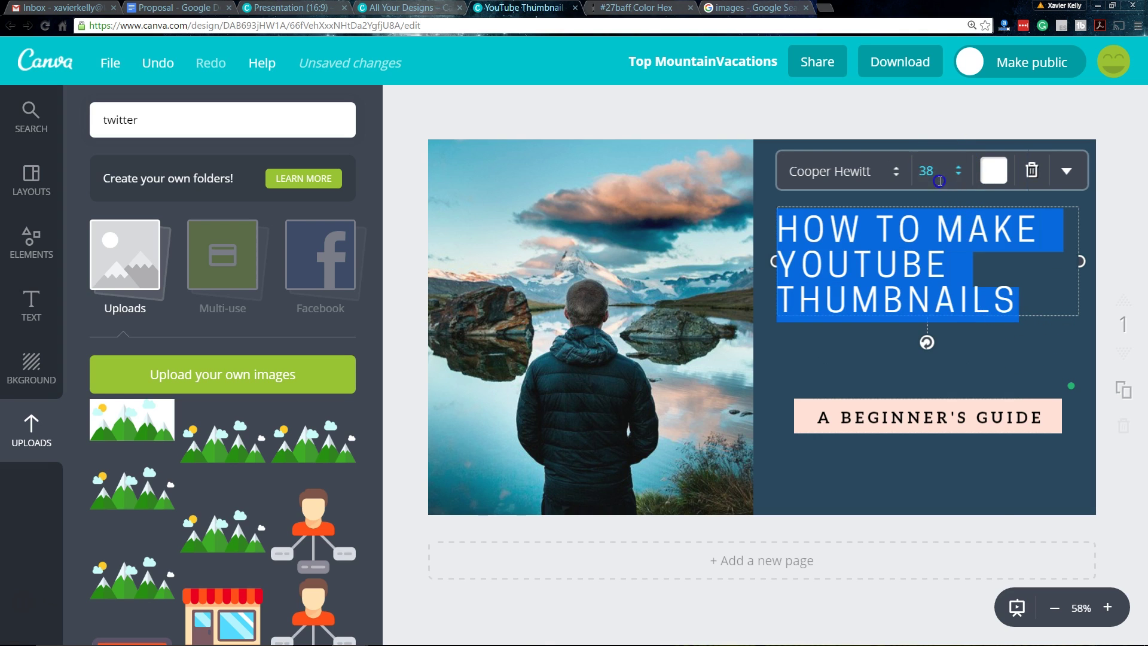
# Set the heading font size to 42.
pyautogui.click(939, 181)
pyautogui.scroll(-2, 978, 451)
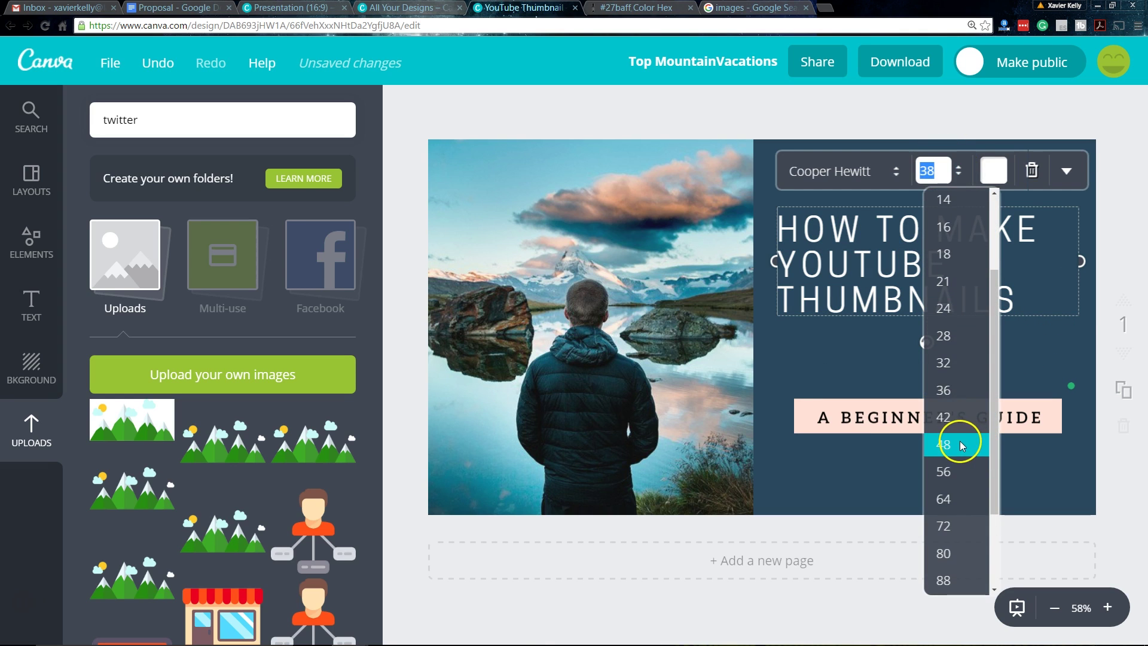
pyautogui.click(948, 409)
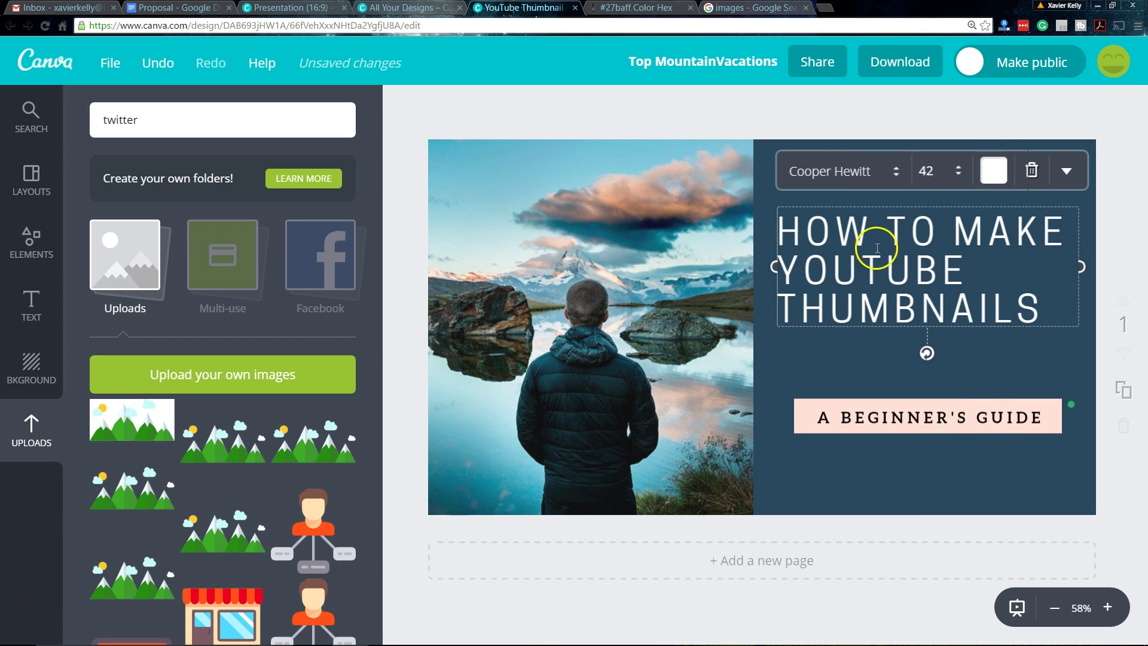
pyautogui.click(907, 418)
pyautogui.click(909, 417)
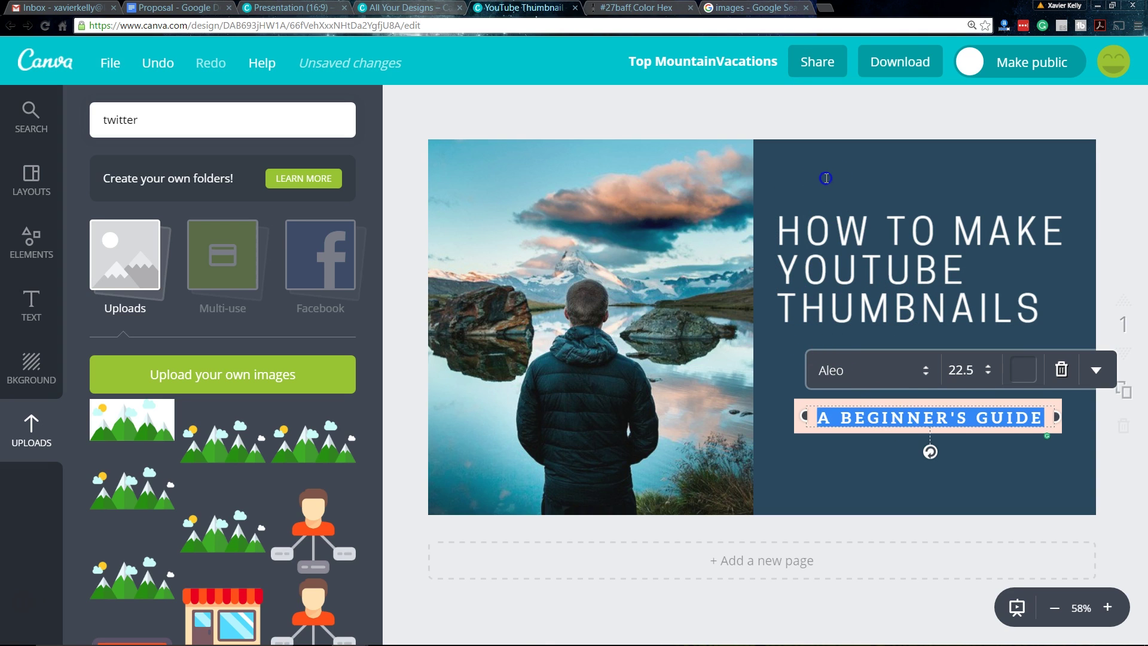
# Recolour the subtitle's pink box to orange.
pyautogui.click(845, 148)
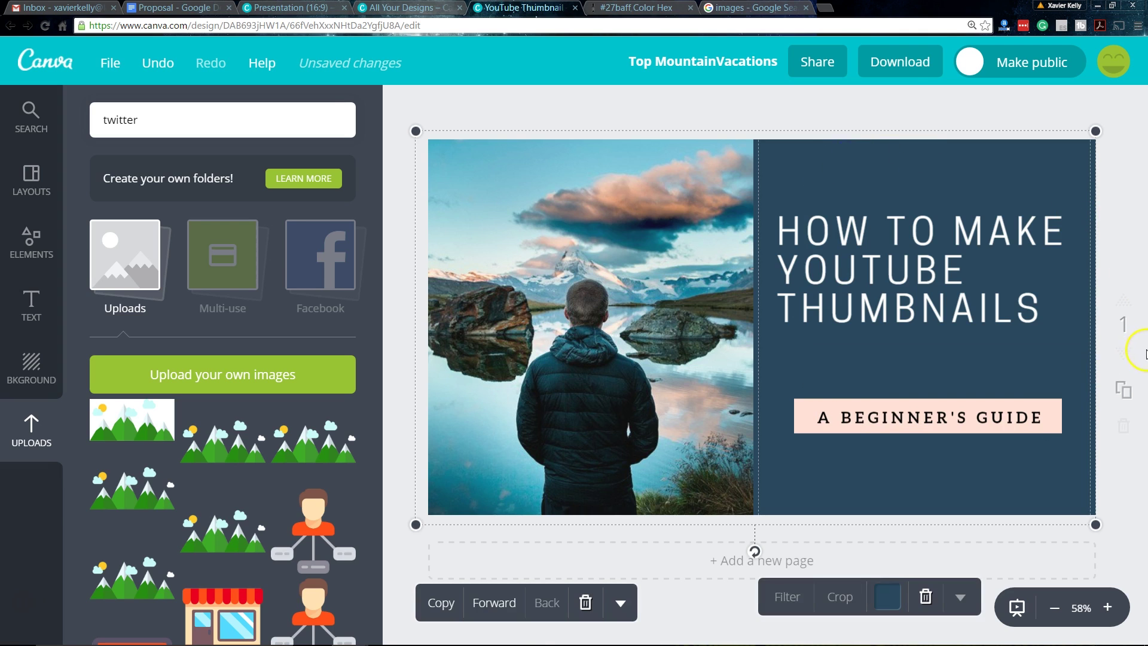
pyautogui.click(868, 405)
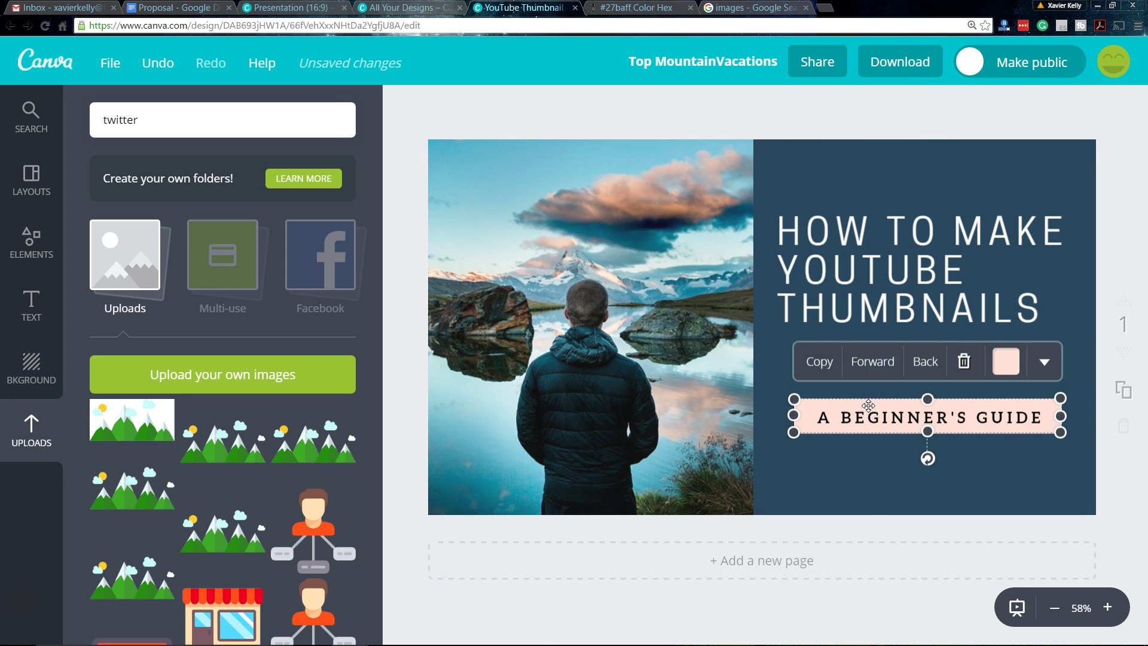
pyautogui.click(1004, 366)
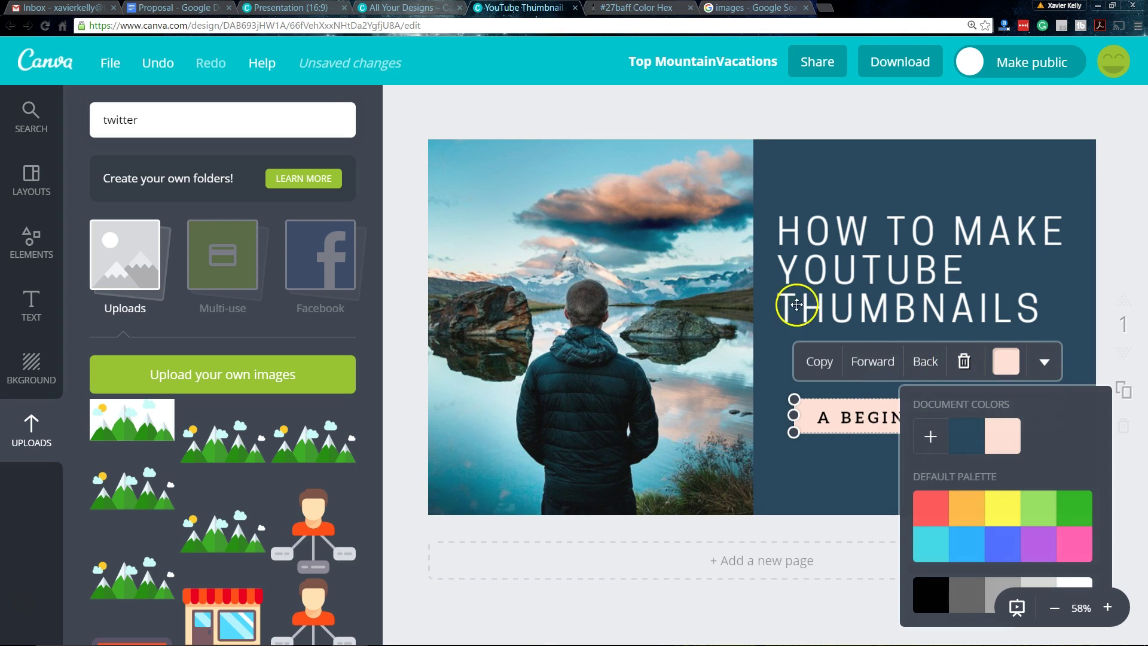
pyautogui.click(966, 510)
pyautogui.click(804, 475)
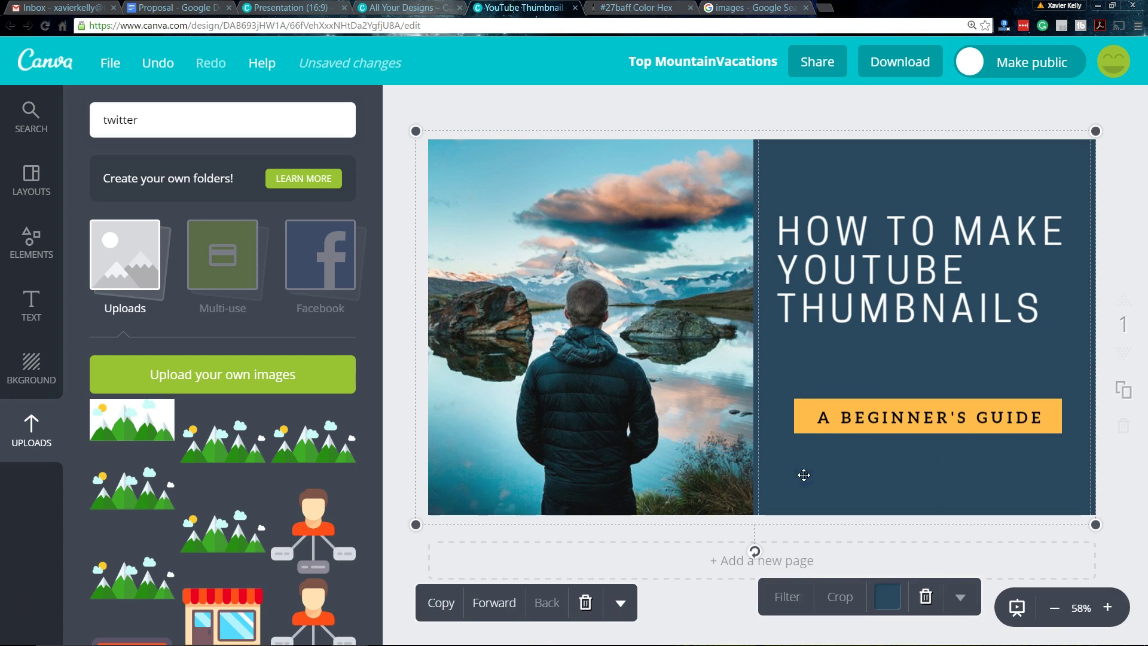
# Make the A BEGINNER'S GUIDE text white (ffffff) with a custom colour.
pyautogui.click(860, 424)
pyautogui.doubleClick(859, 423)
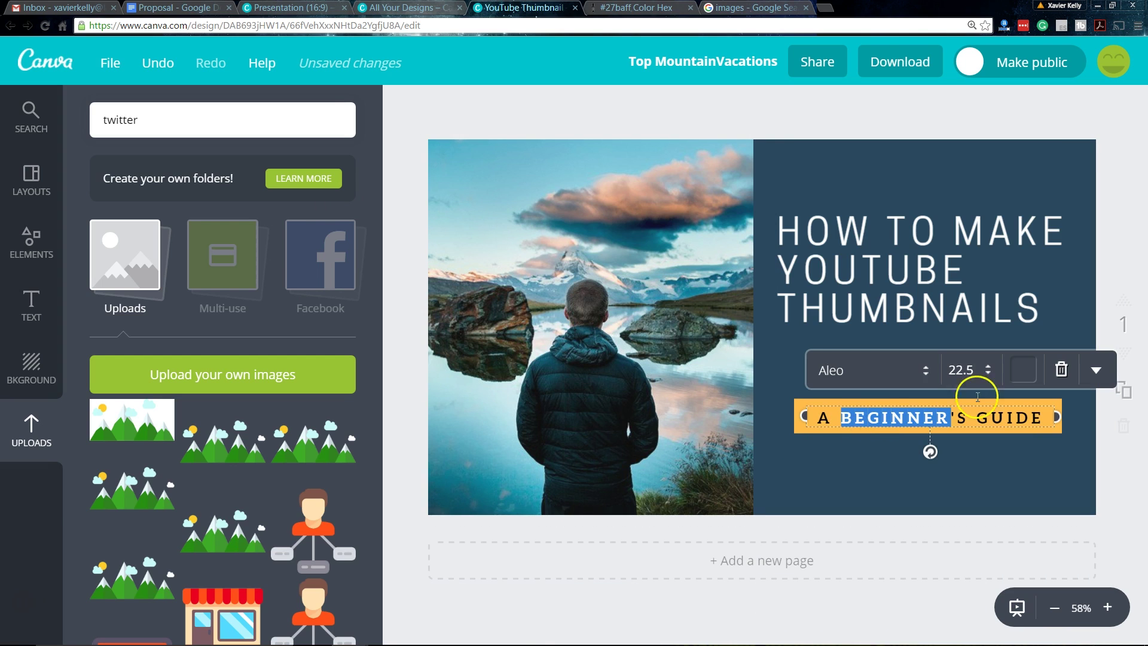
pyautogui.tripleClick(820, 419)
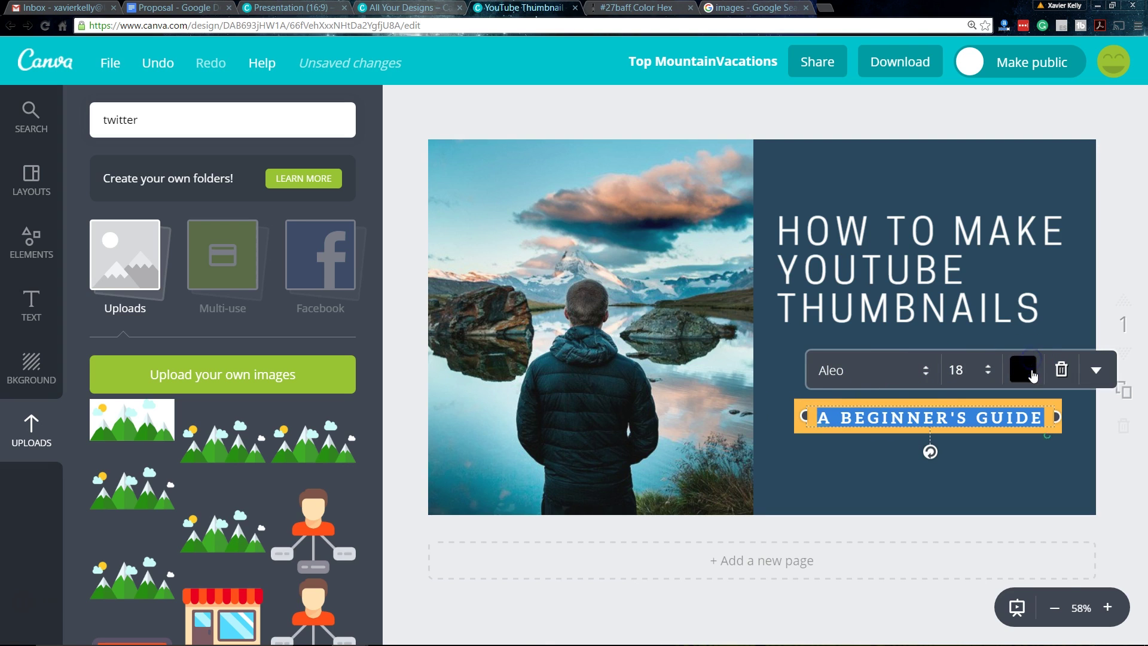
pyautogui.click(1033, 375)
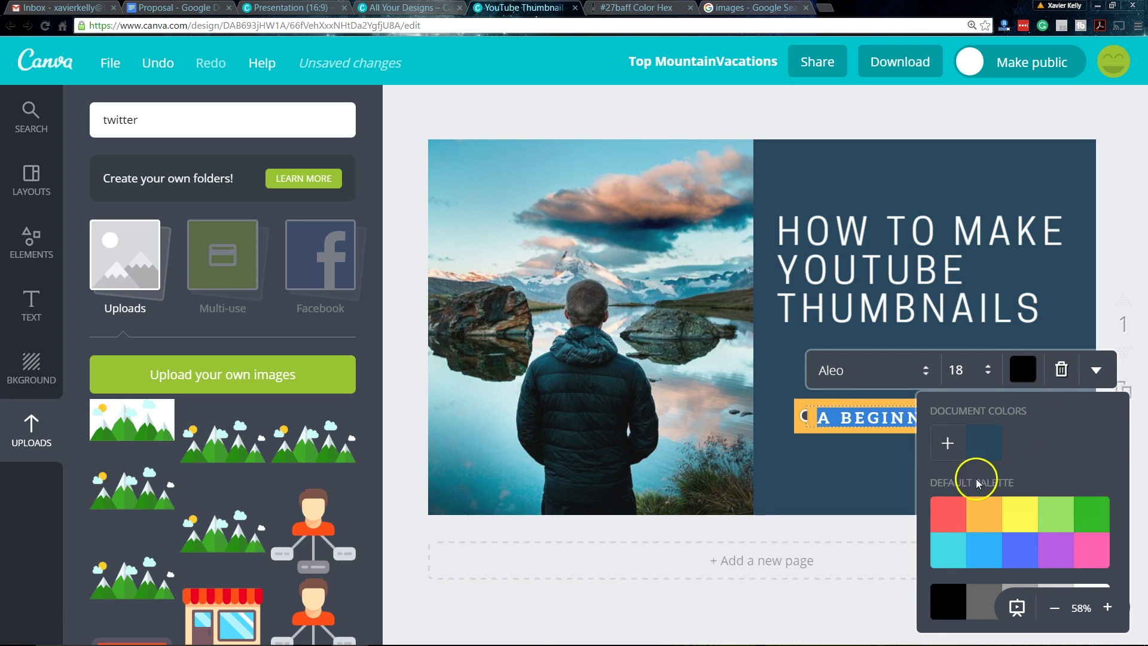
pyautogui.click(943, 443)
pyautogui.click(1100, 407)
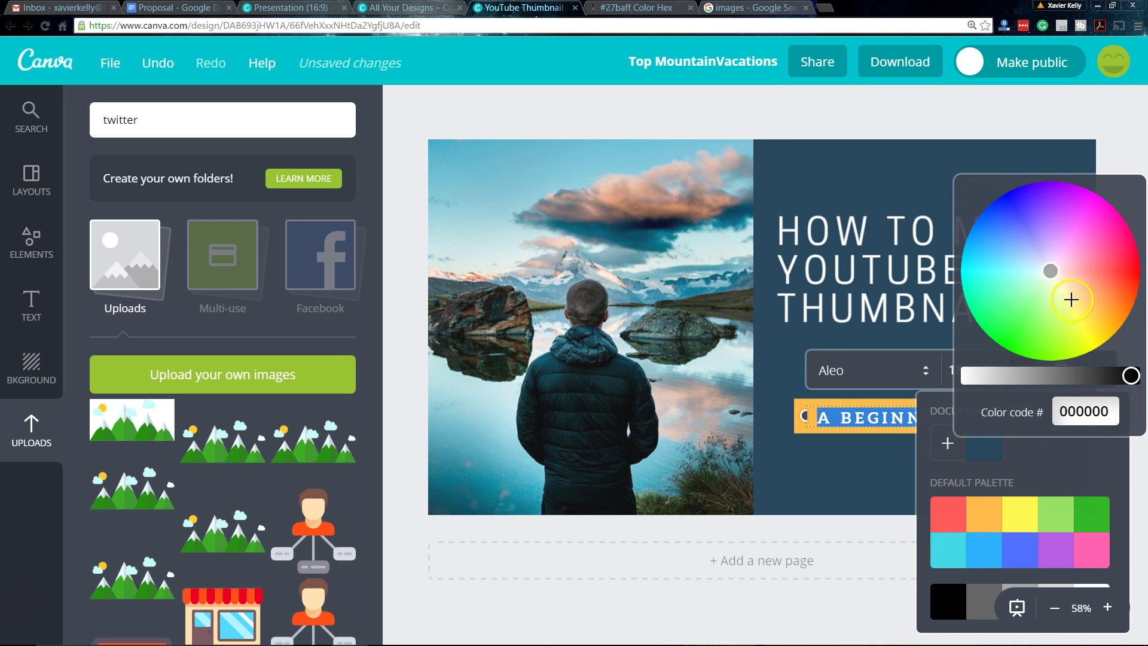
pyautogui.moveTo(1132, 376); pyautogui.dragTo(897, 388)
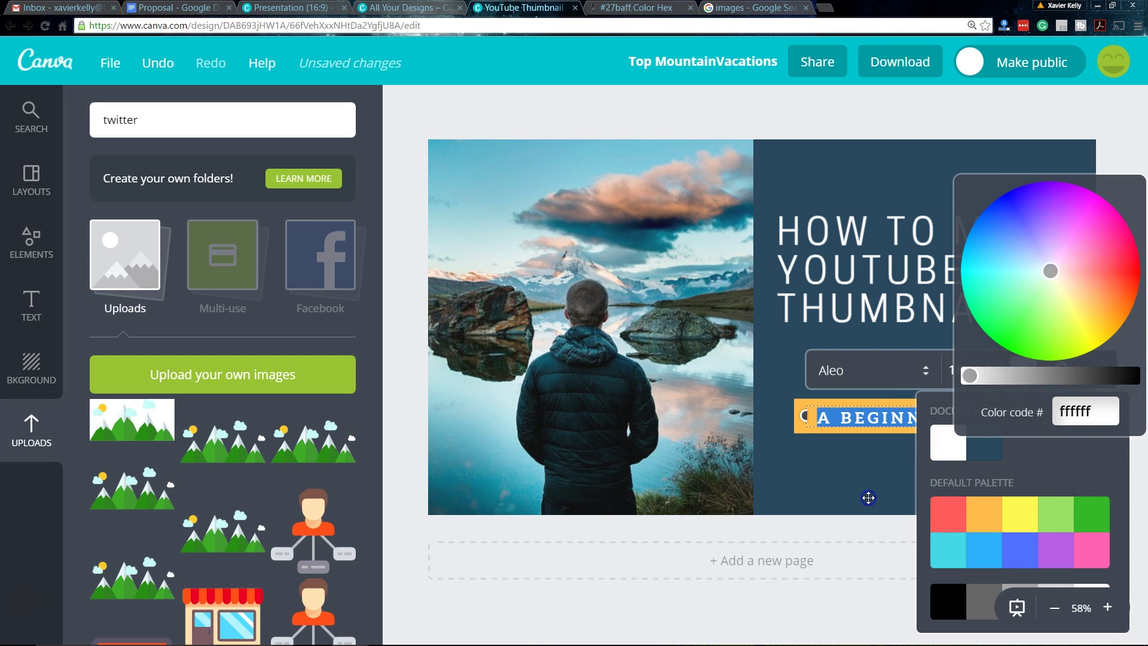
pyautogui.click(839, 475)
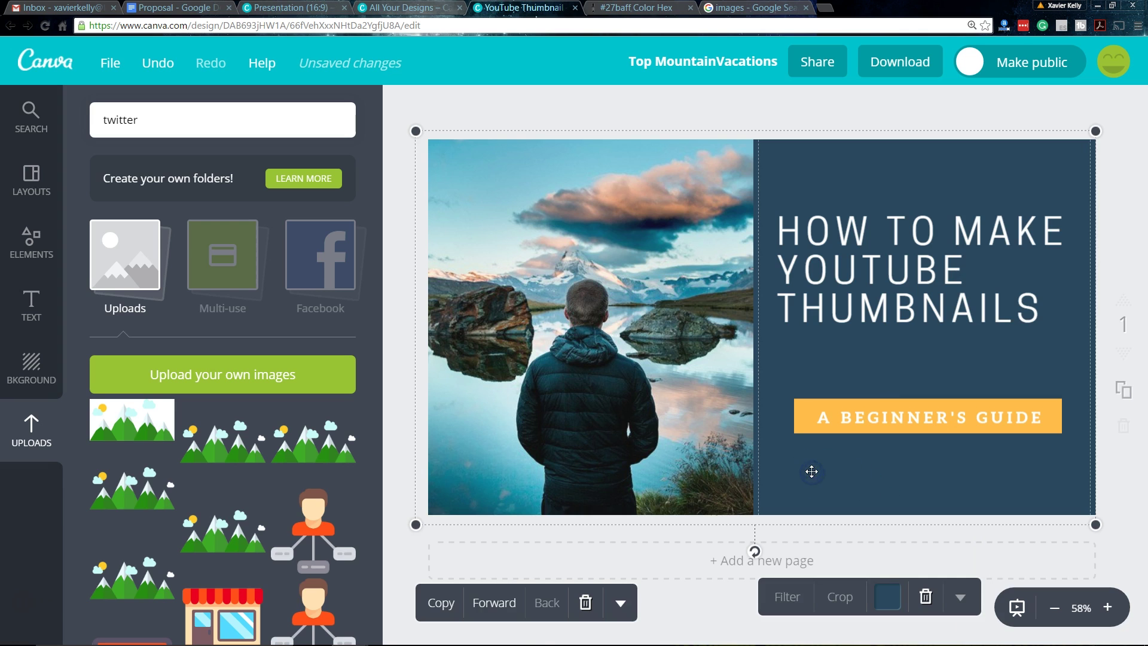
pyautogui.moveTo(811, 472)
pyautogui.mouseDown()
pyautogui.moveTo(820, 461)
pyautogui.moveTo(916, 511)
pyautogui.mouseUp()
pyautogui.click(900, 65)
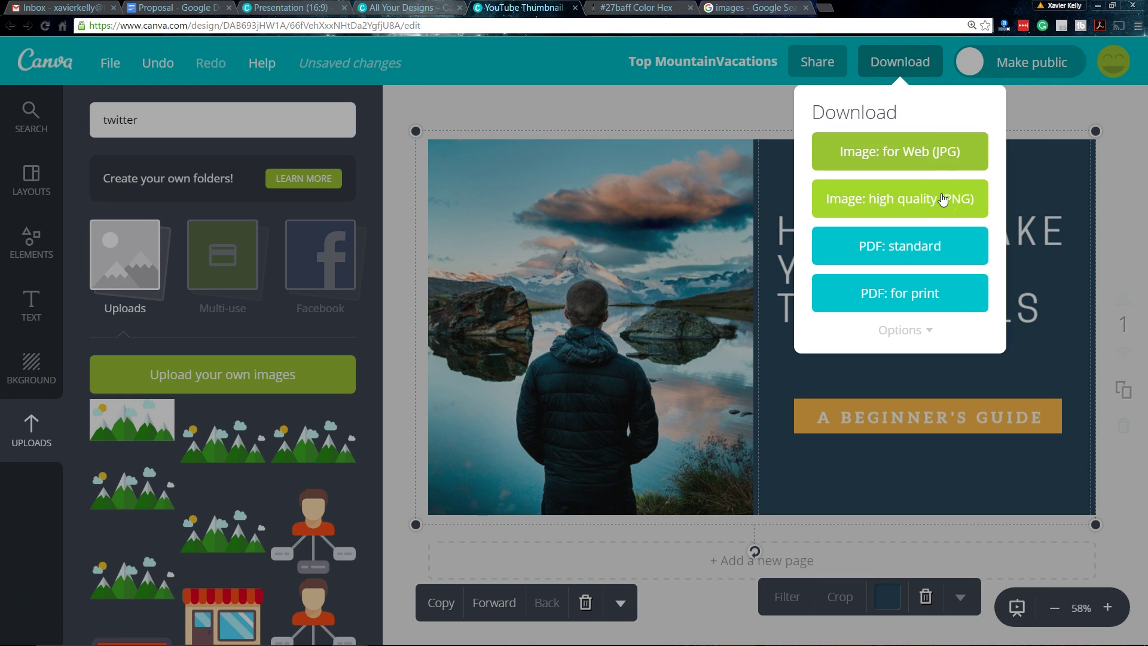
# Download the thumbnail as a high-quality PNG, toggling Make public on and back off.
pyautogui.click(1029, 84)
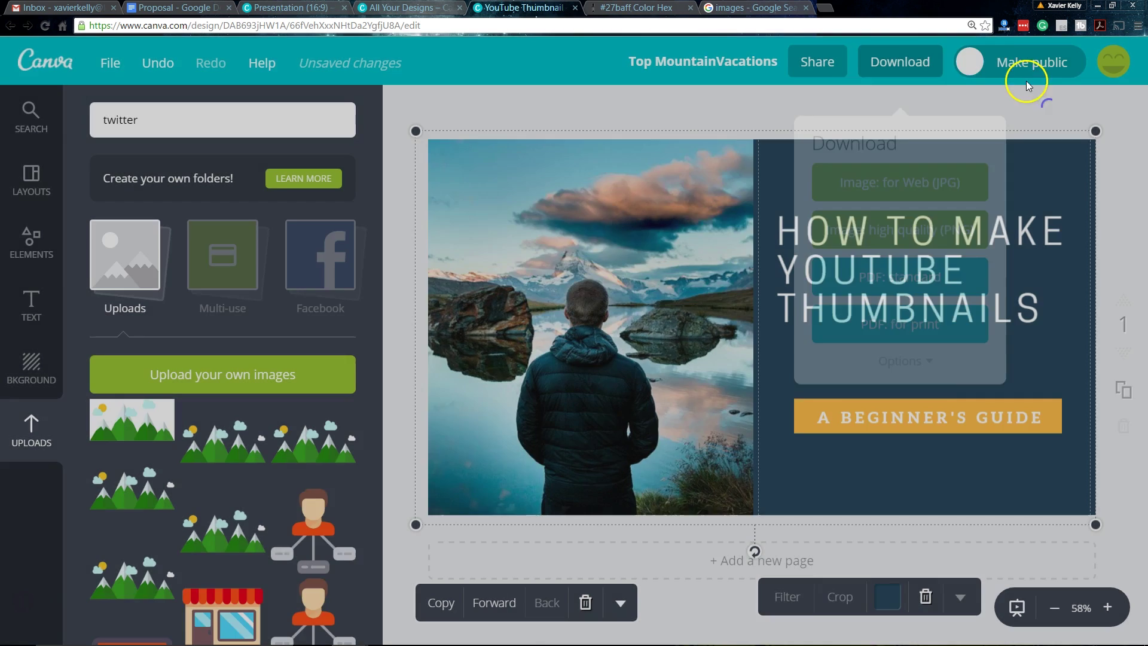
pyautogui.click(972, 67)
pyautogui.click(1058, 62)
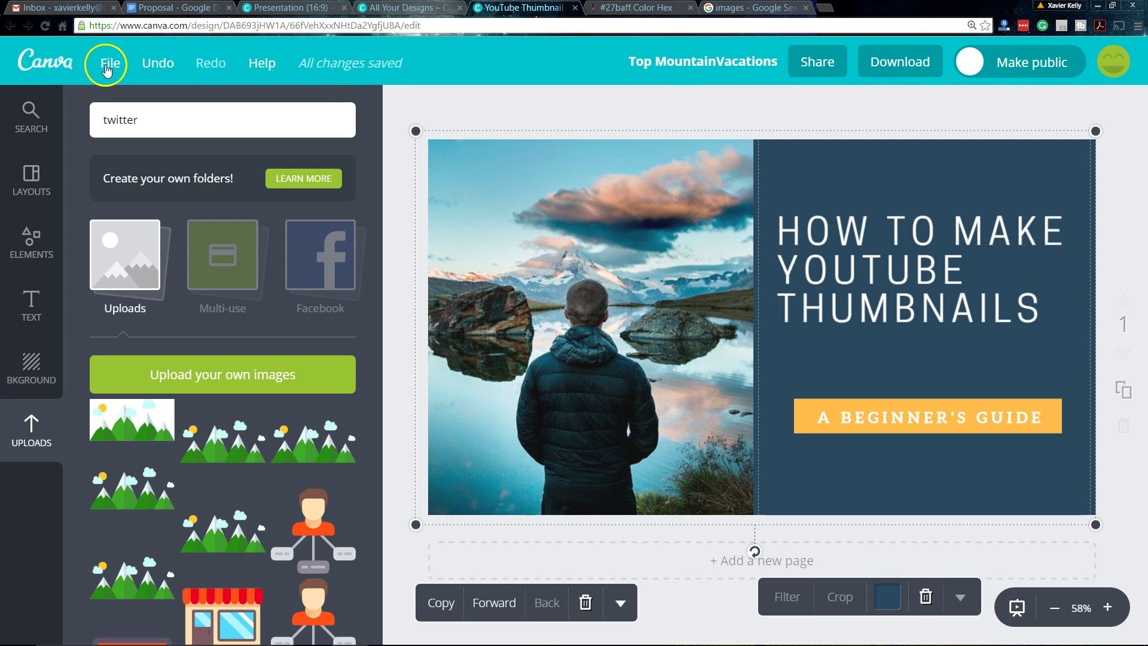
# Look through the File, account and Share menus, closing each one.
pyautogui.click(108, 66)
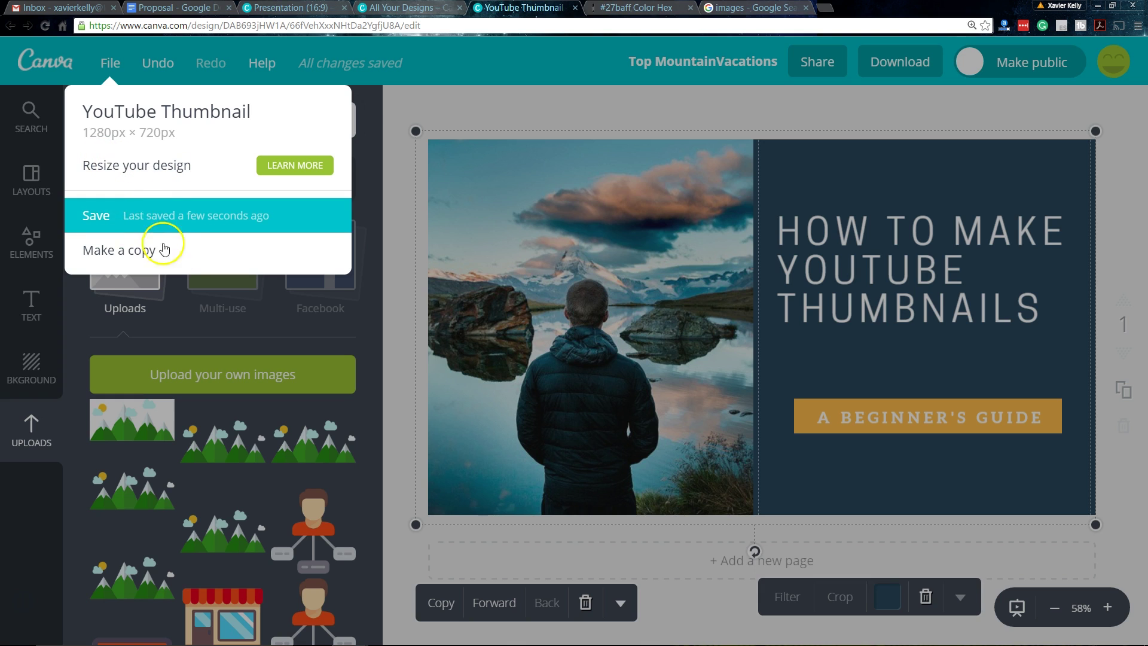
pyautogui.click(210, 41)
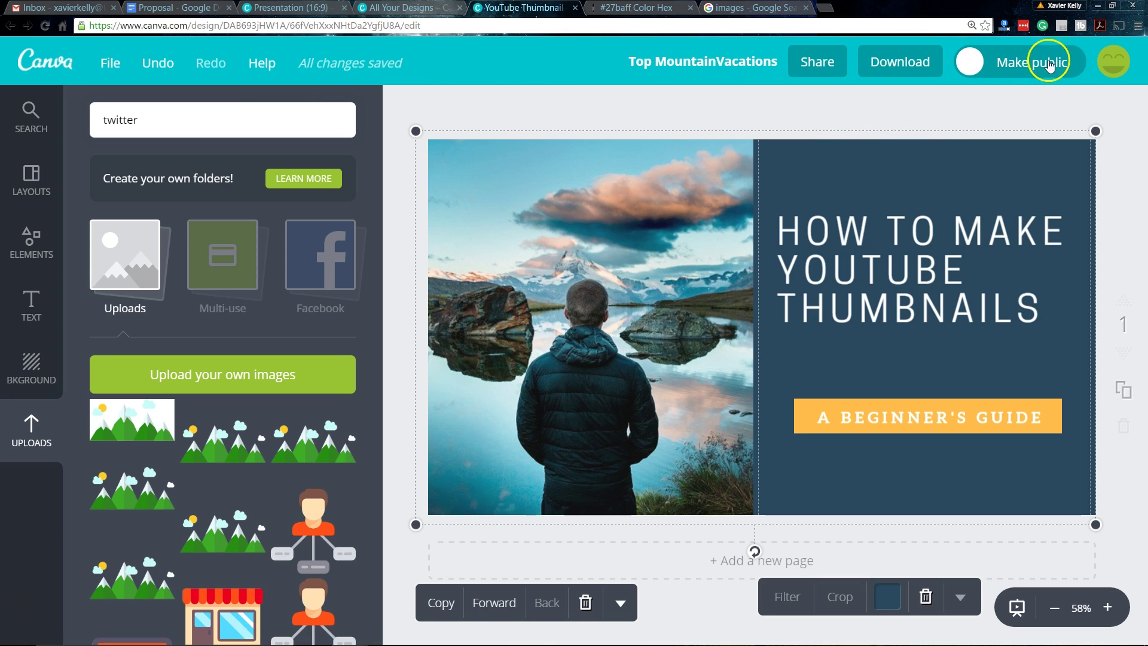
pyautogui.click(1111, 64)
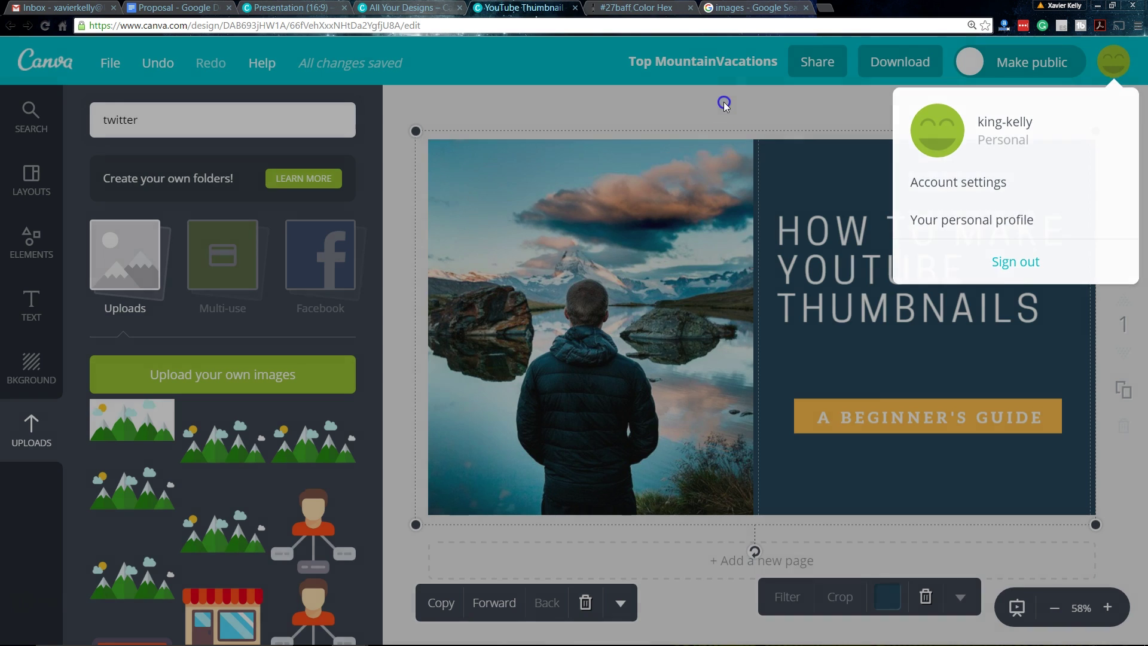
pyautogui.click(724, 104)
pyautogui.click(823, 65)
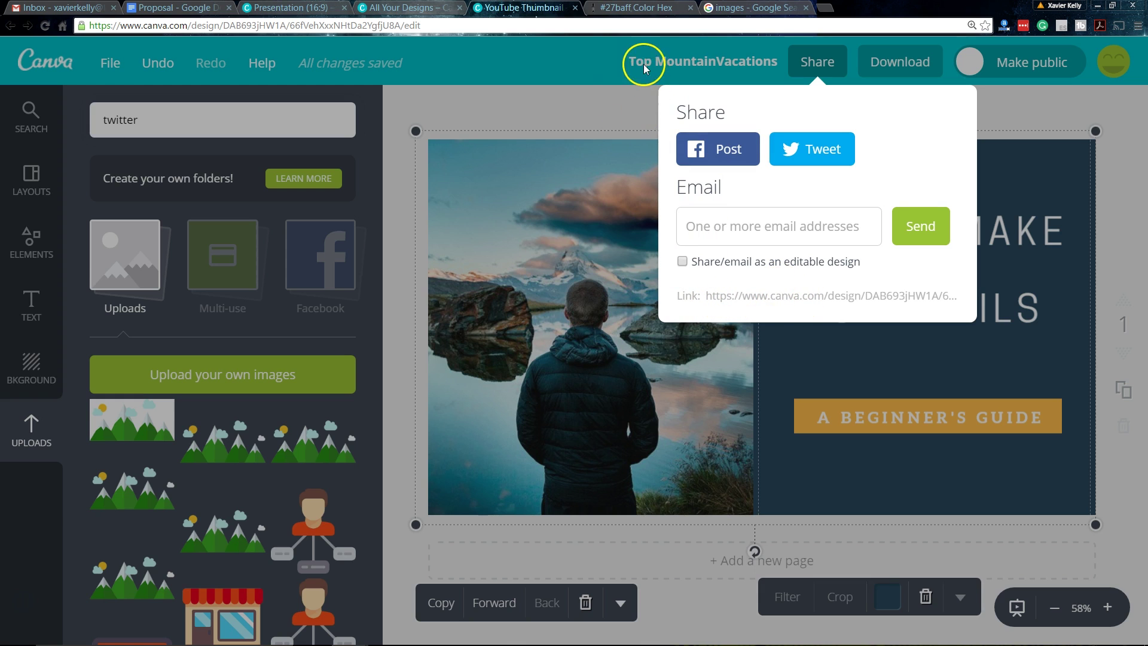
pyautogui.click(630, 67)
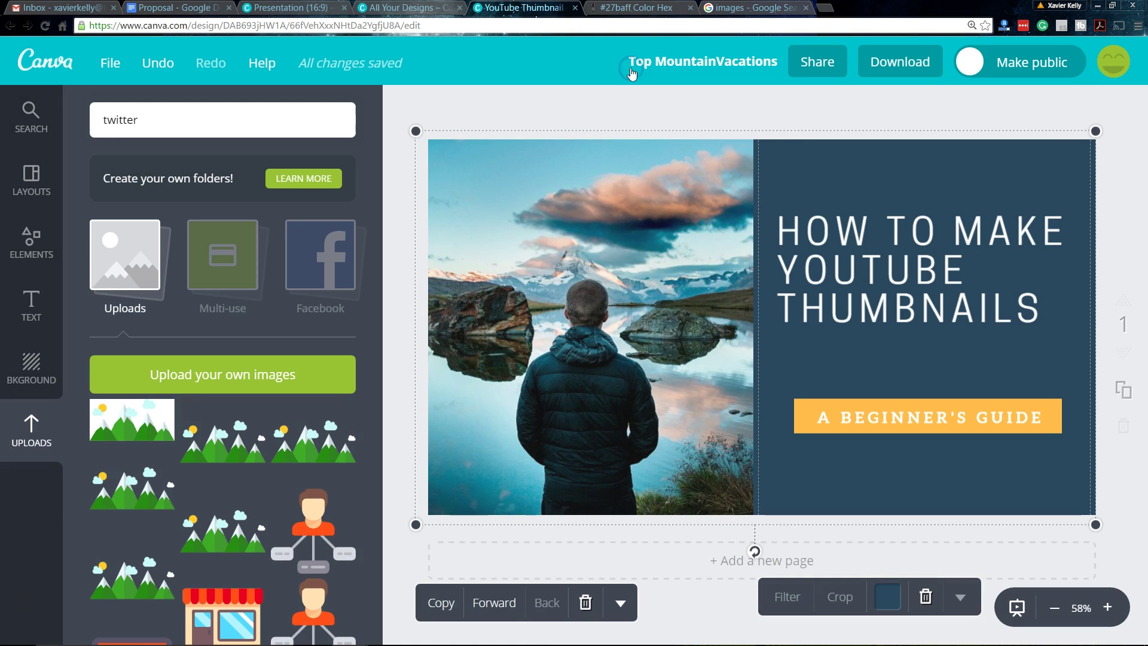
# Set the headline font size to 50 after trying 56.
pyautogui.doubleClick(868, 244)
pyautogui.click(957, 173)
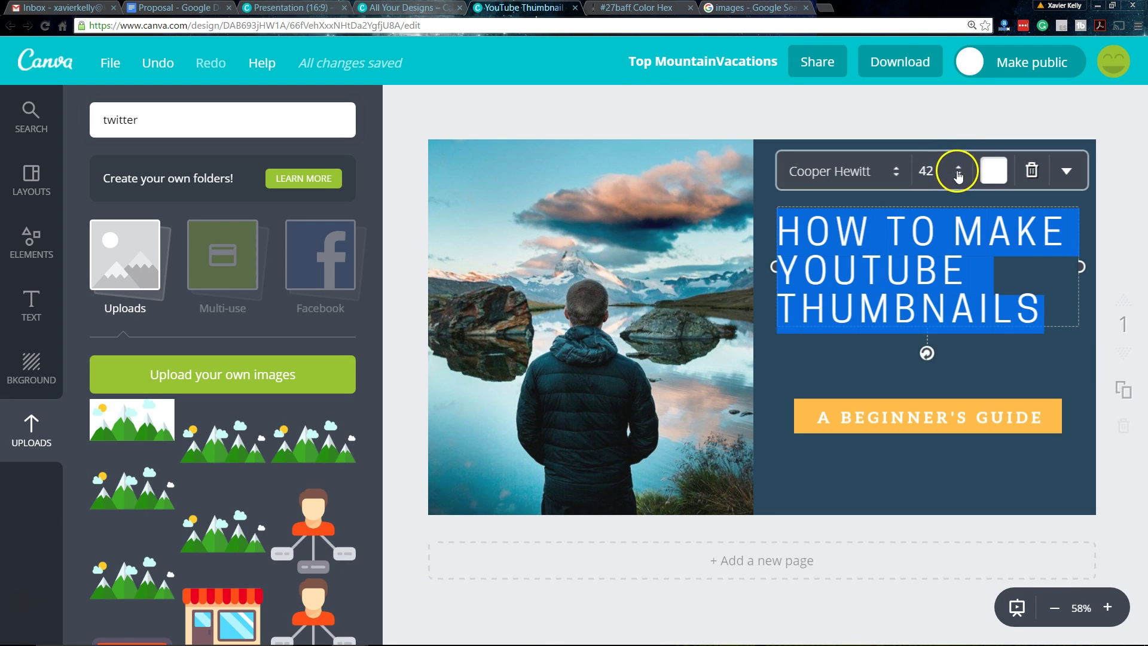
pyautogui.click(932, 171)
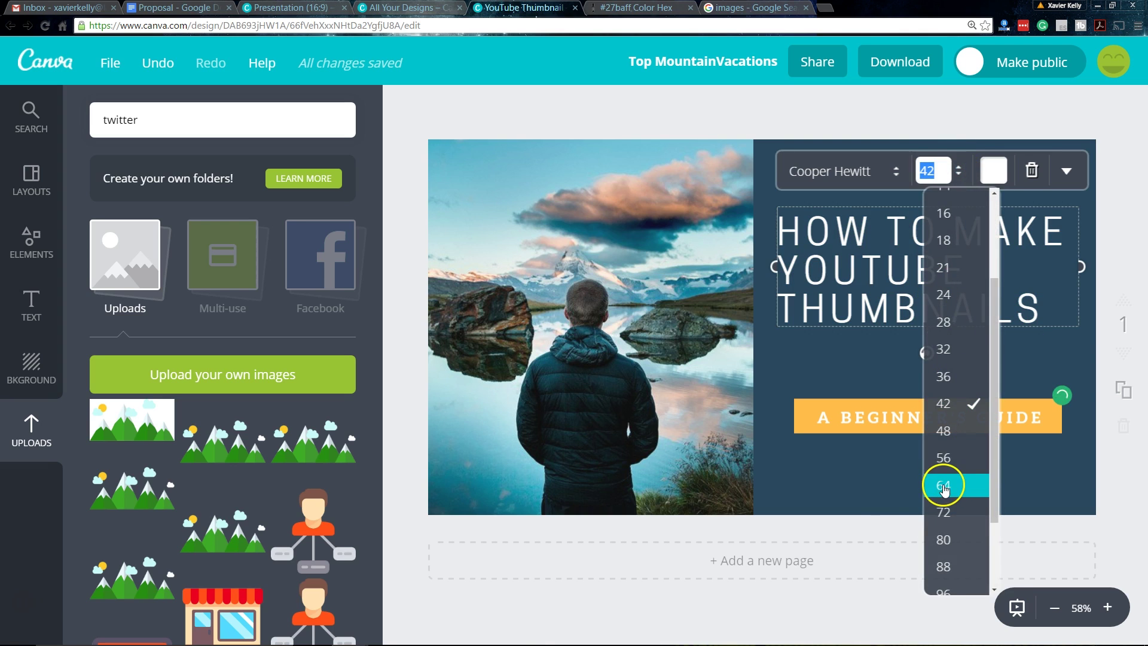
pyautogui.scroll(-2, 945, 483)
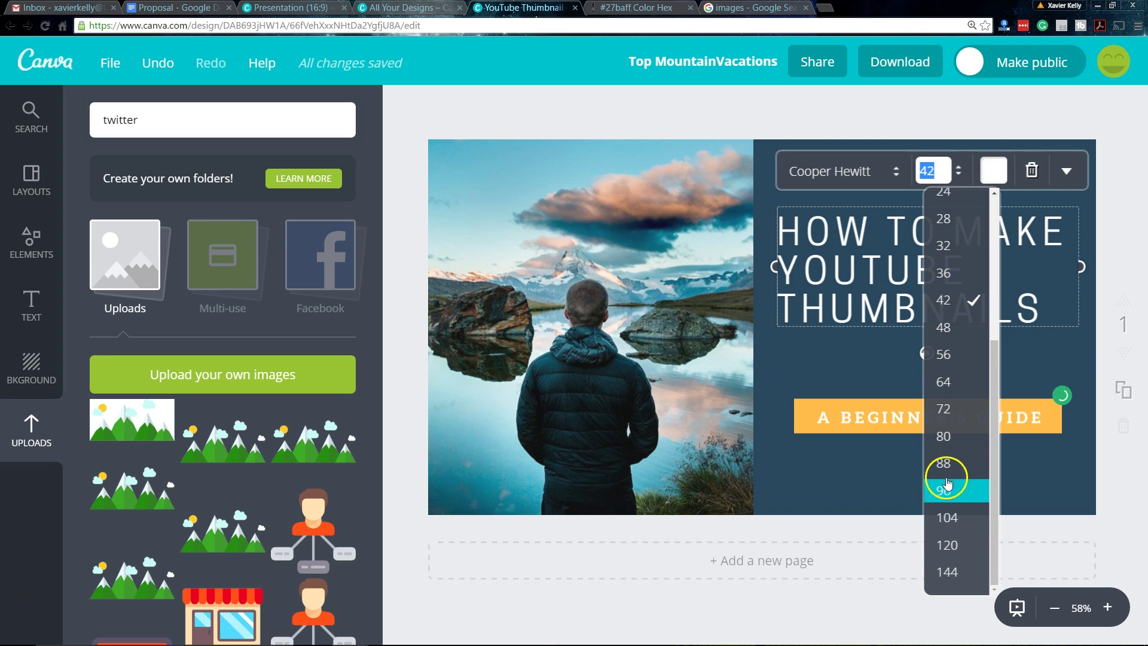
pyautogui.click(946, 354)
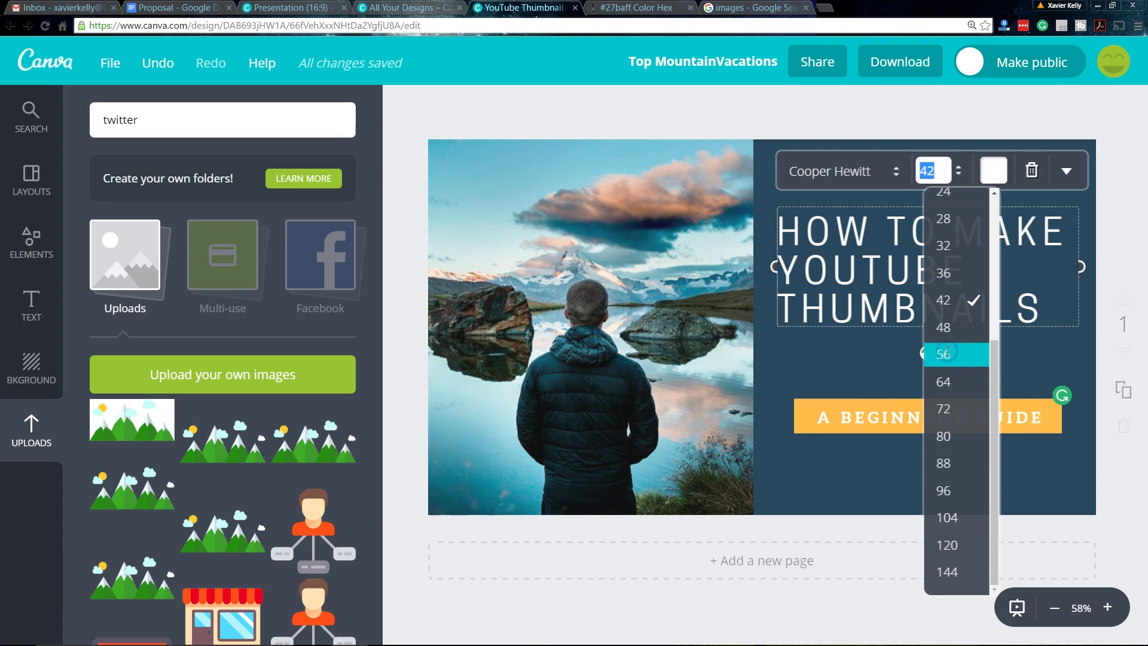
pyautogui.click(927, 171)
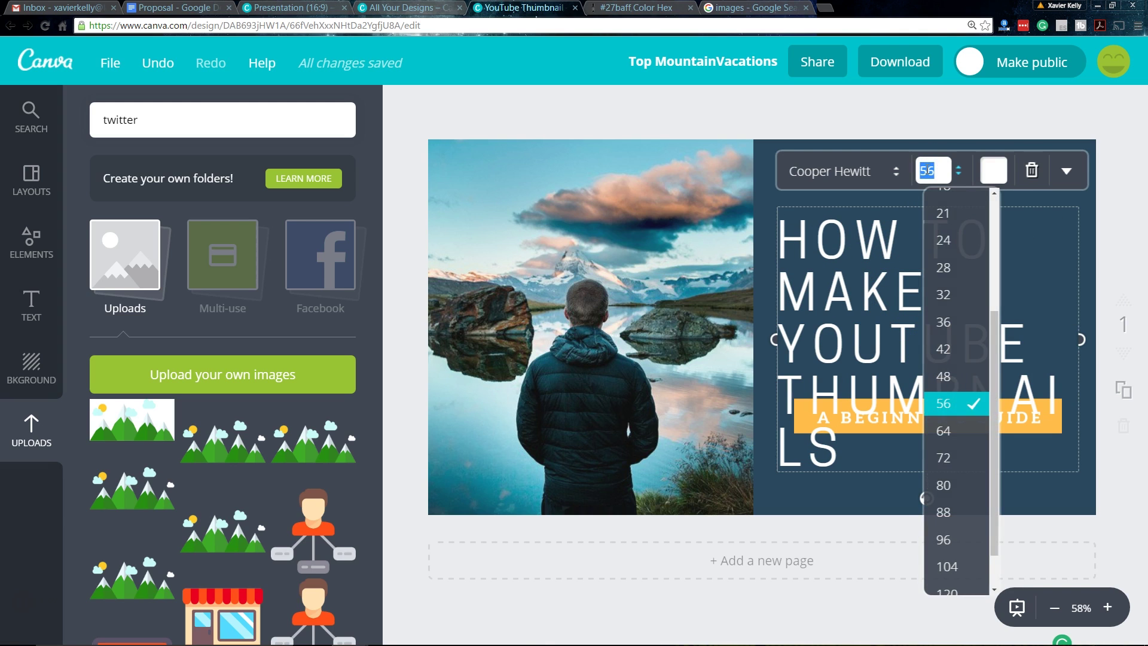
pyautogui.write('50')
pyautogui.press('Return')
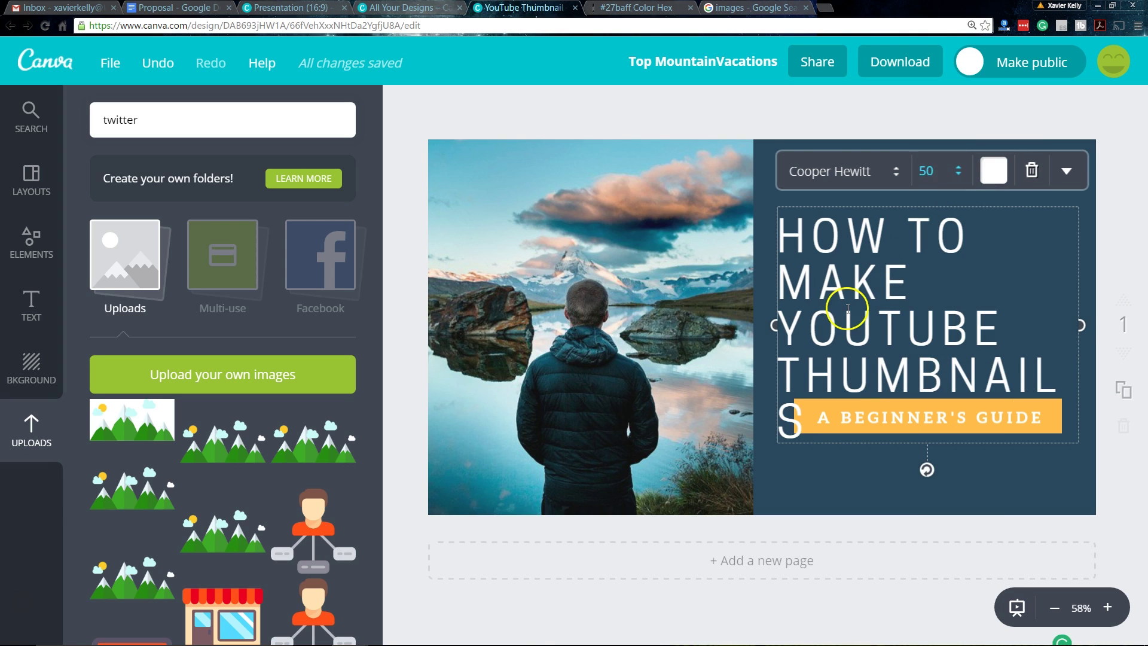
# Widen the headline box to the right so THUMBNAILS fits on one line.
pyautogui.moveTo(843, 334); pyautogui.dragTo(827, 214)
pyautogui.rightClick(827, 214)
pyautogui.click(929, 175)
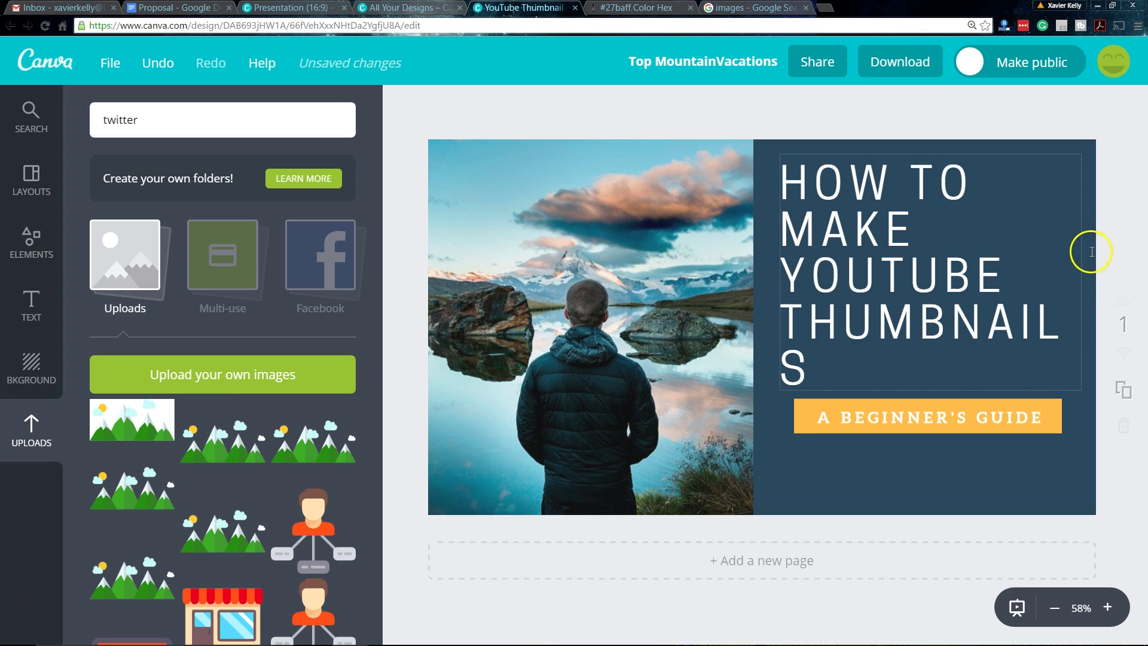
pyautogui.click(1062, 271)
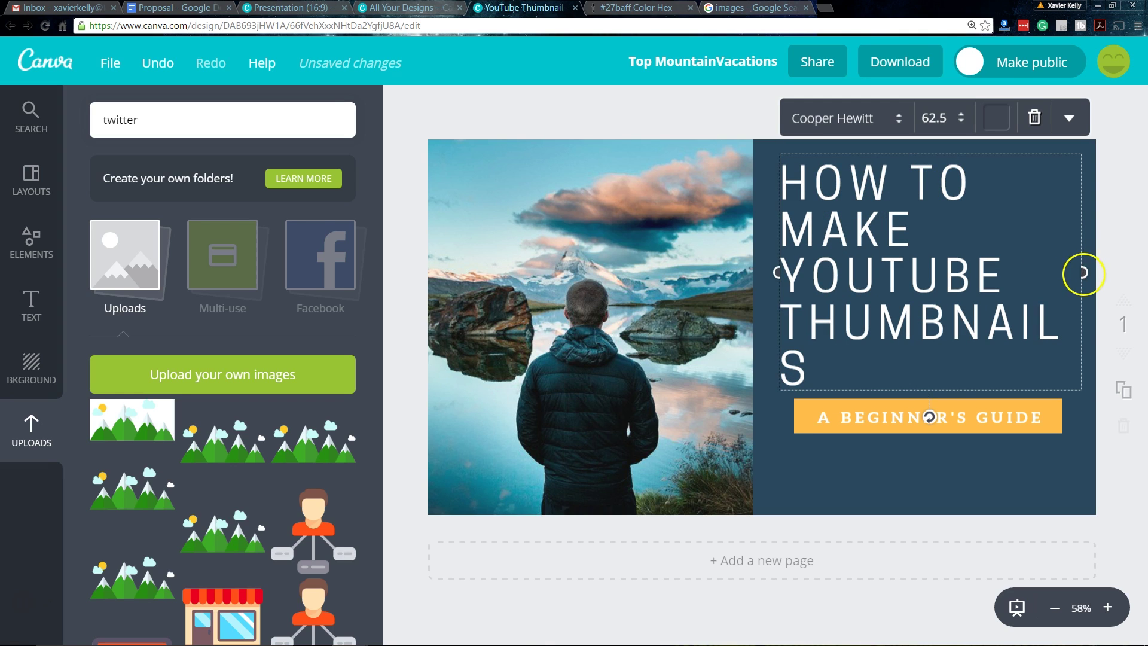
pyautogui.moveTo(1083, 273); pyautogui.dragTo(1100, 273)
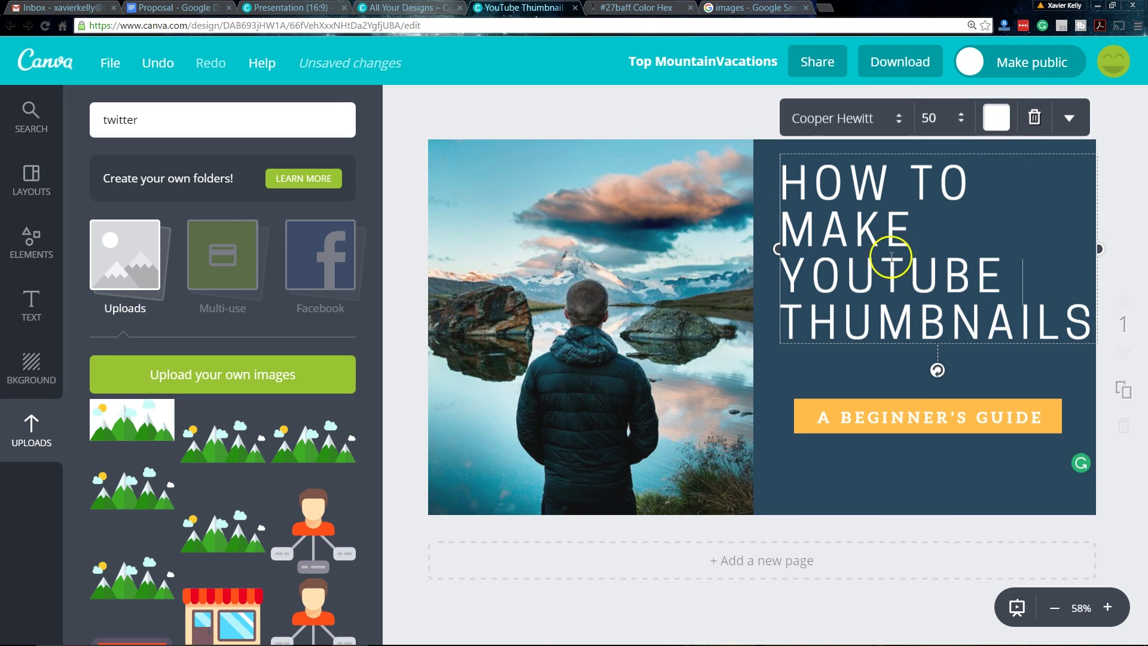
# Centre-align the headline text.
pyautogui.tripleClick(875, 241)
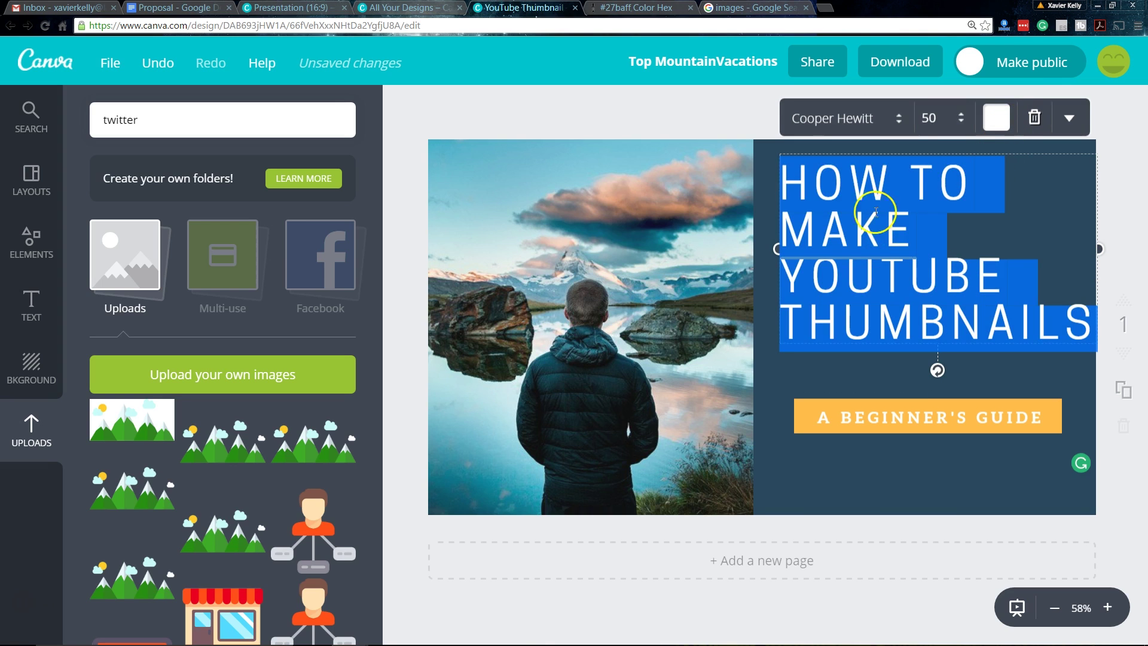
pyautogui.click(1074, 118)
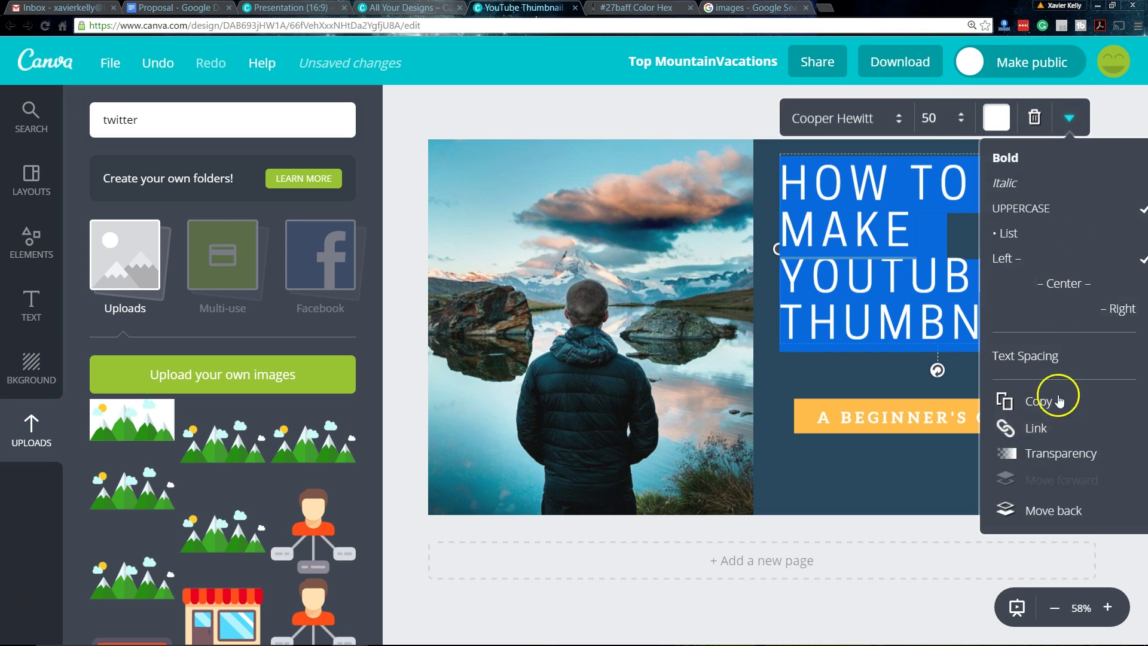
pyautogui.click(1064, 284)
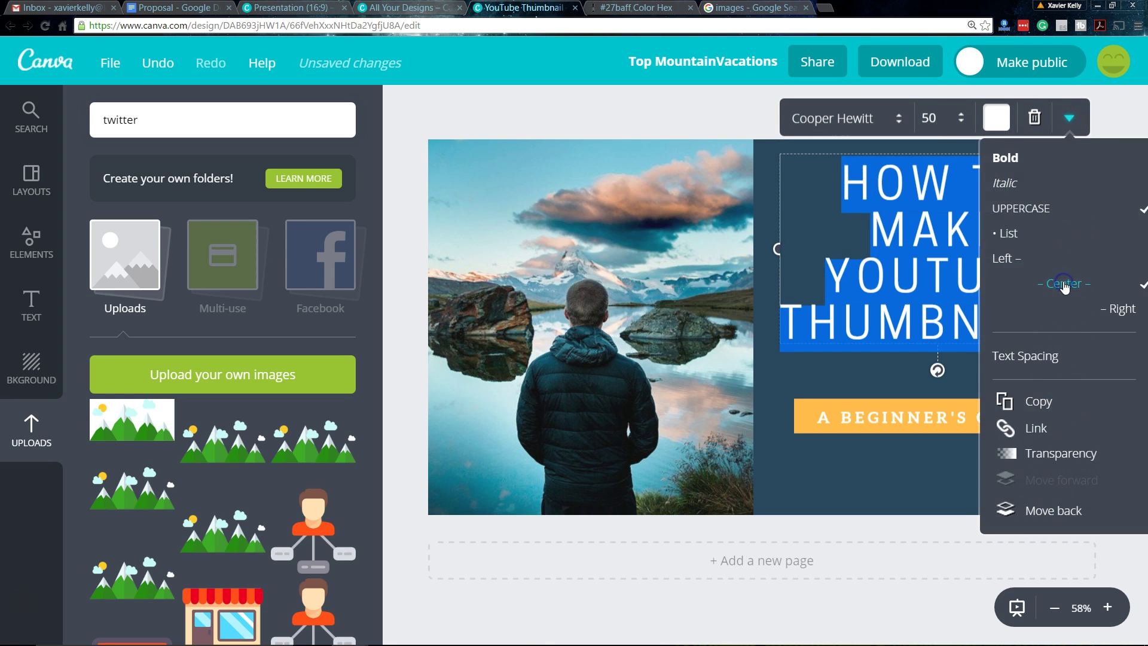
pyautogui.click(708, 106)
# Widen the headline box leftwards so it runs on two lines.
pyautogui.moveTo(987, 258); pyautogui.dragTo(977, 280)
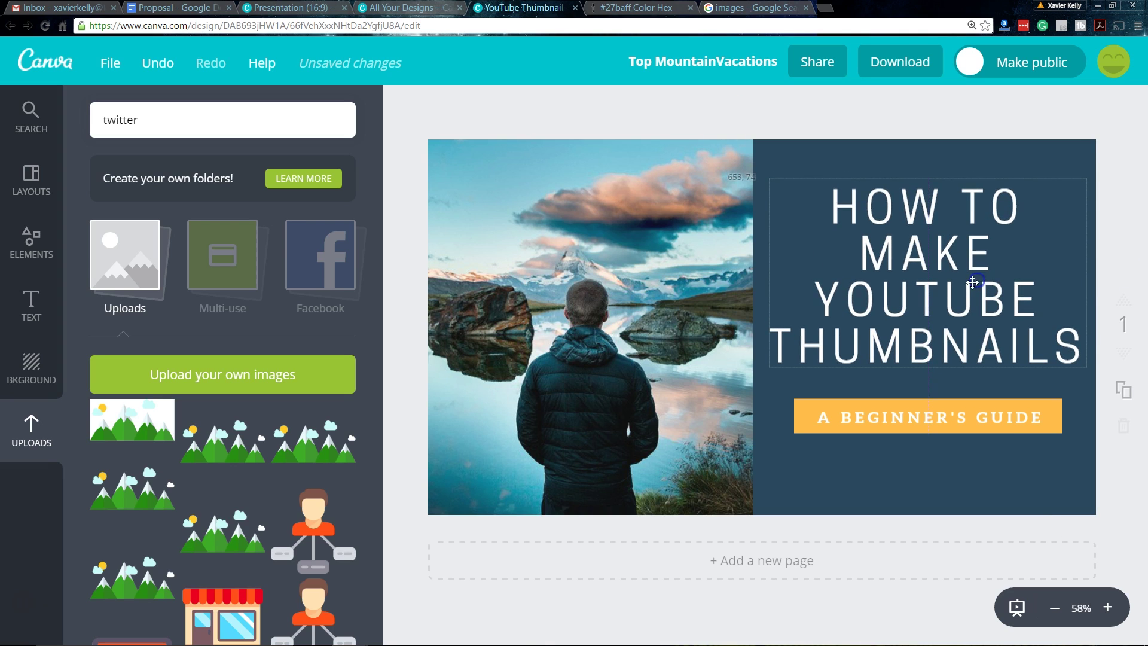
pyautogui.click(765, 271)
pyautogui.moveTo(766, 271); pyautogui.dragTo(443, 286)
pyautogui.click(777, 280)
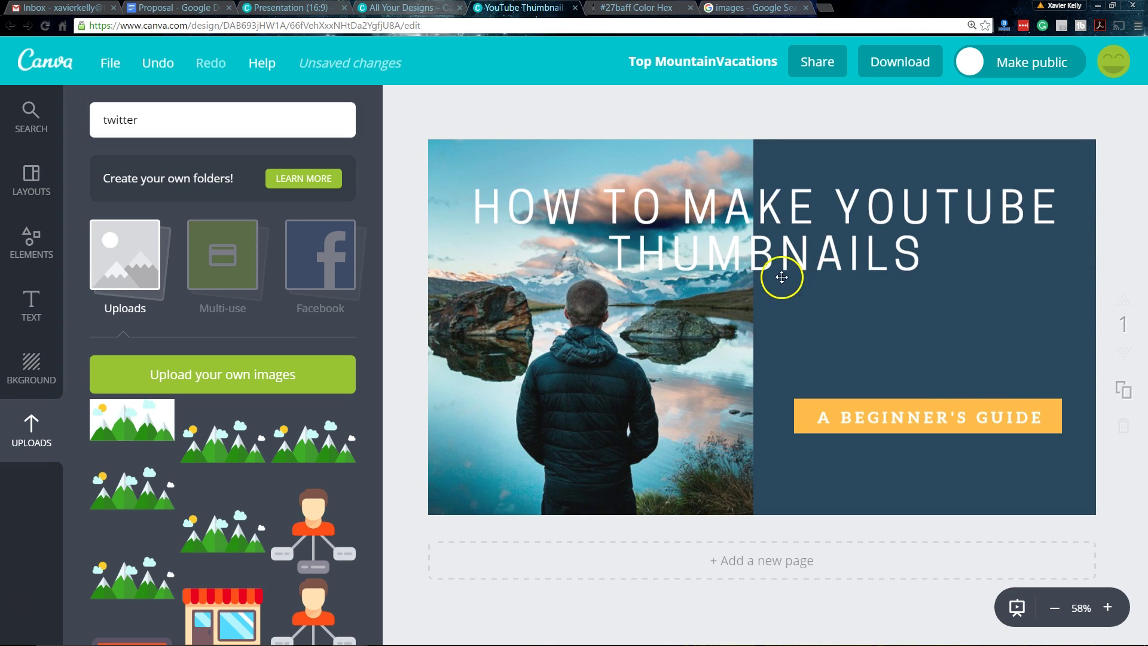
pyautogui.click(770, 257)
pyautogui.click(767, 248)
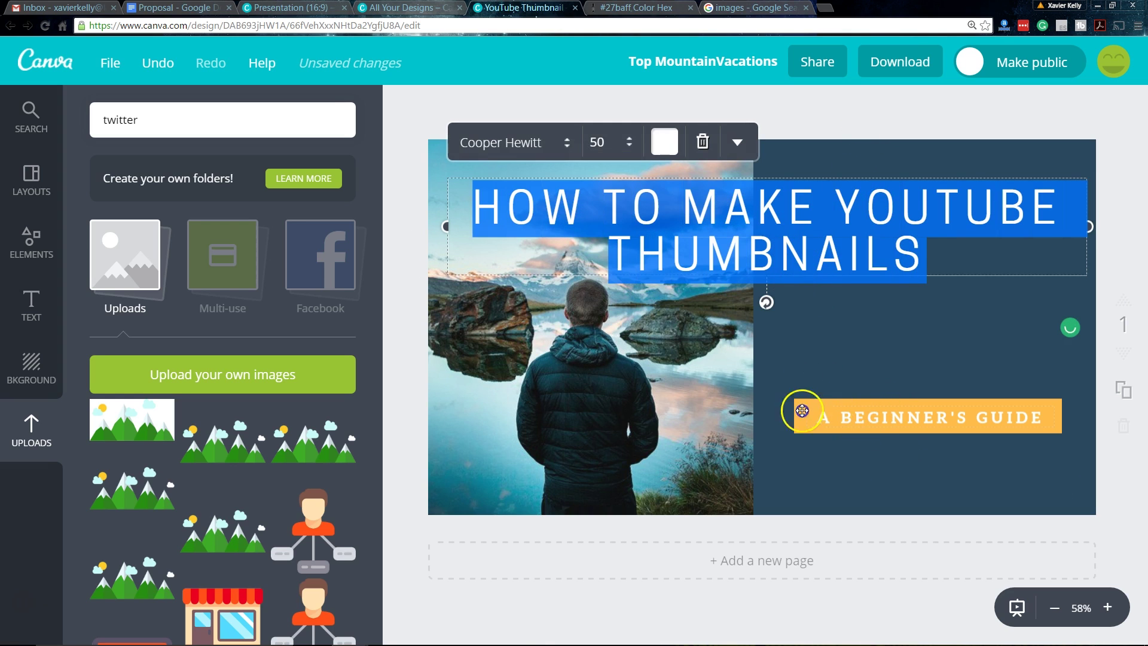
# Move the orange banner and its A BEGINNER'S GUIDE text to the left.
pyautogui.moveTo(801, 410); pyautogui.dragTo(706, 409)
pyautogui.moveTo(1021, 426); pyautogui.dragTo(814, 422)
pyautogui.click(844, 242)
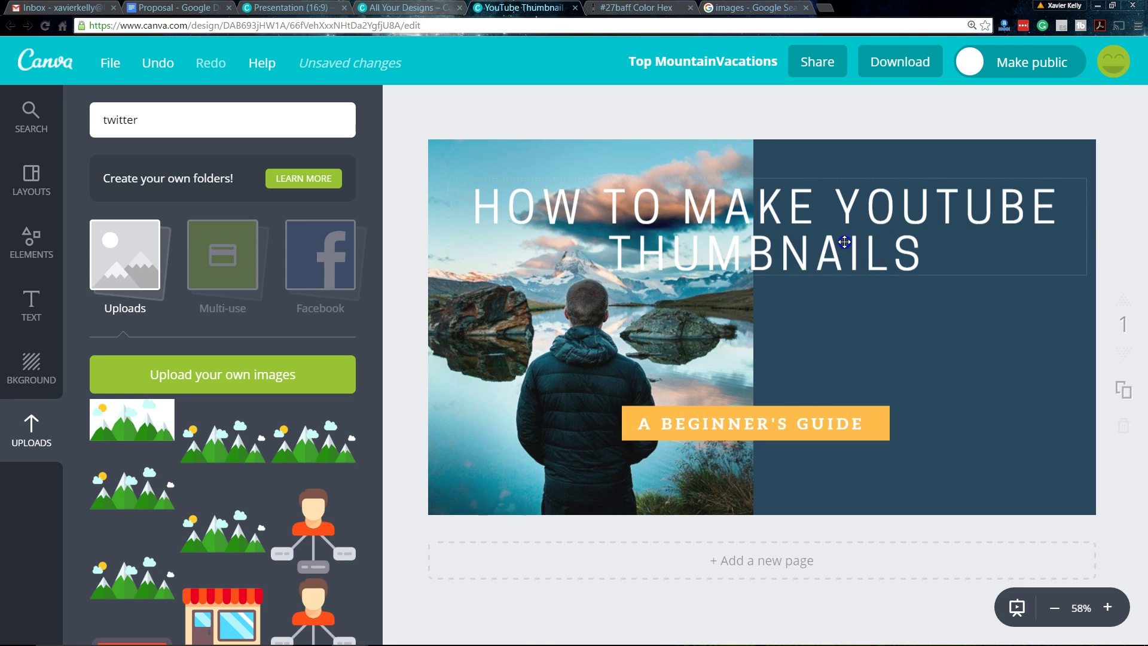
pyautogui.click(844, 242)
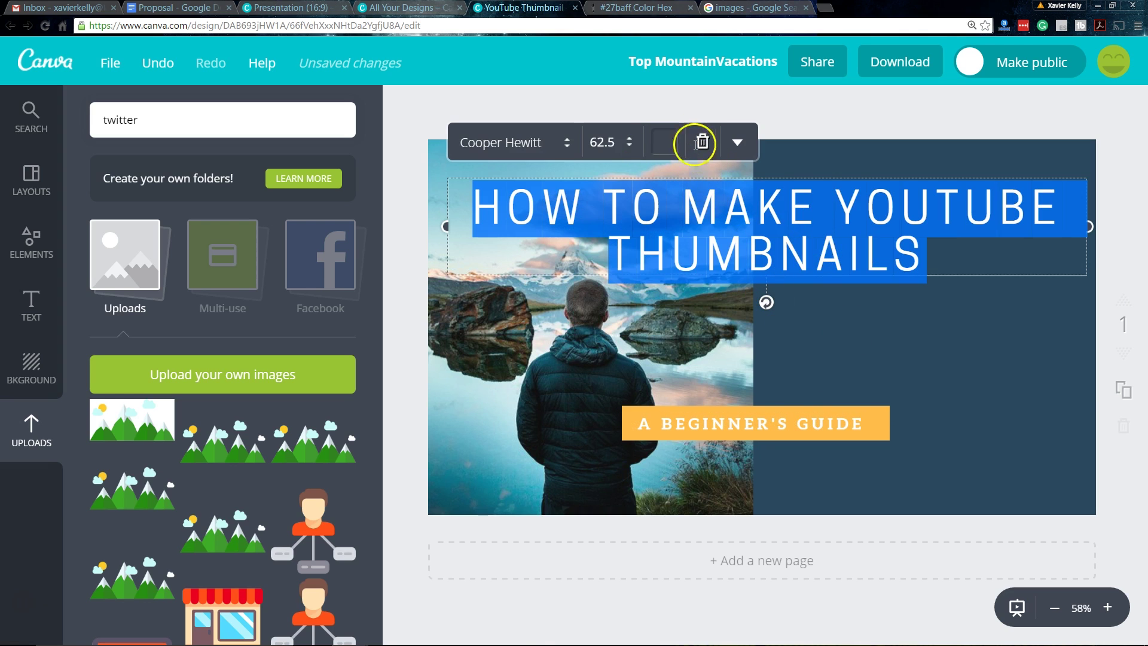
pyautogui.click(596, 141)
# Enlarge the headline to size 80.
pyautogui.scroll(-3, 622, 502)
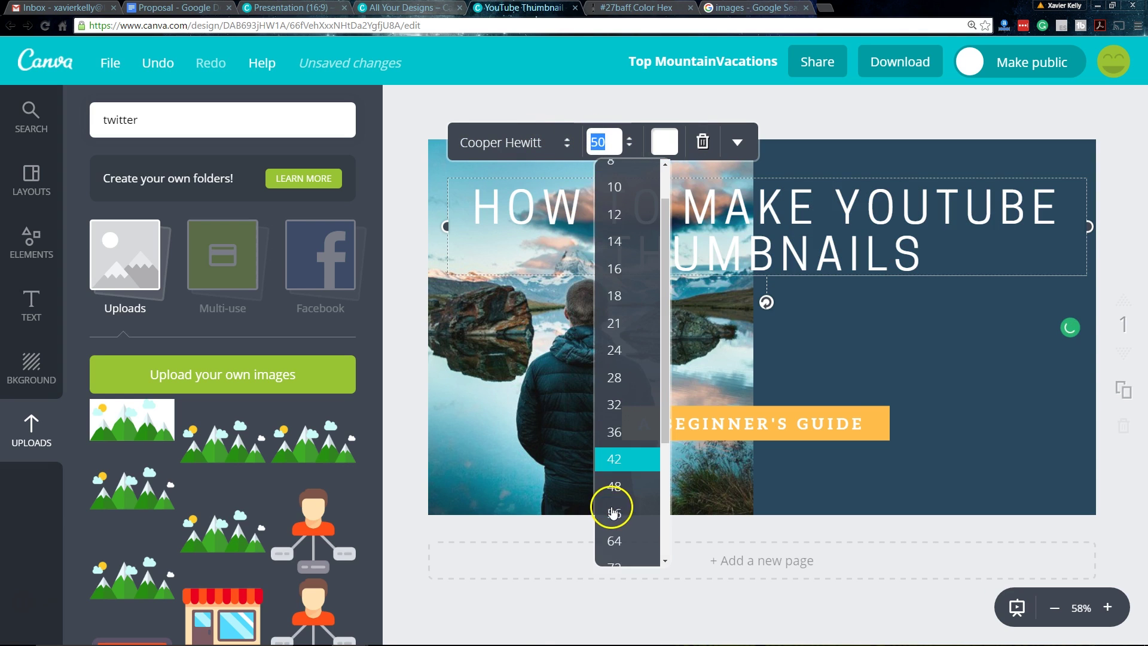
pyautogui.scroll(-1, 627, 500)
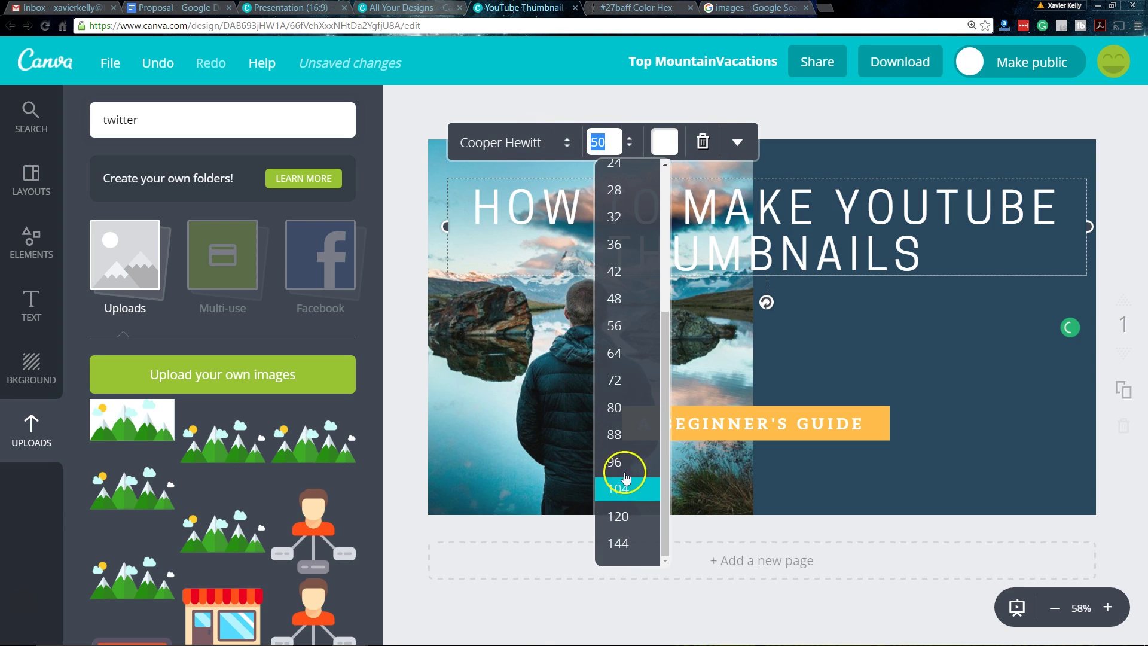
pyautogui.click(621, 408)
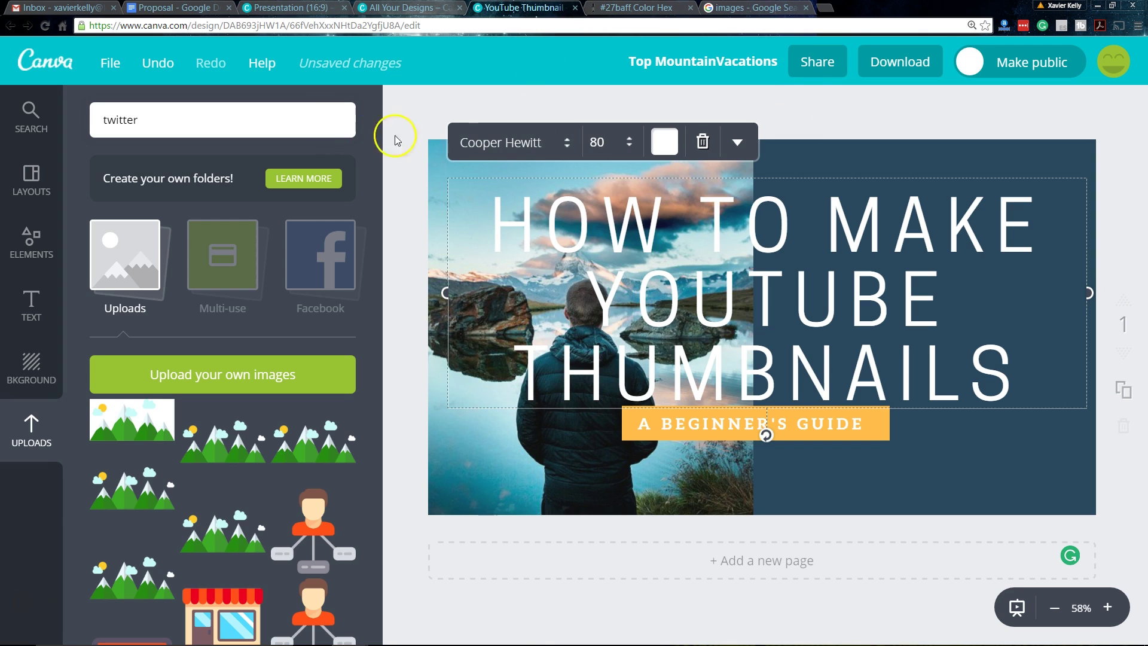
# Reposition the background photo and navy panel layout behind the title.
pyautogui.click(692, 166)
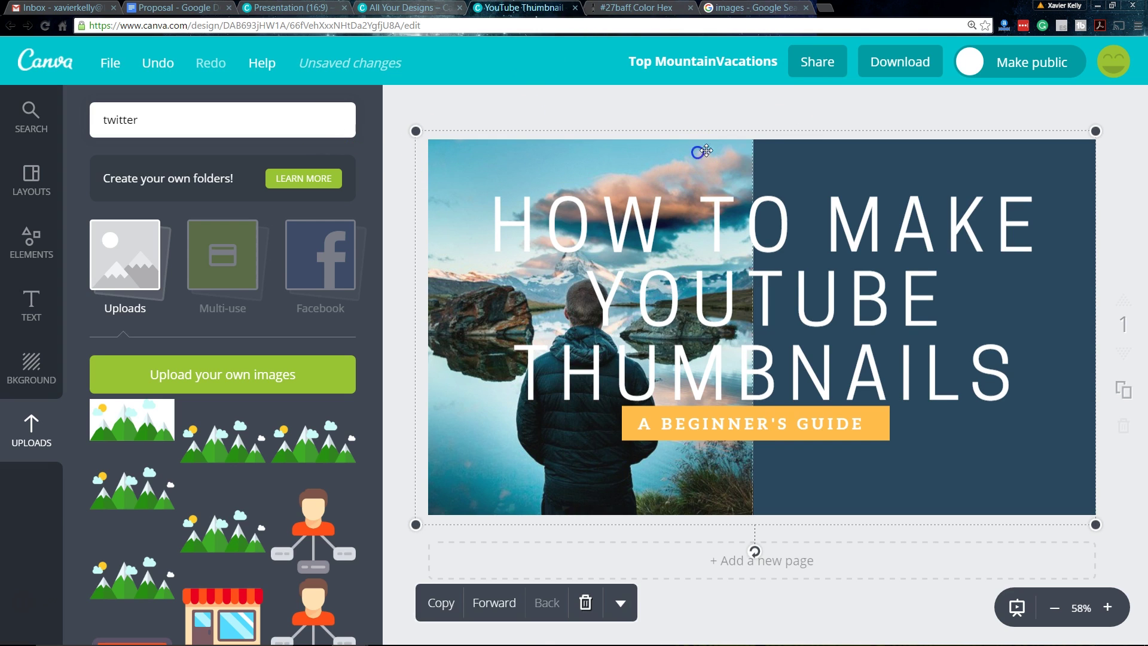
pyautogui.click(743, 149)
pyautogui.moveTo(762, 156); pyautogui.dragTo(725, 158)
pyautogui.moveTo(812, 158); pyautogui.dragTo(921, 159)
pyautogui.moveTo(832, 158)
pyautogui.mouseDown()
pyautogui.moveTo(623, 161)
pyautogui.moveTo(787, 162)
pyautogui.moveTo(823, 149)
pyautogui.mouseUp()
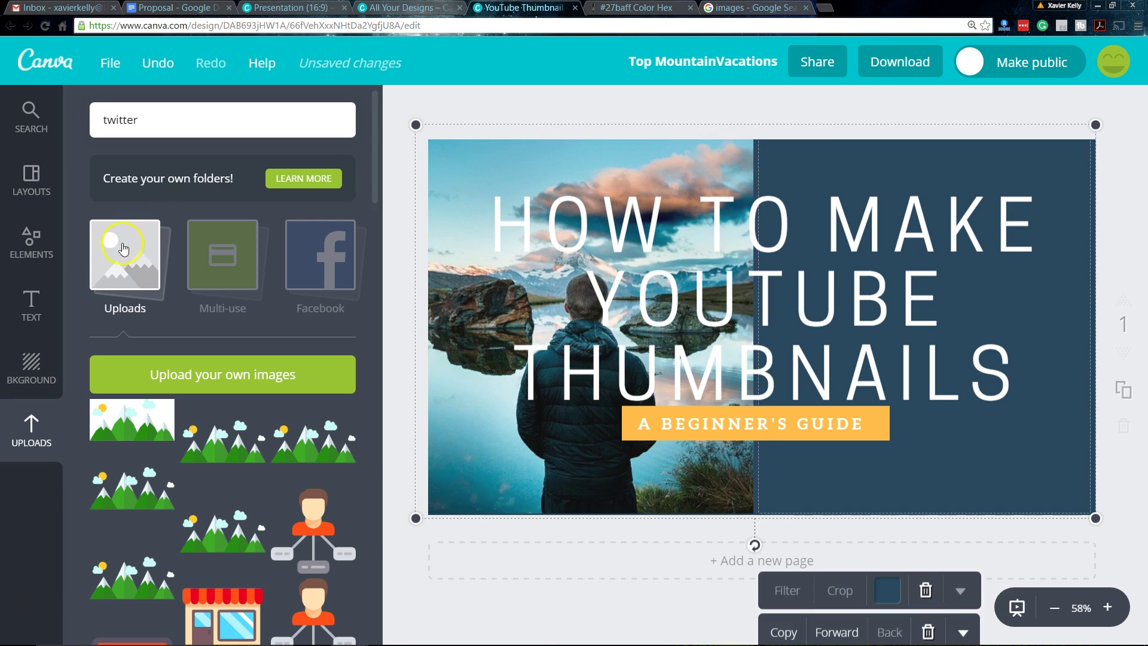
pyautogui.click(33, 245)
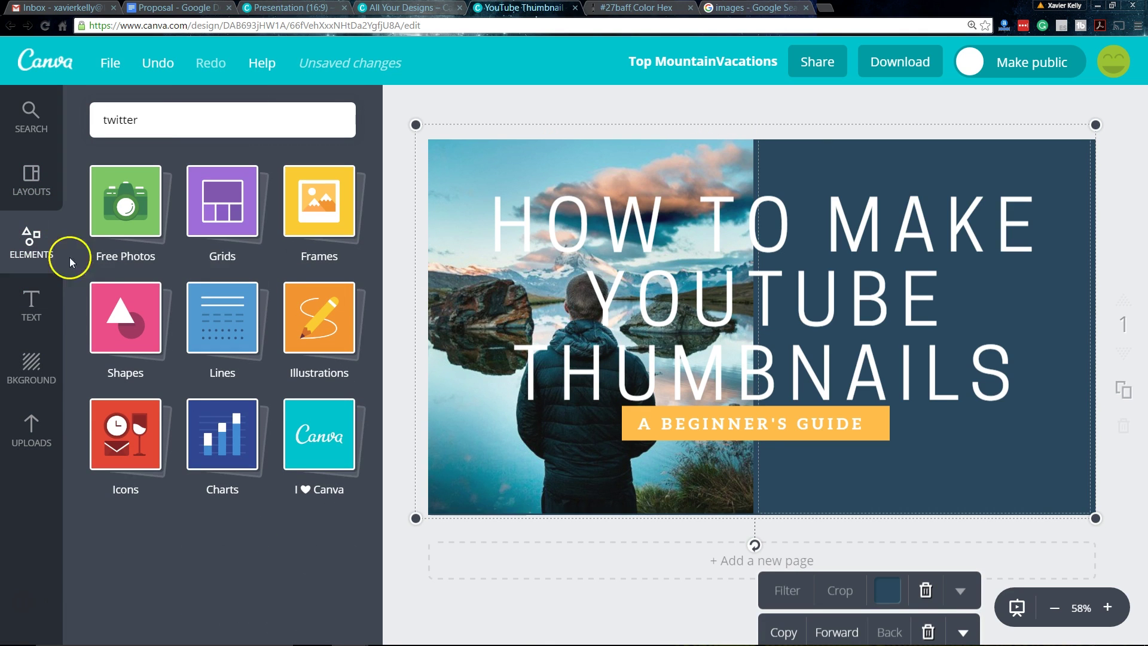
# Add a square from Shapes, stretch it into a wide grey rectangle, and lower the orange label.
pyautogui.click(143, 314)
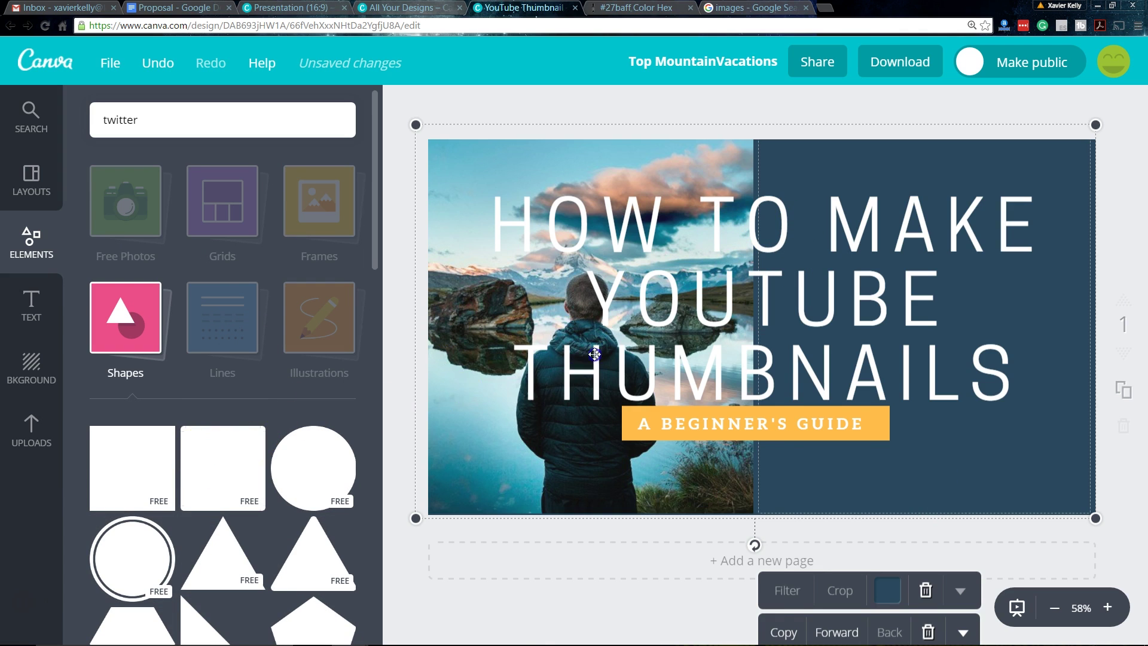
pyautogui.moveTo(205, 440); pyautogui.dragTo(569, 244)
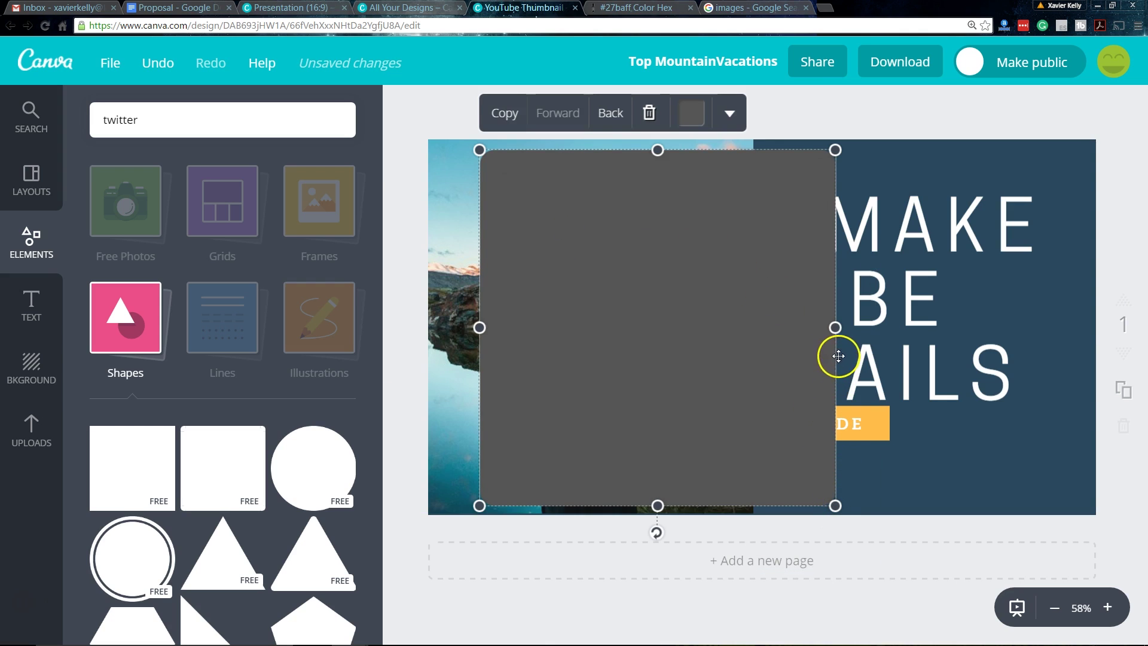
pyautogui.moveTo(843, 325); pyautogui.dragTo(1066, 318)
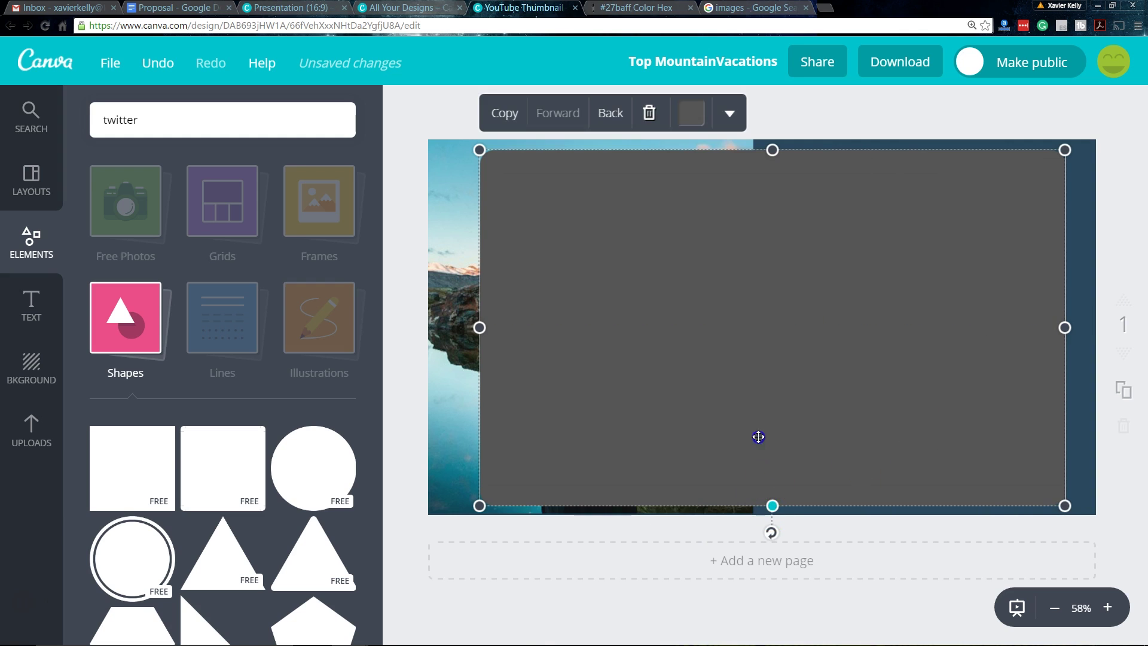
pyautogui.moveTo(772, 505); pyautogui.dragTo(744, 462)
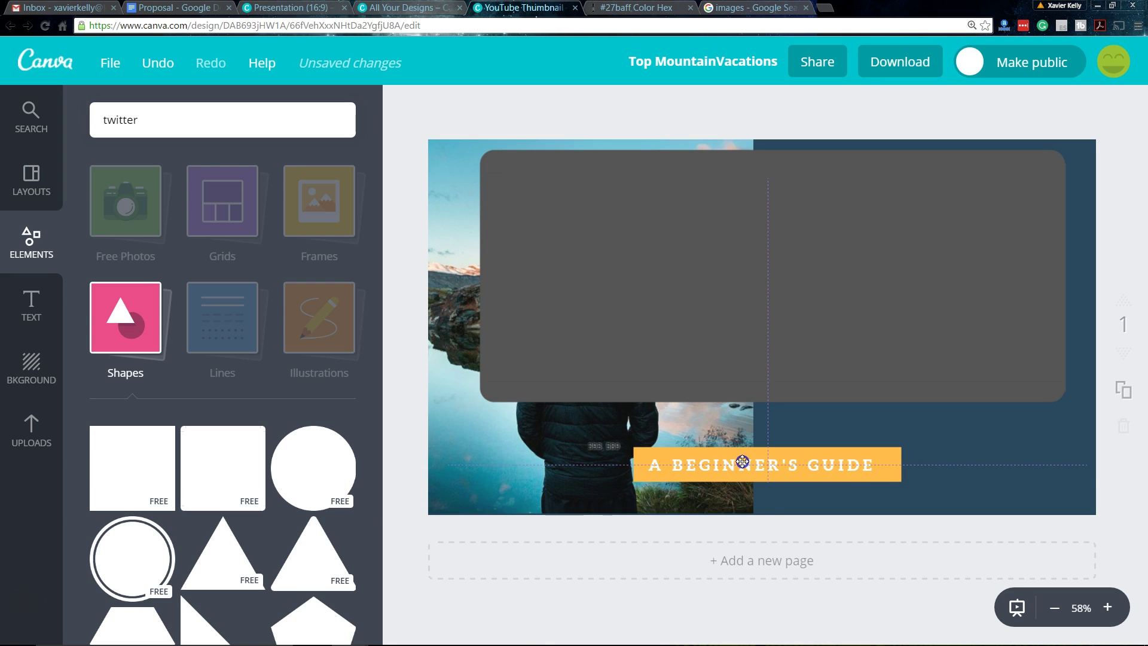
pyautogui.moveTo(741, 461); pyautogui.dragTo(731, 460)
pyautogui.moveTo(654, 302); pyautogui.dragTo(659, 320)
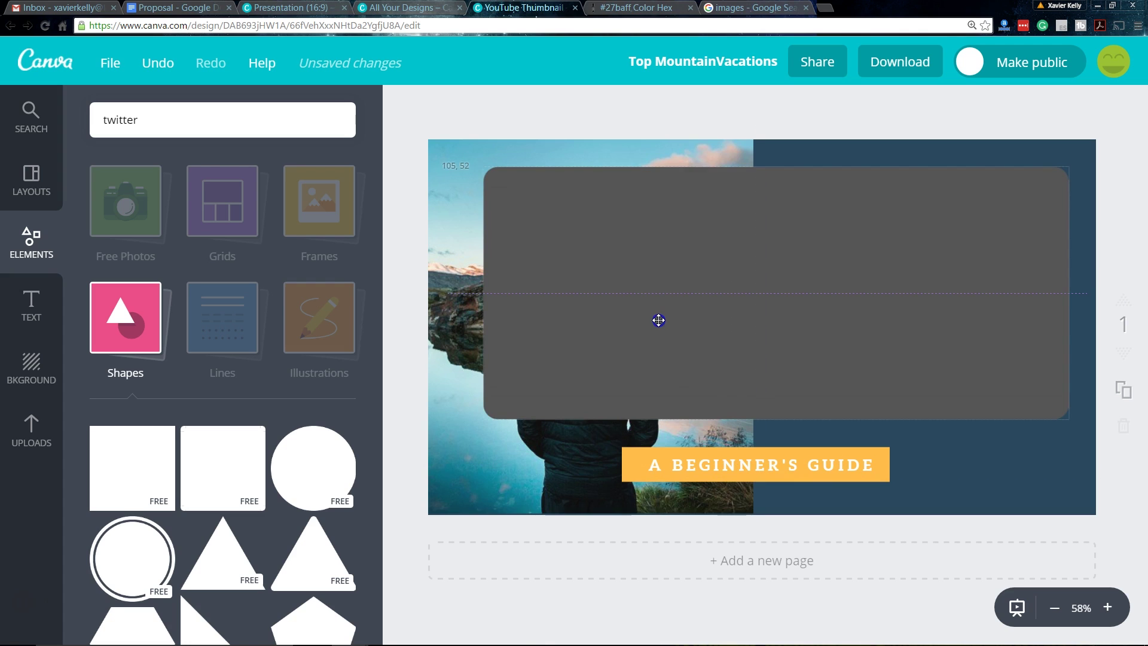
# Move the grey band behind the headline and set its transparency to about 39.
pyautogui.click(745, 320)
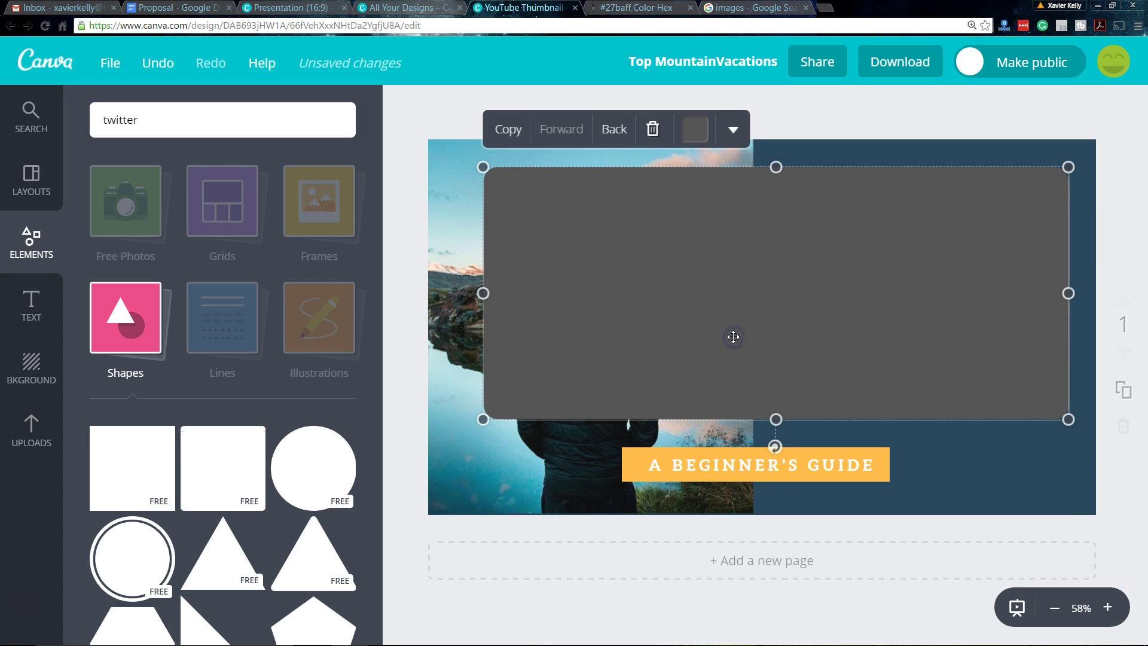
pyautogui.click(722, 175)
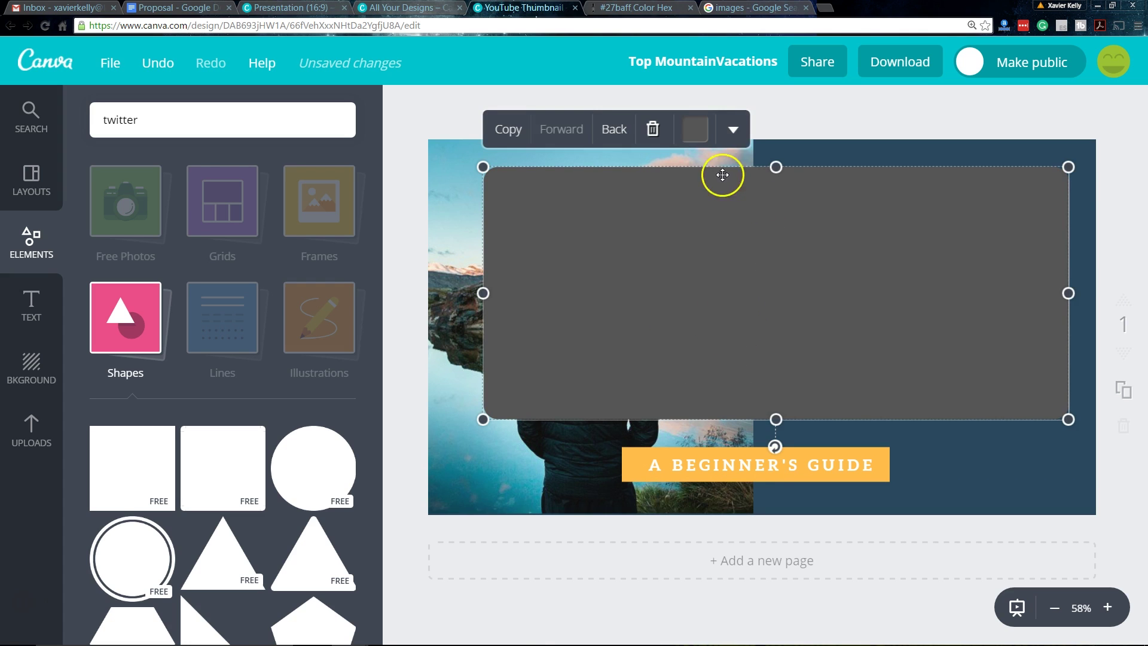
pyautogui.click(610, 131)
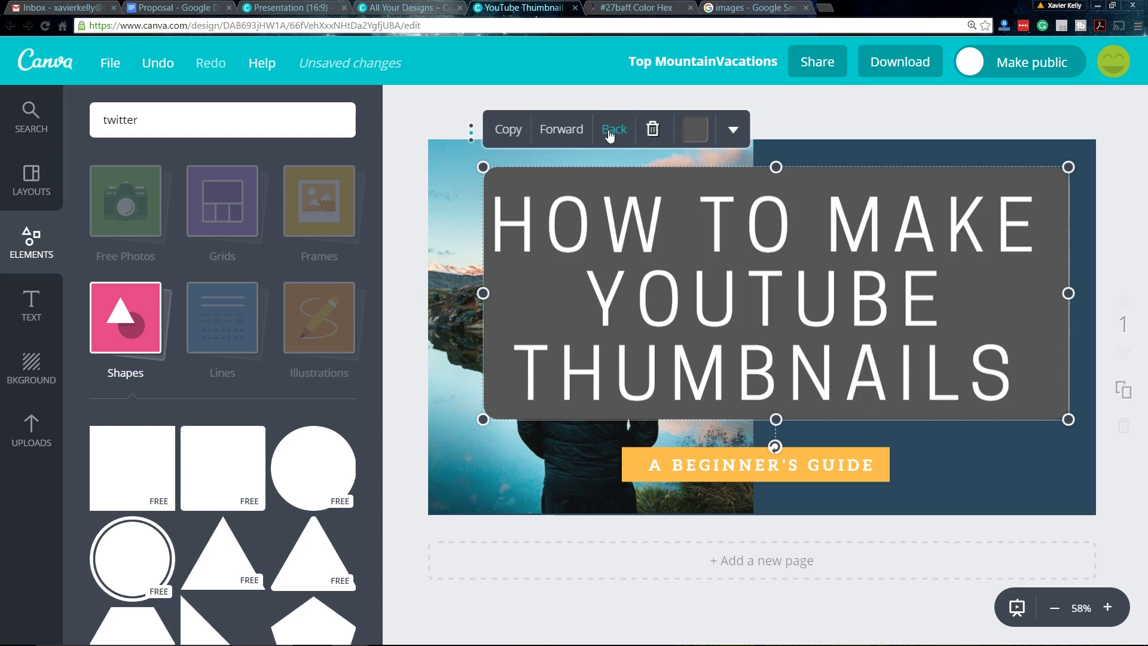
pyautogui.click(740, 131)
pyautogui.click(748, 188)
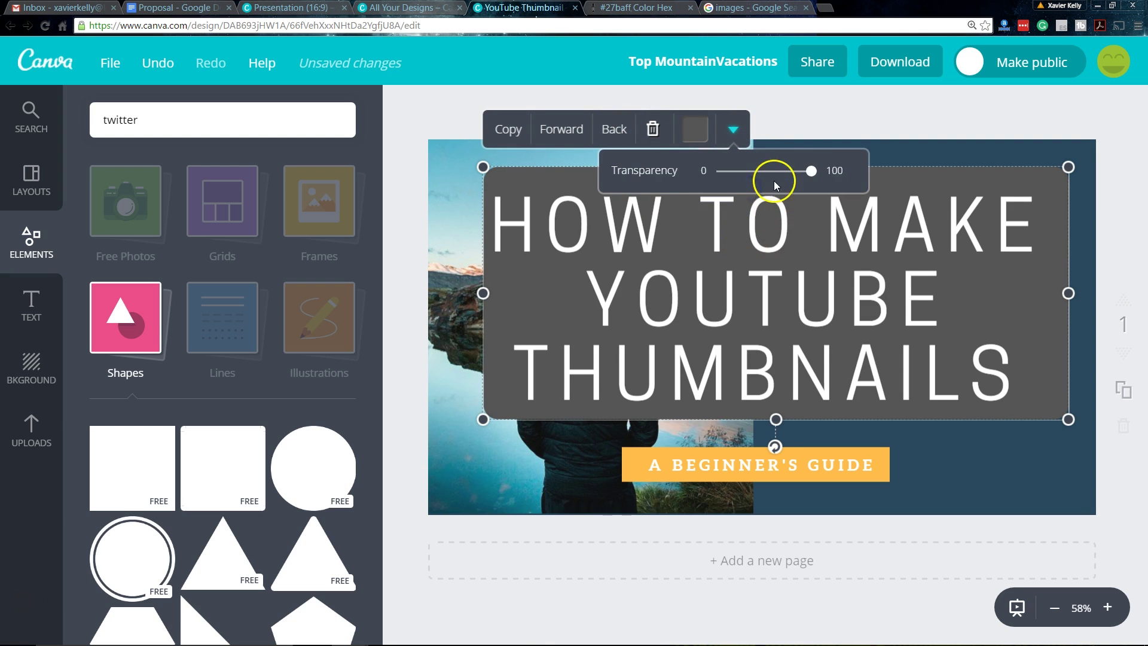
pyautogui.moveTo(811, 172); pyautogui.dragTo(757, 171)
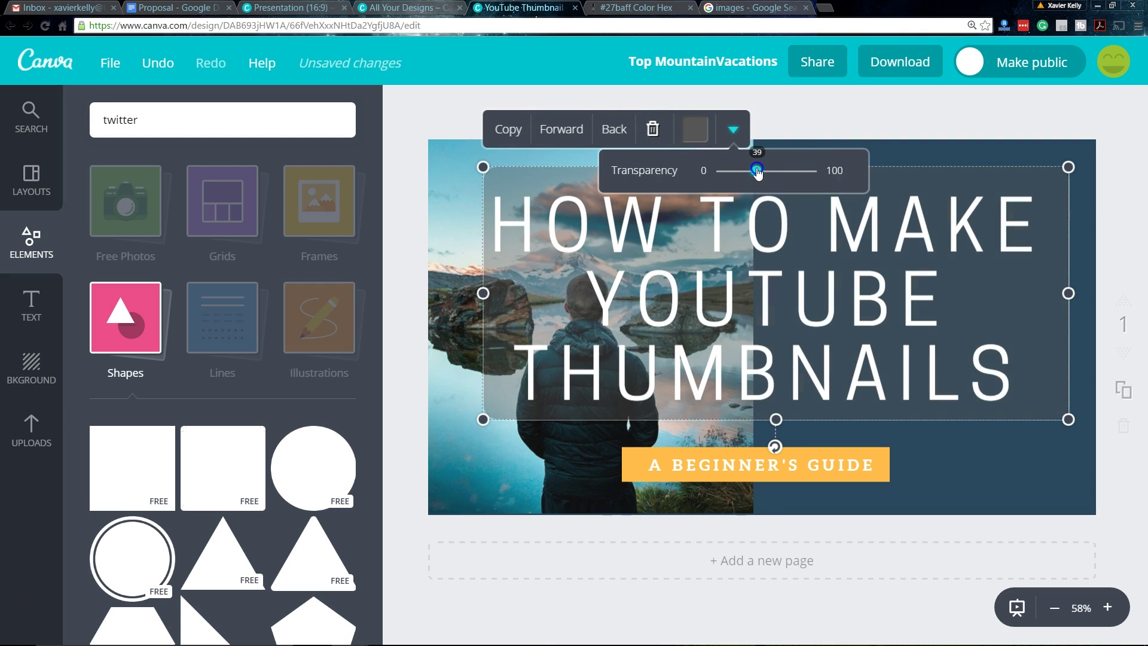
pyautogui.click(797, 113)
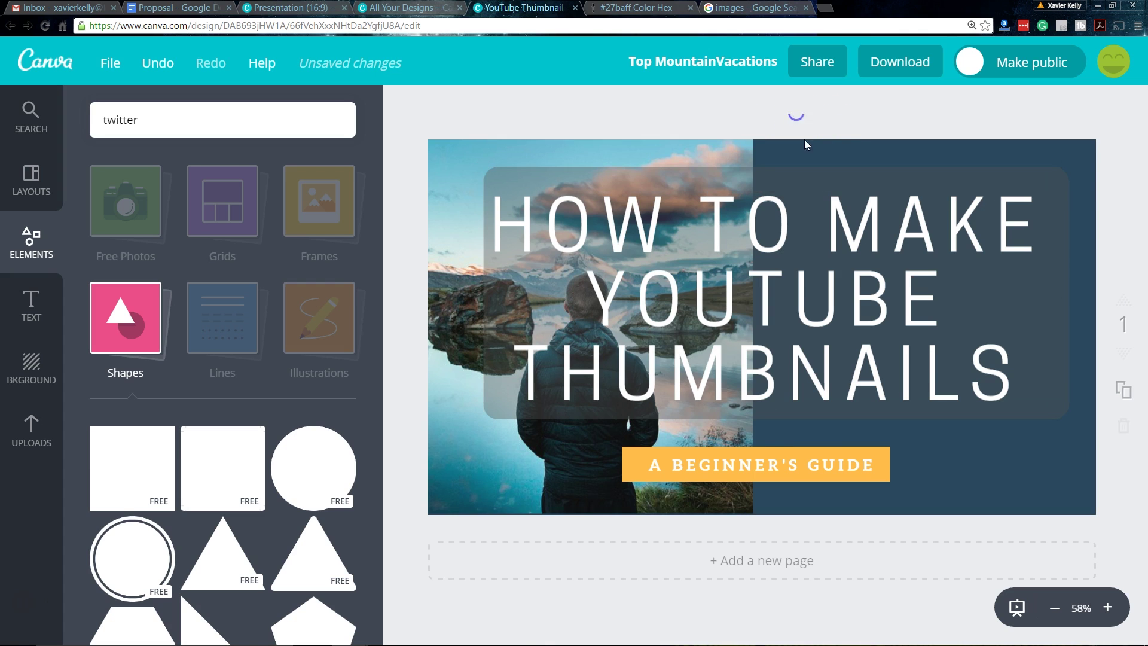
# Nudge the three-line title slightly right and up over the band.
pyautogui.moveTo(771, 287); pyautogui.dragTo(784, 280)
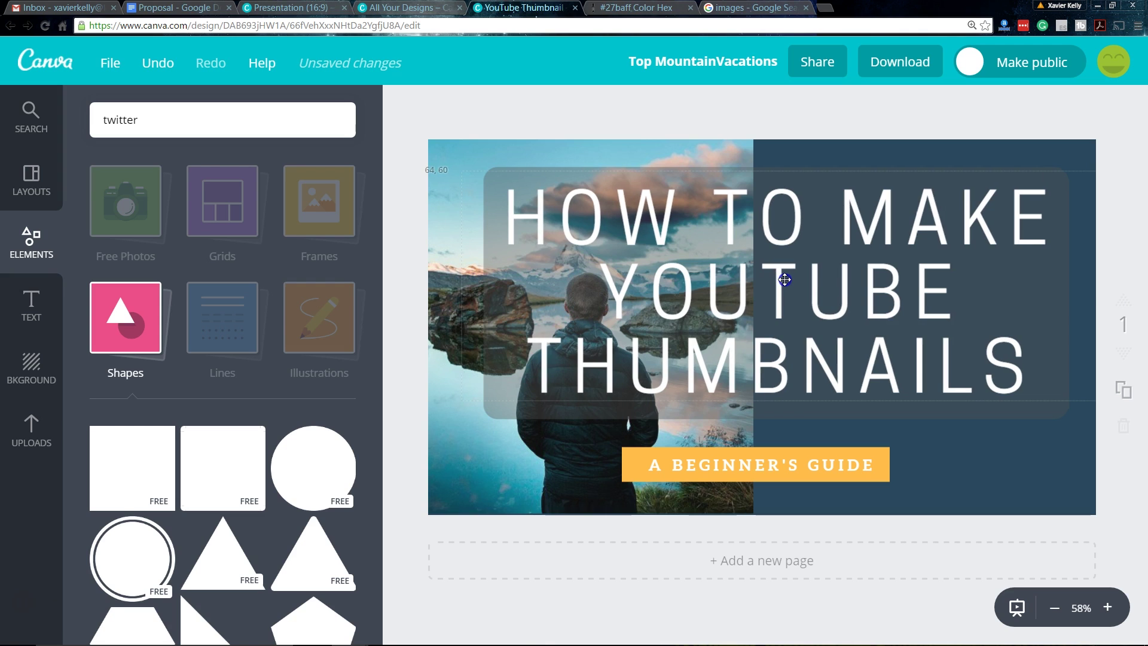
pyautogui.click(472, 297)
pyautogui.click(501, 278)
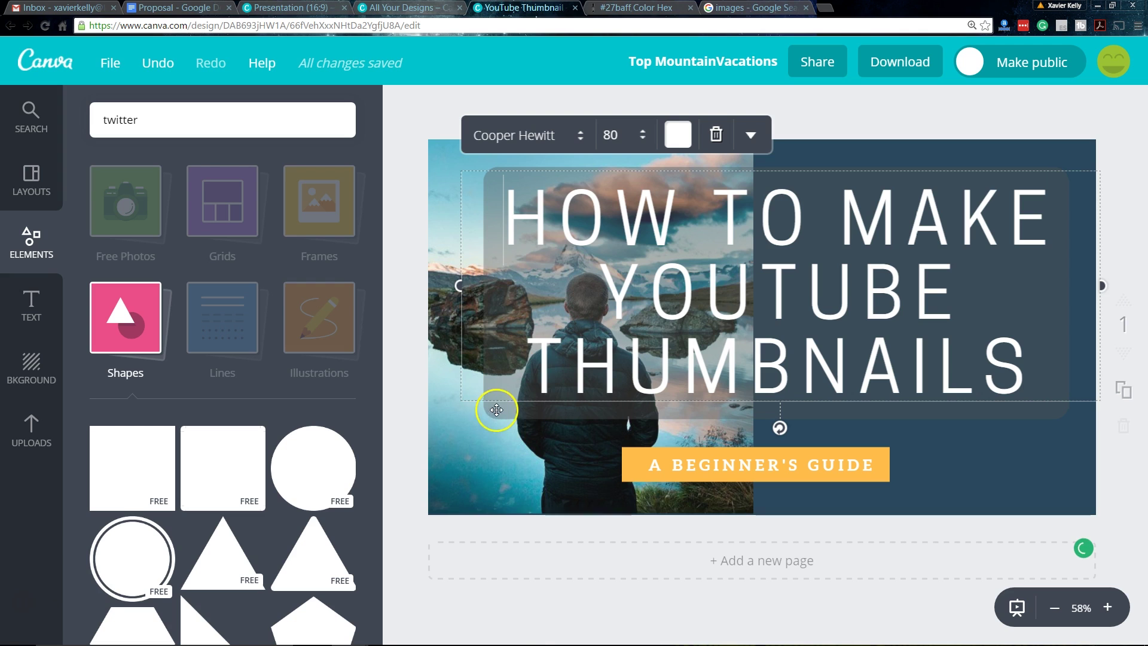
pyautogui.click(497, 410)
pyautogui.click(608, 267)
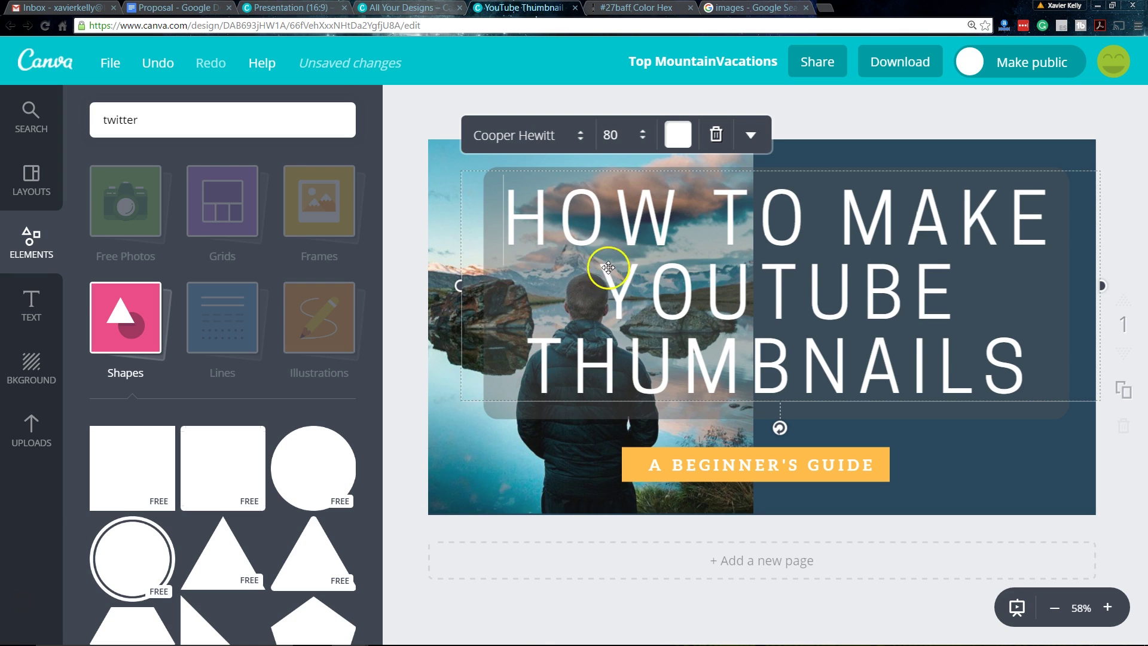
pyautogui.click(897, 141)
# Stretch the translucent band out to the thumbnail's left and right edges.
pyautogui.click(520, 413)
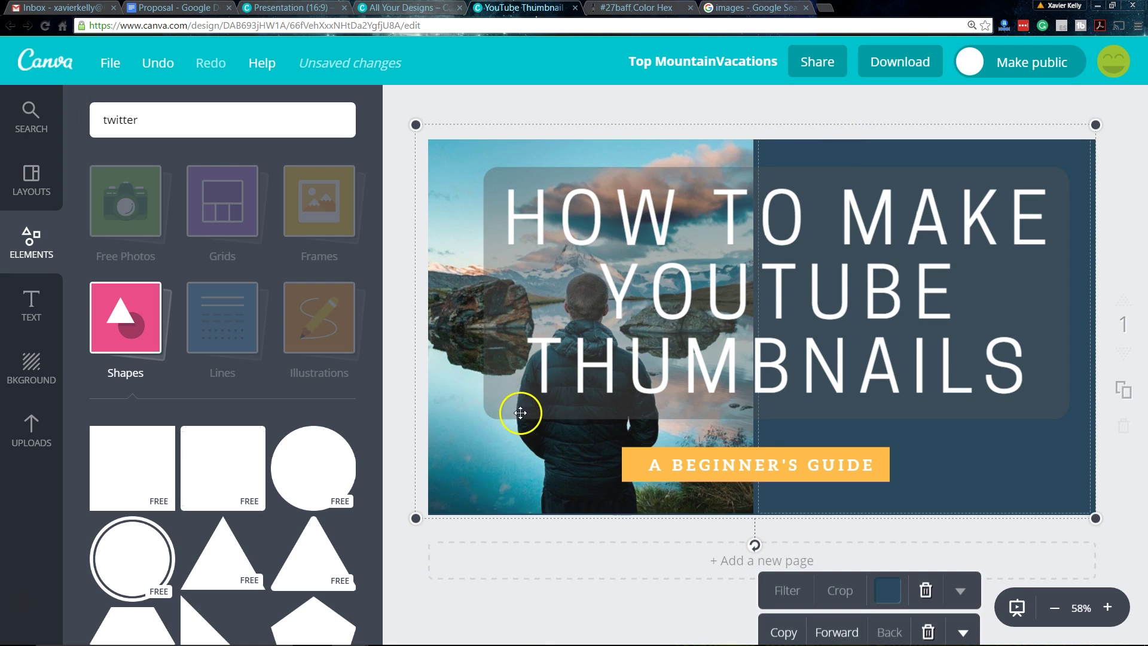
pyautogui.click(508, 420)
pyautogui.moveTo(481, 311); pyautogui.dragTo(393, 293)
pyautogui.moveTo(1069, 293); pyautogui.dragTo(1142, 293)
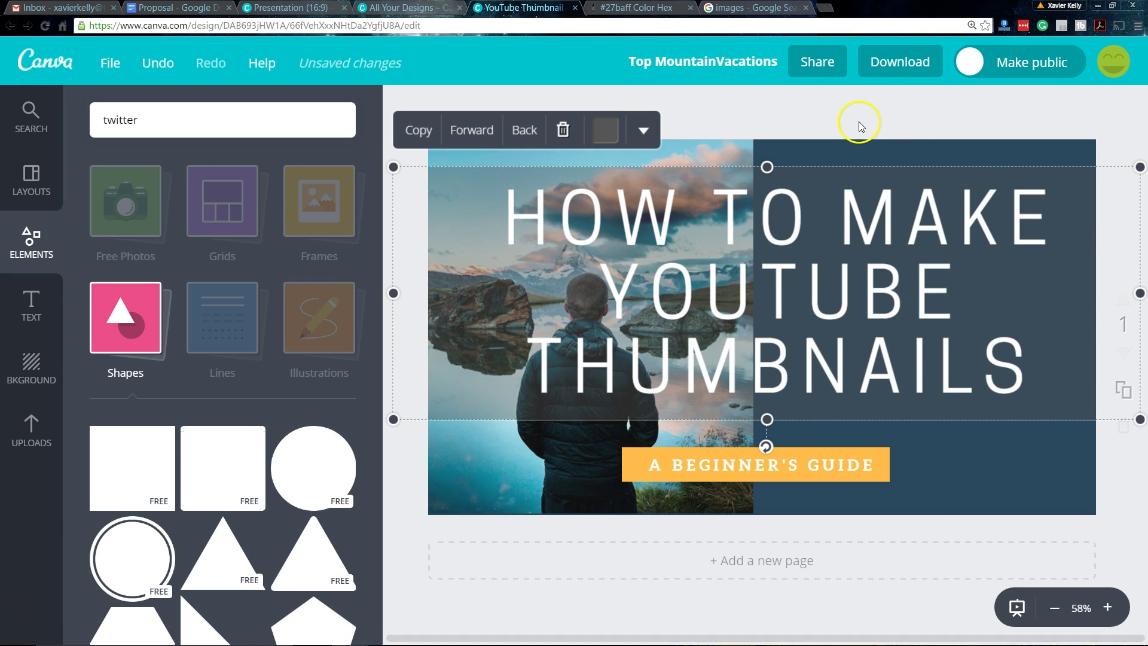
# Change the band's colour from grey to black.
pyautogui.click(600, 132)
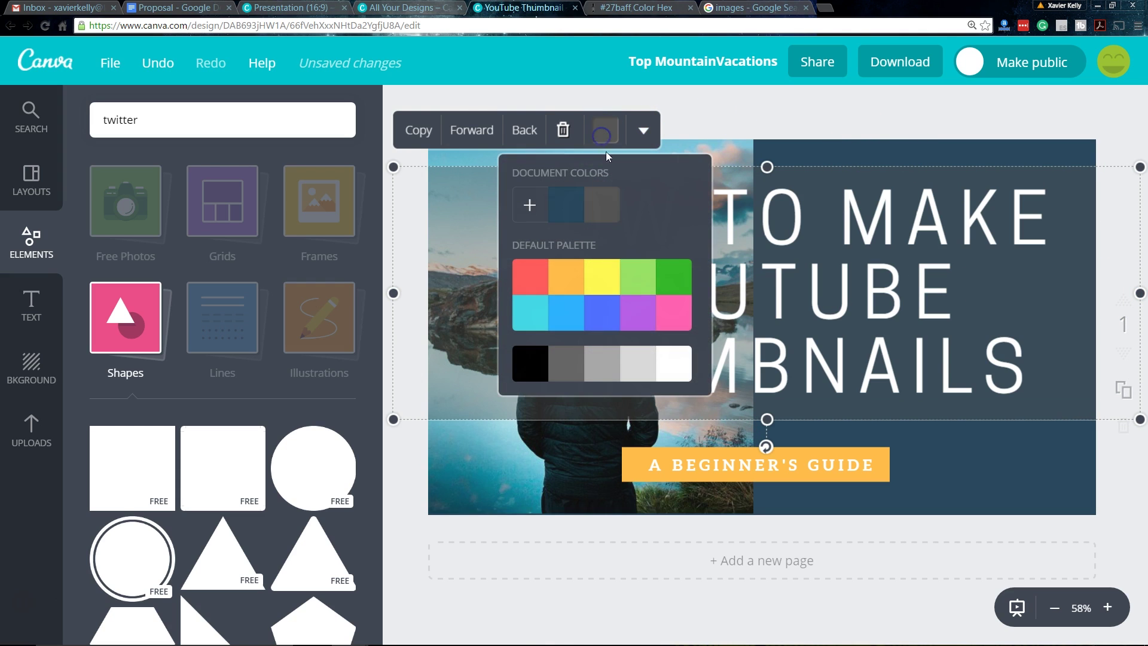
pyautogui.click(508, 366)
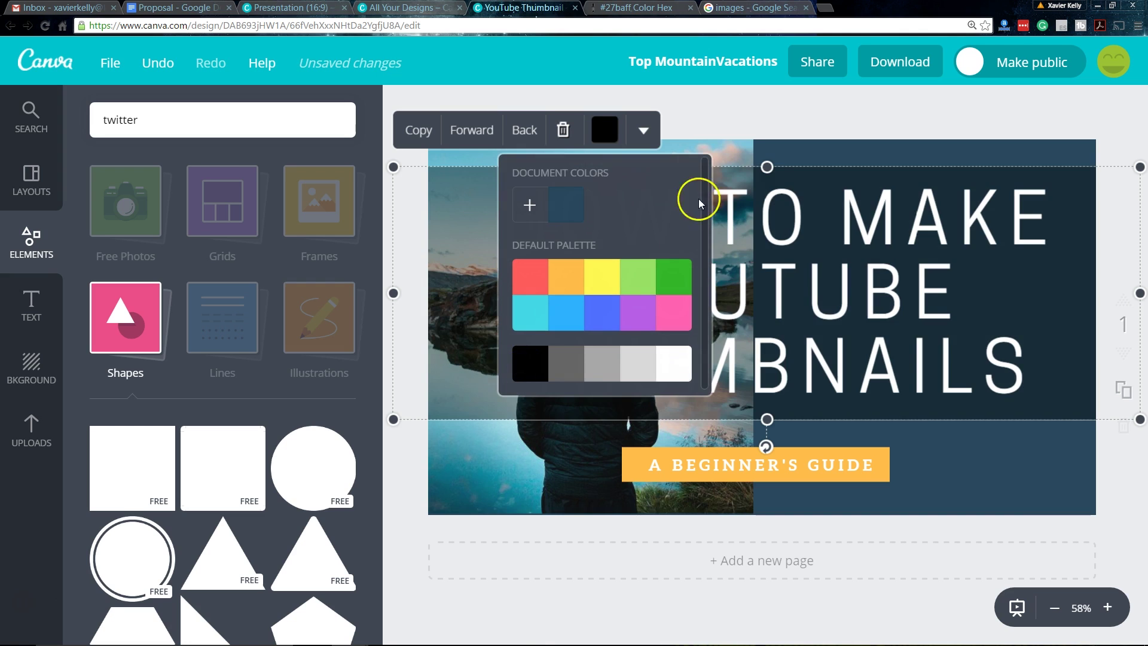
pyautogui.click(780, 111)
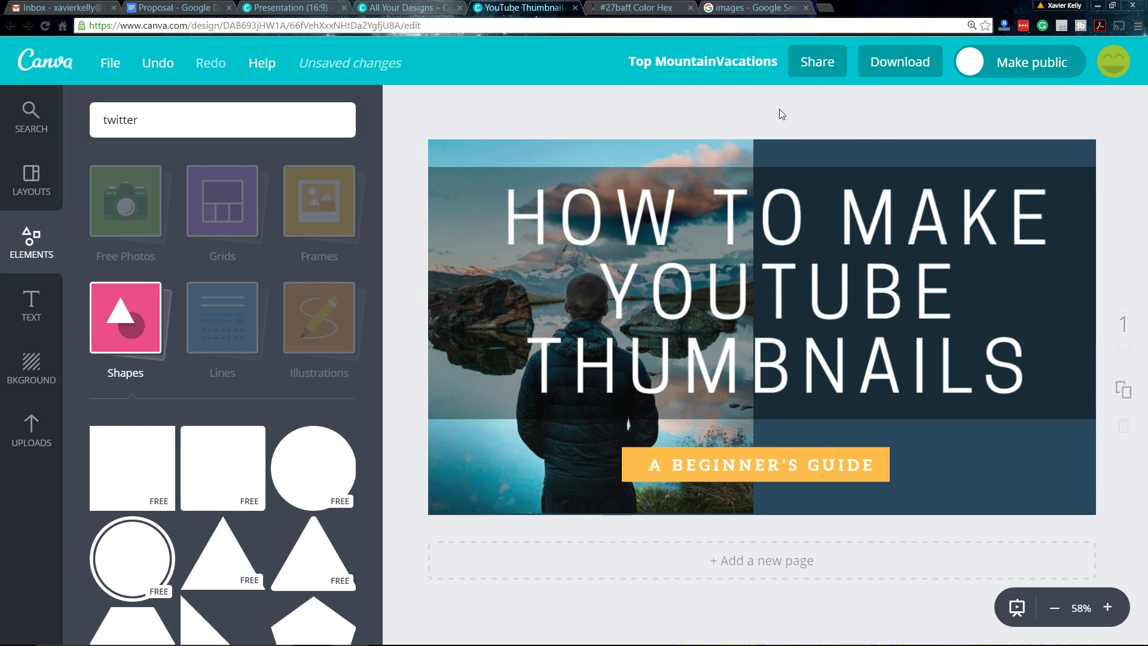
pyautogui.click(852, 155)
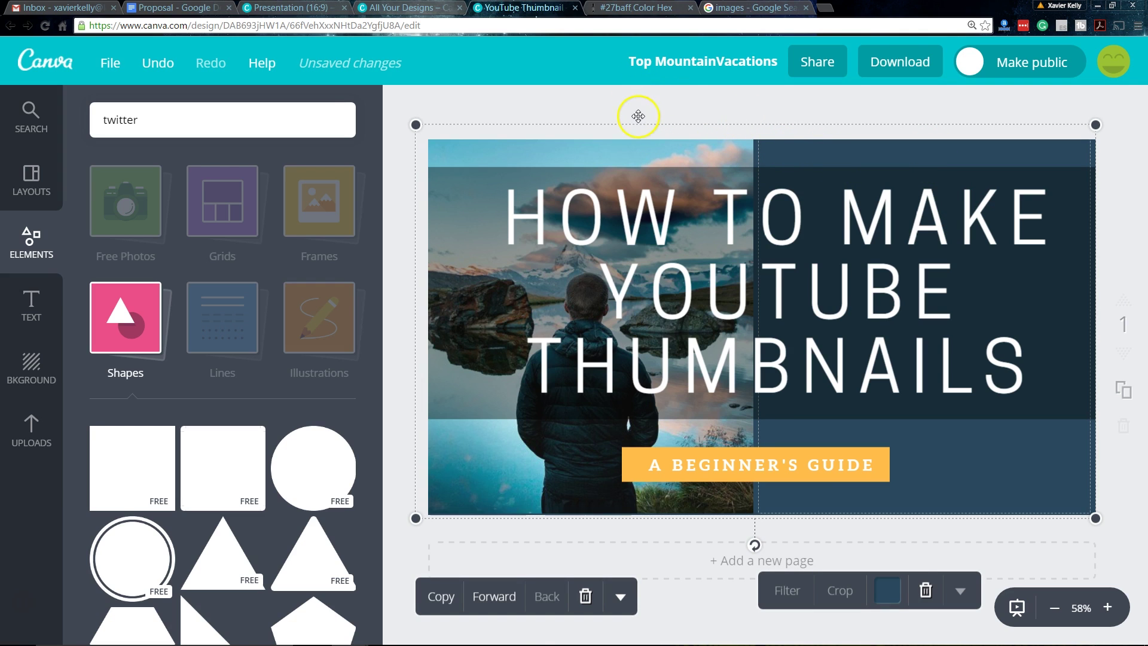
# Recolour the 'A Beginner's Guide' label box to a brighter orange, ffb800.
pyautogui.click(642, 458)
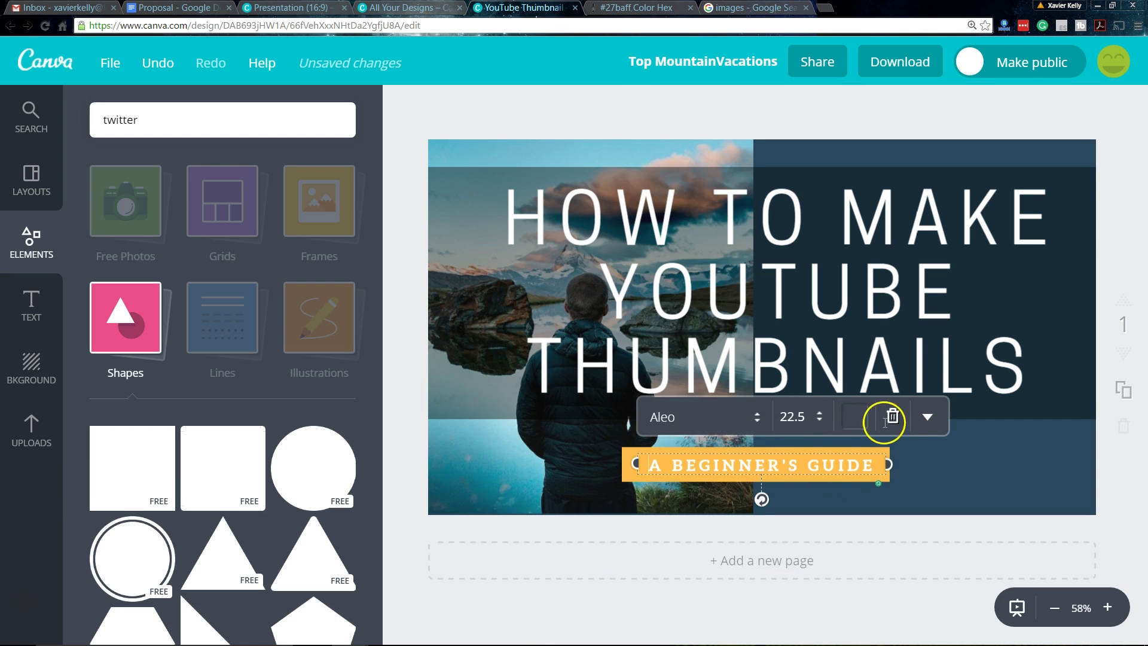
pyautogui.click(855, 416)
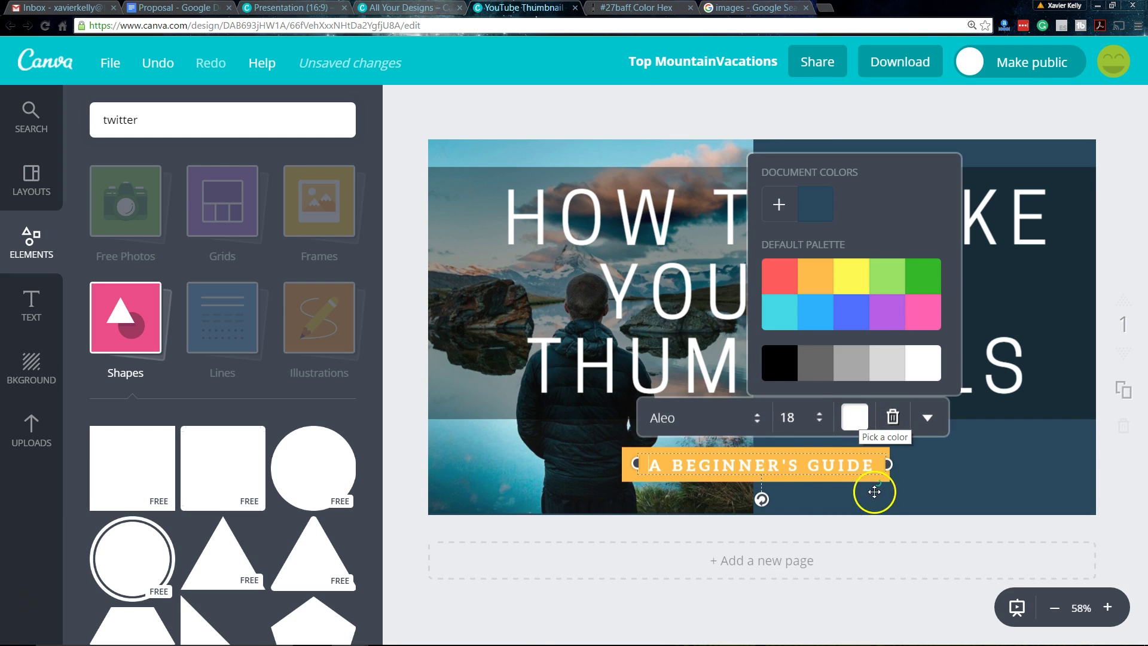
pyautogui.click(843, 478)
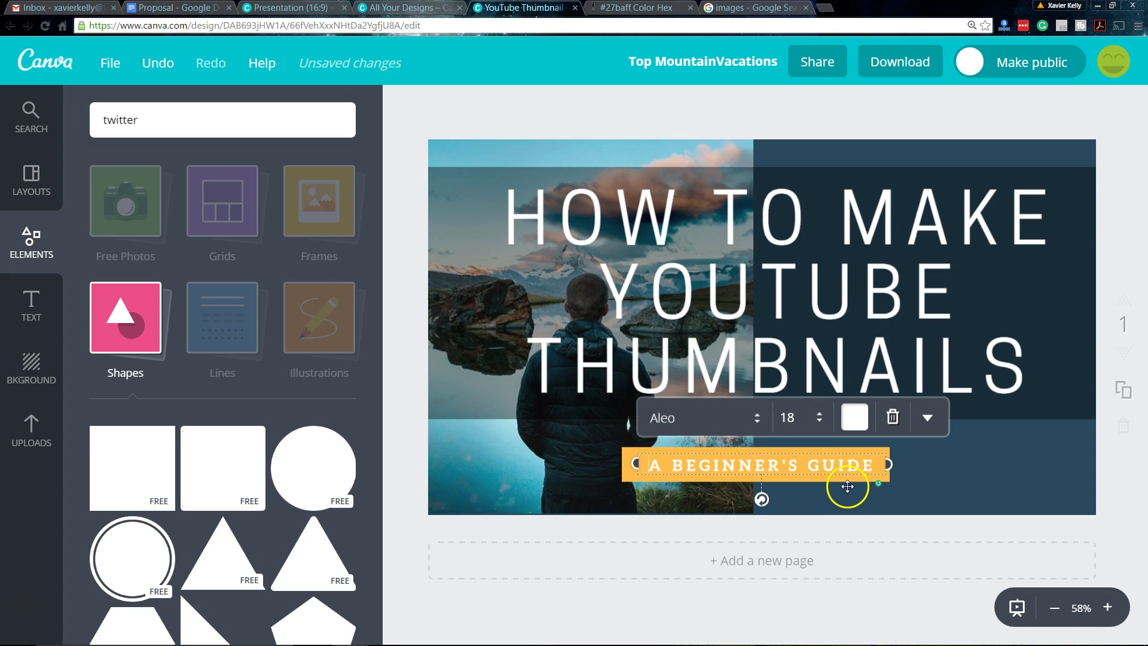
pyautogui.click(949, 470)
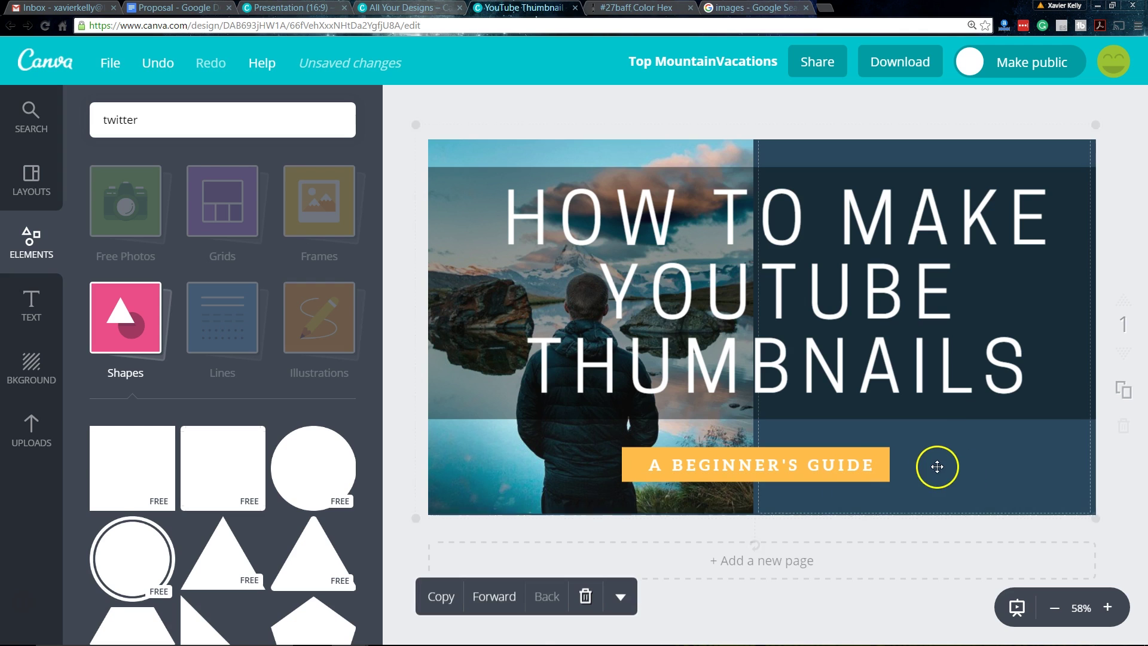
pyautogui.click(887, 452)
pyautogui.click(836, 413)
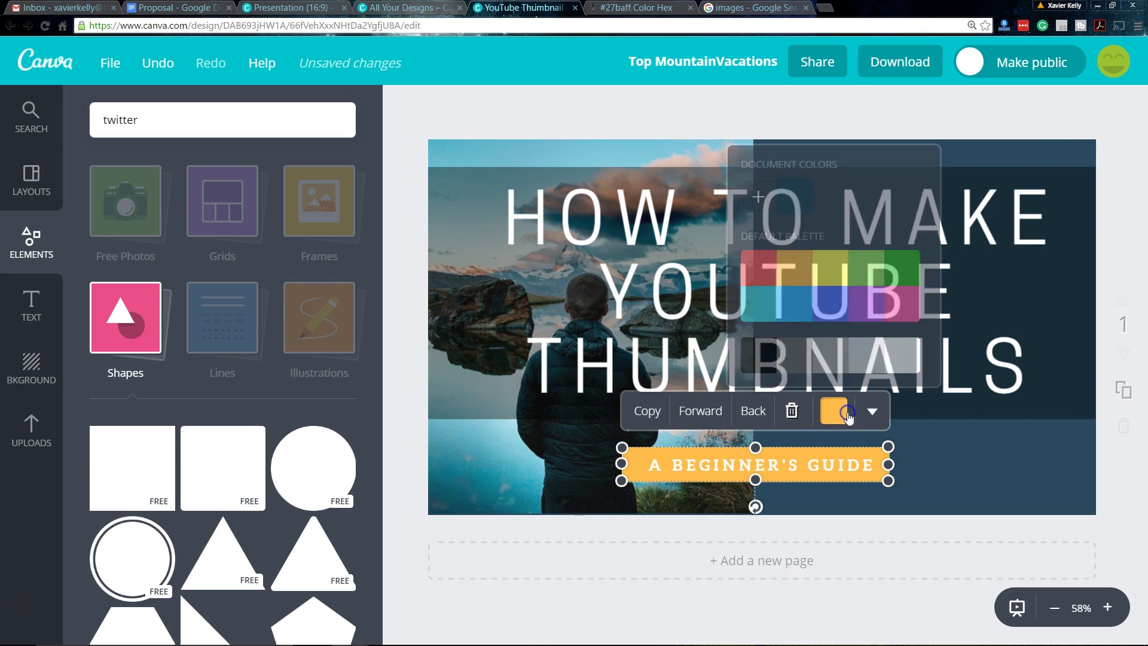
pyautogui.click(760, 198)
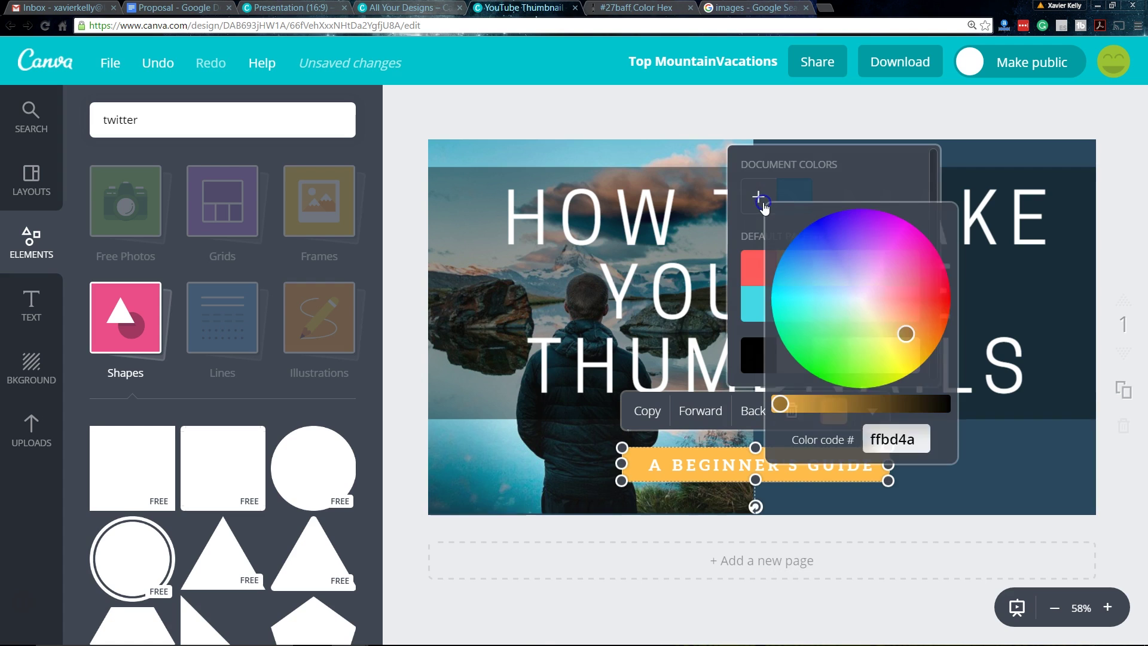
pyautogui.click(909, 334)
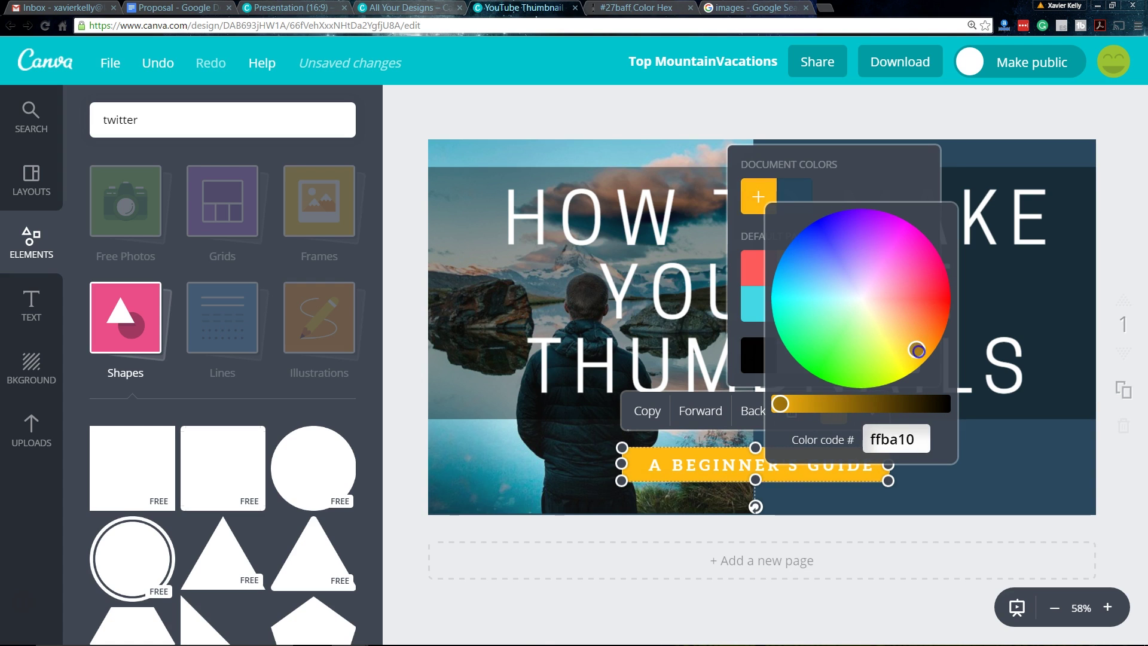
pyautogui.click(1003, 475)
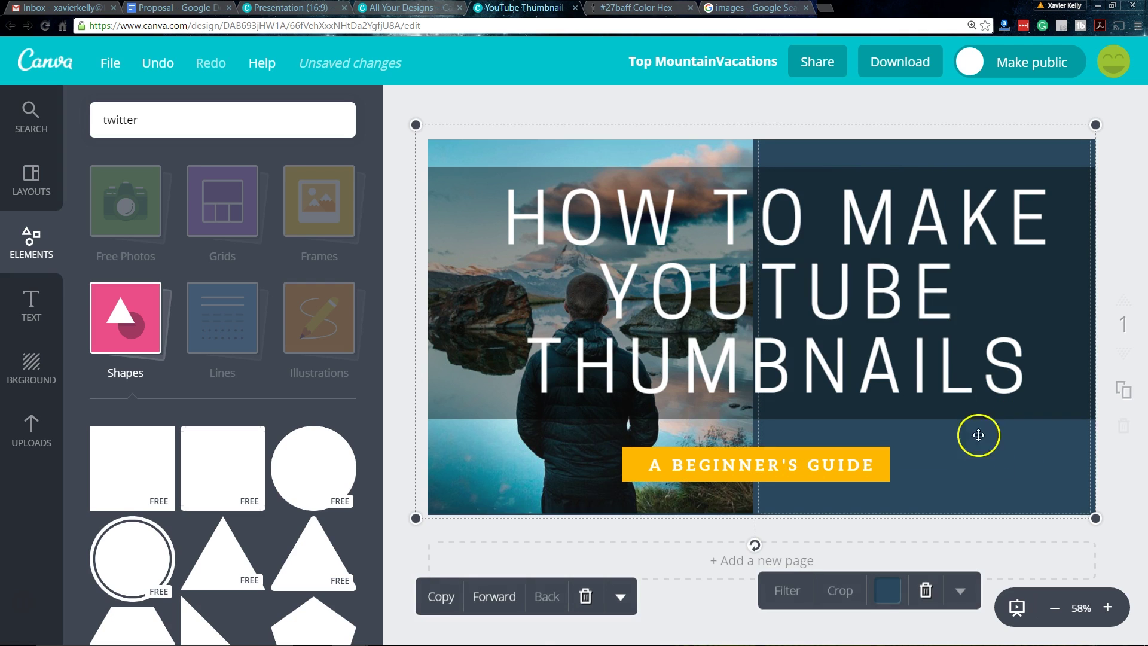
pyautogui.click(730, 88)
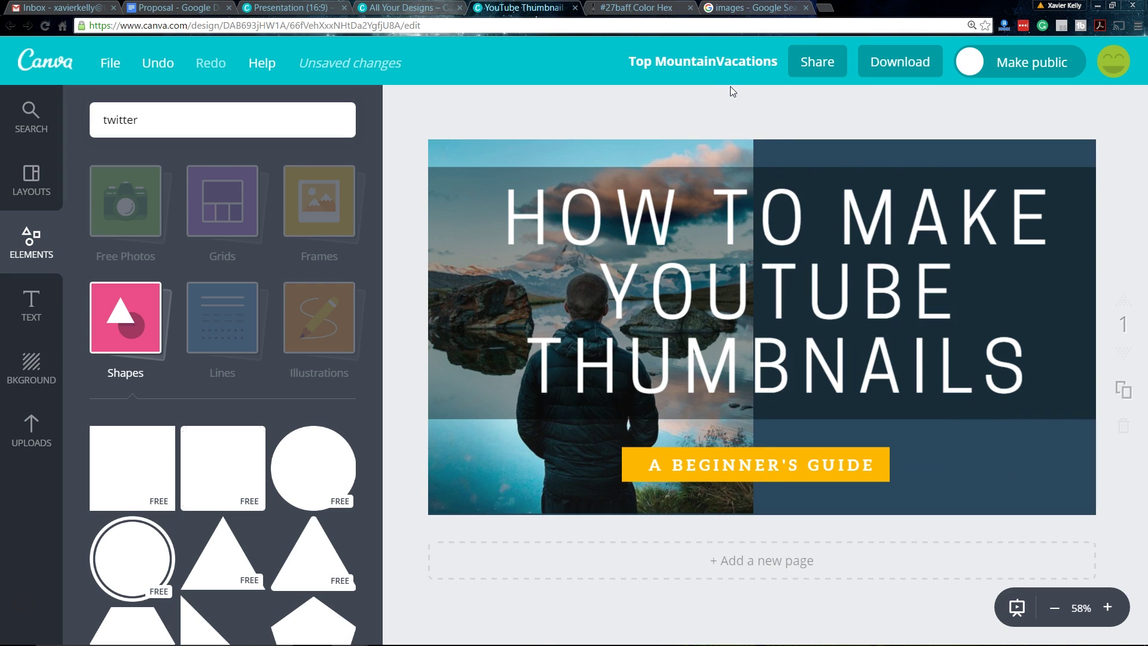
# Shift the title text and the dark band slightly lower on the thumbnail.
pyautogui.moveTo(727, 299)
pyautogui.mouseDown()
pyautogui.moveTo(730, 311)
pyautogui.moveTo(736, 301)
pyautogui.mouseUp()
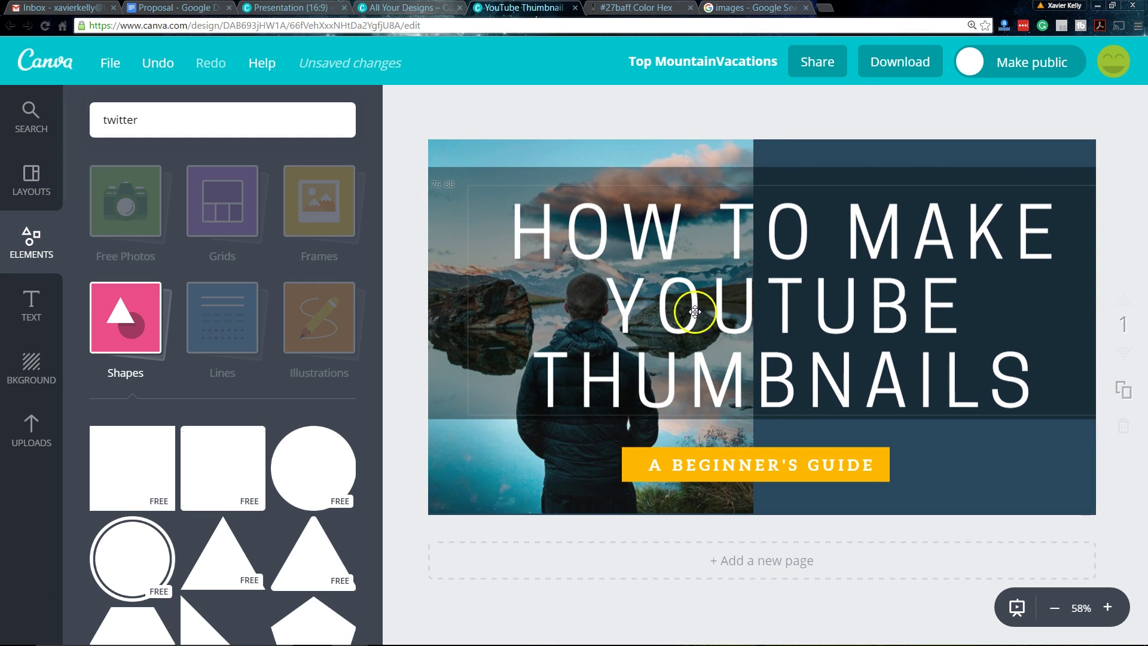
pyautogui.moveTo(449, 195); pyautogui.dragTo(446, 216)
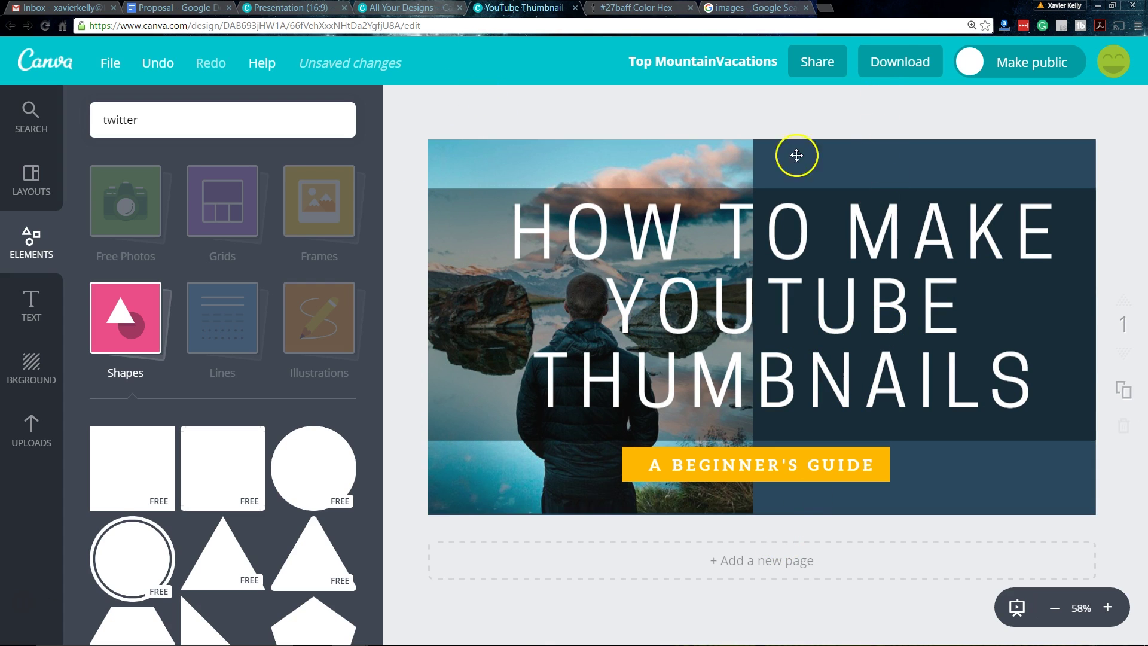
pyautogui.click(900, 62)
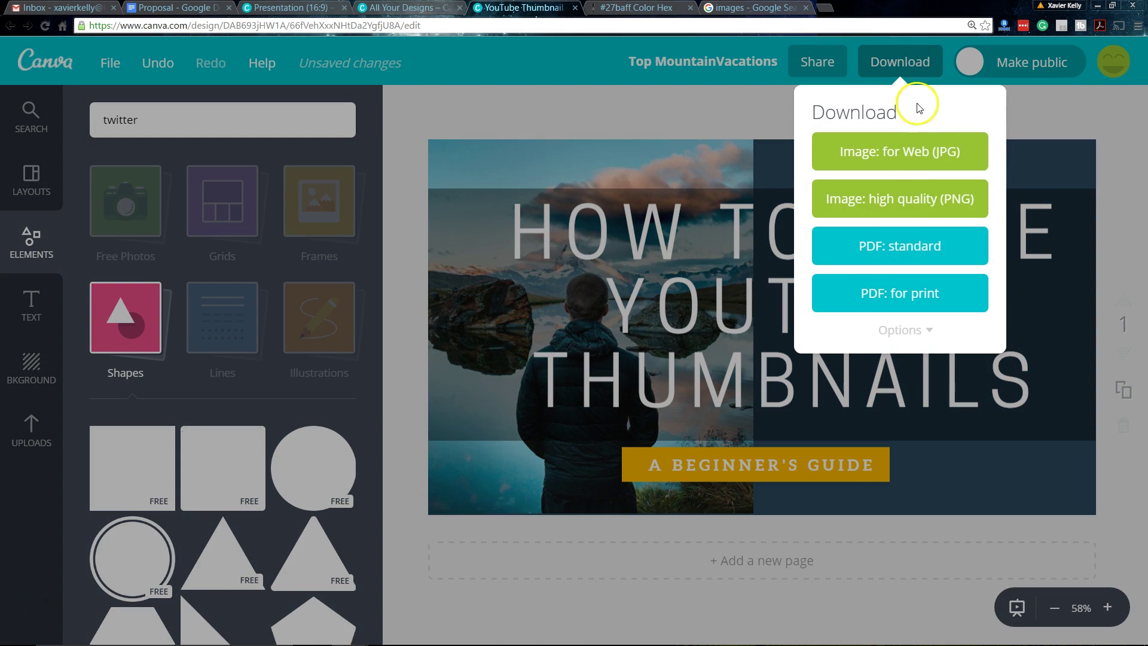
# Download the thumbnail as a high-quality PNG image.
pyautogui.click(904, 203)
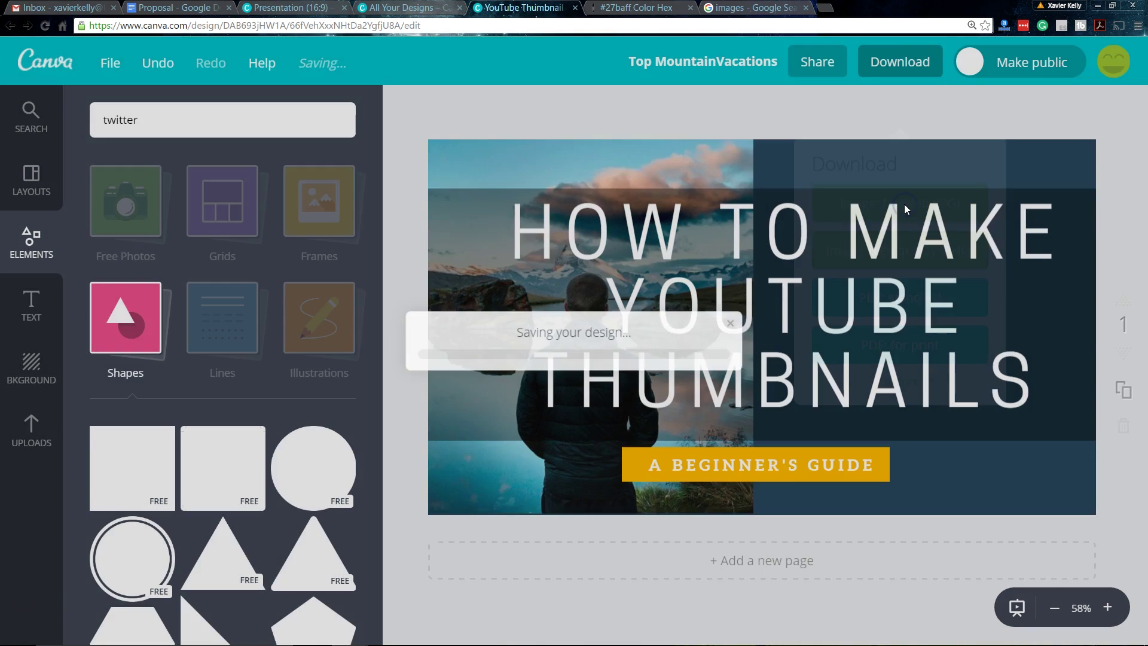